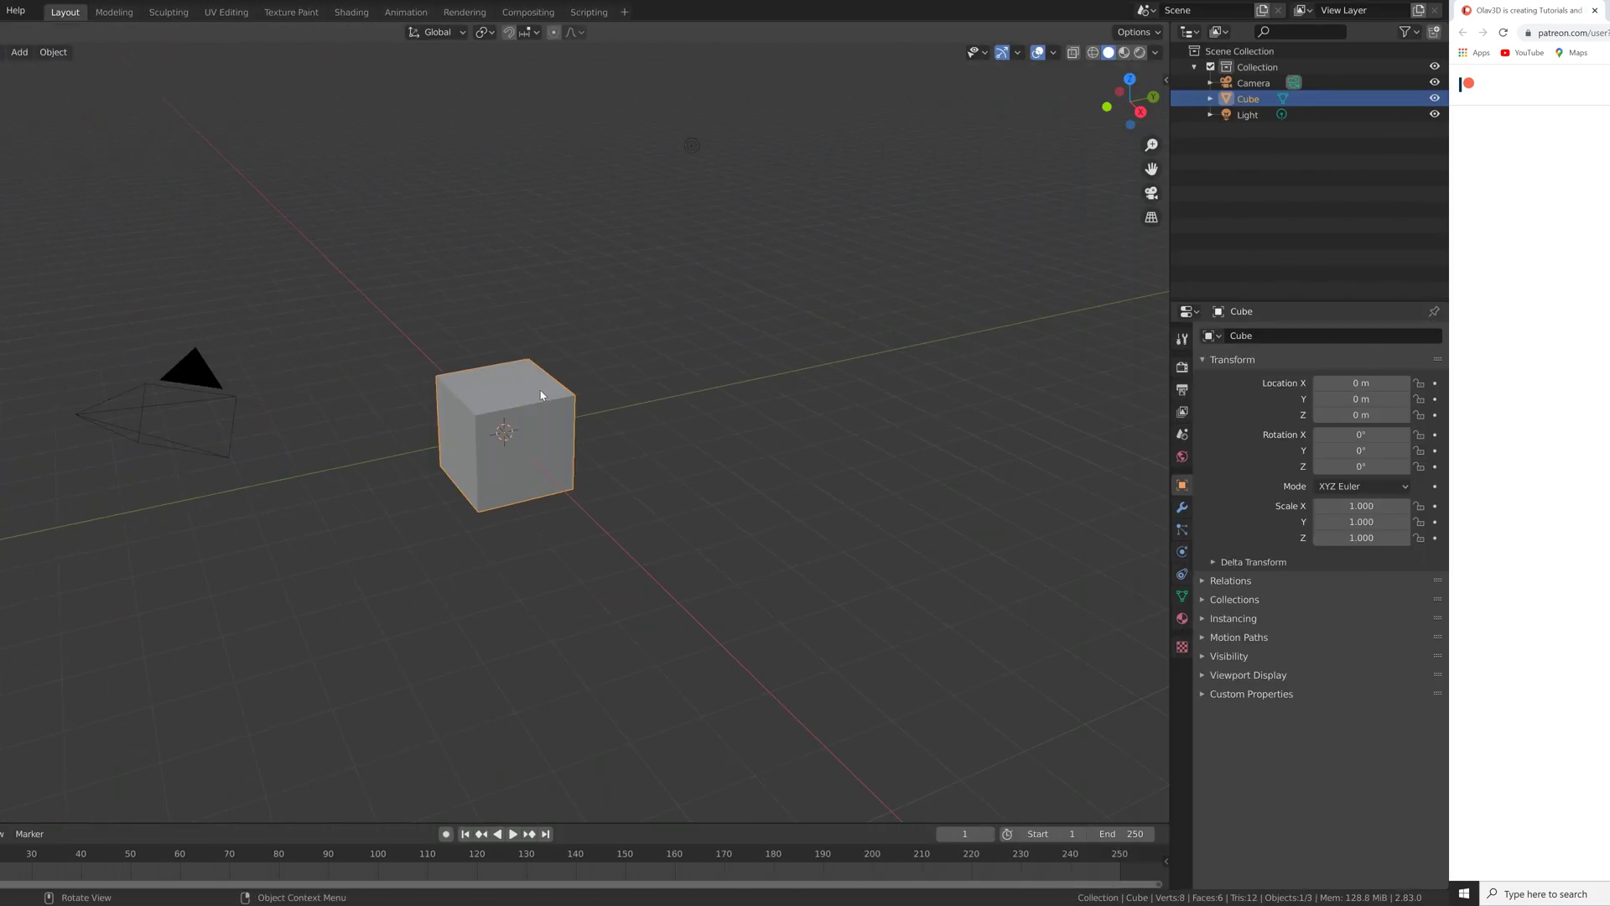
Step: Delete the default cube and add a Monkey mesh at the world origin in its place
key(x)
click(701, 389)
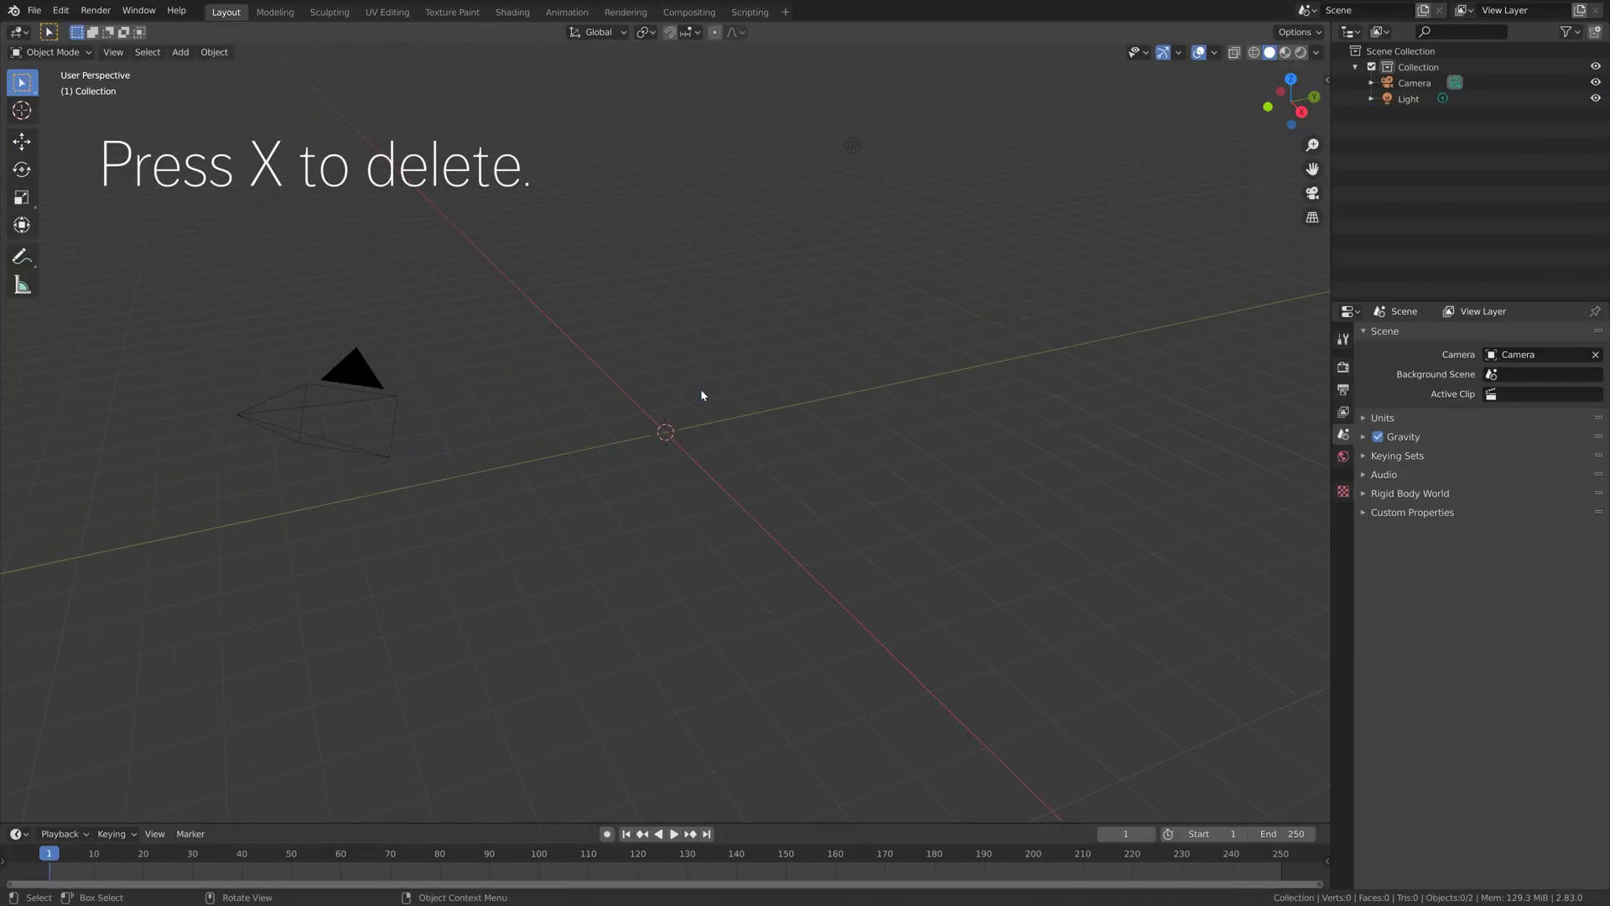
key(shift+a)
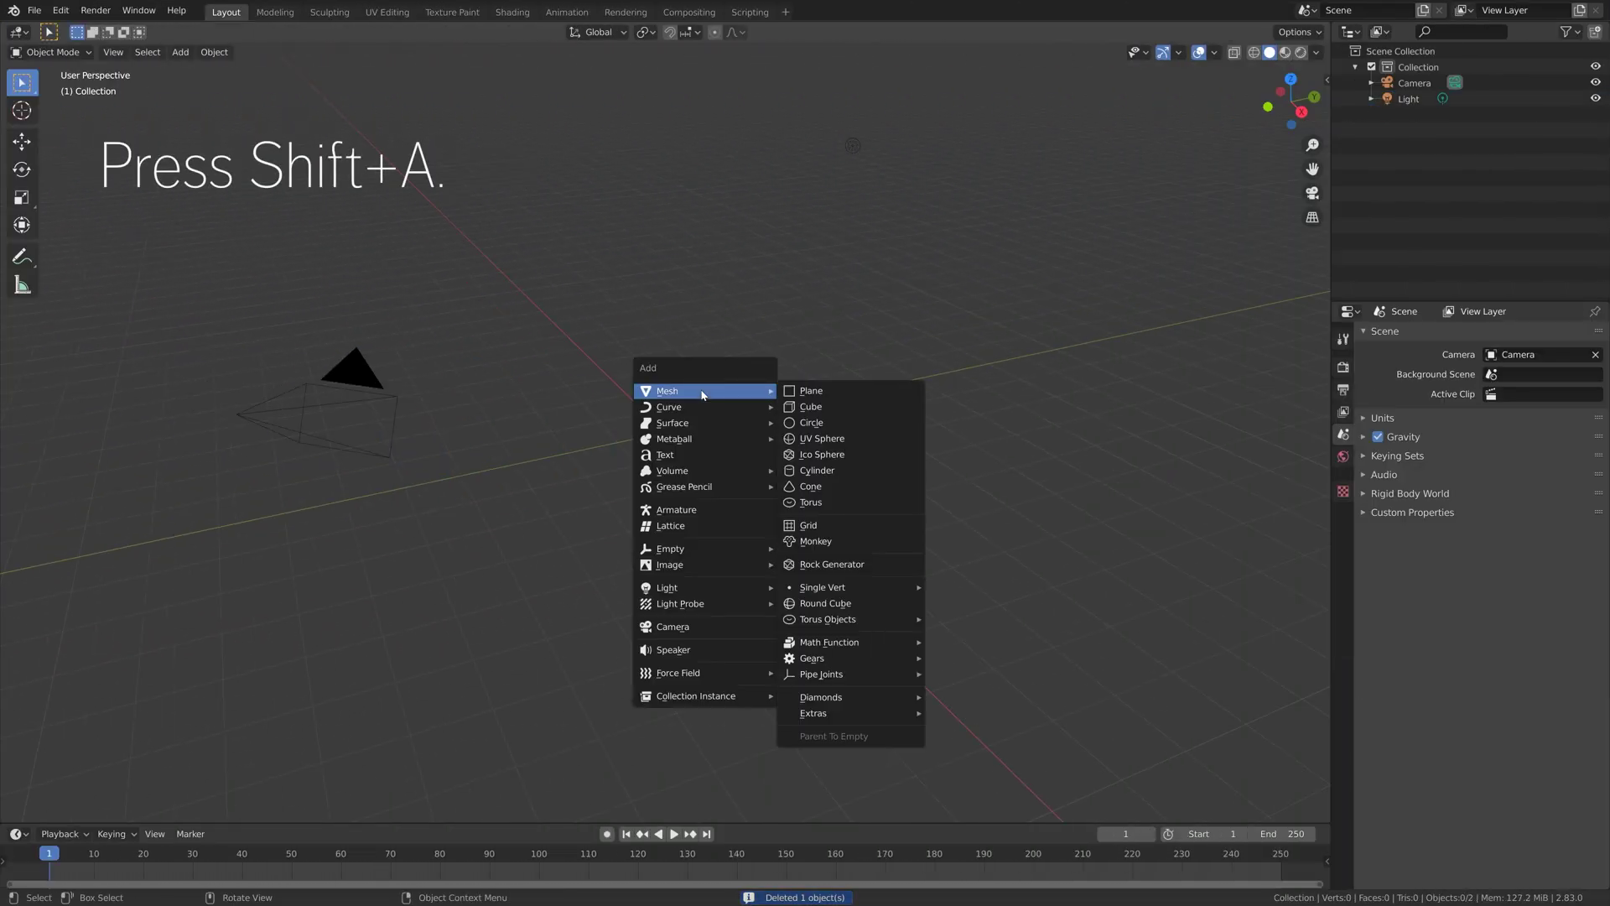
click(823, 544)
scroll(728, 432, up, 7)
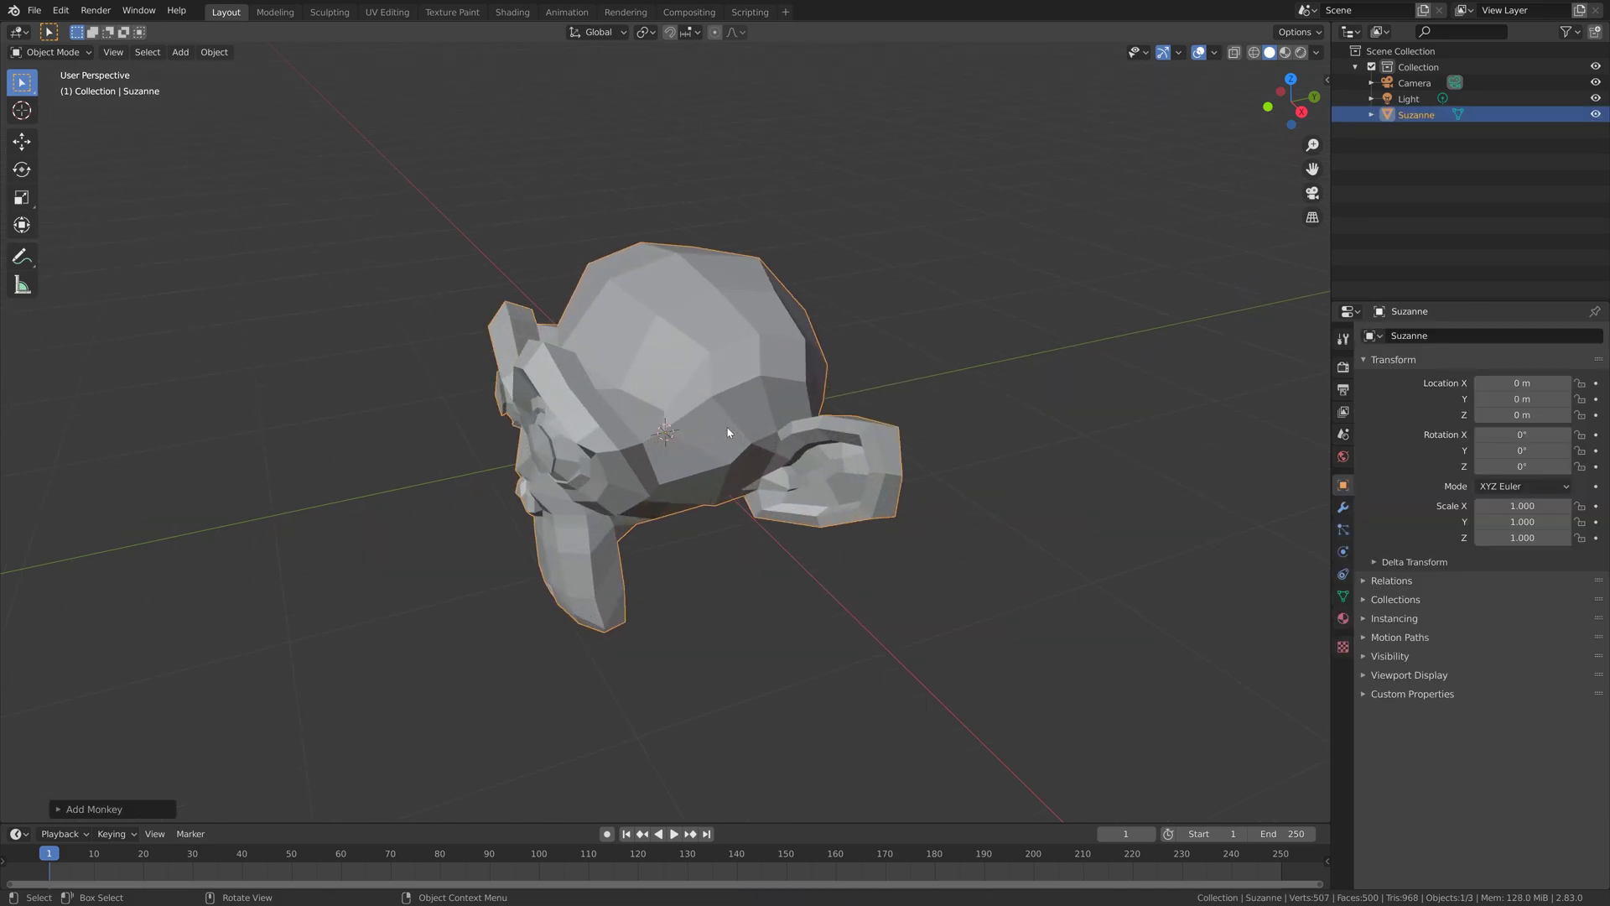
middle_drag(680, 465, 774, 441)
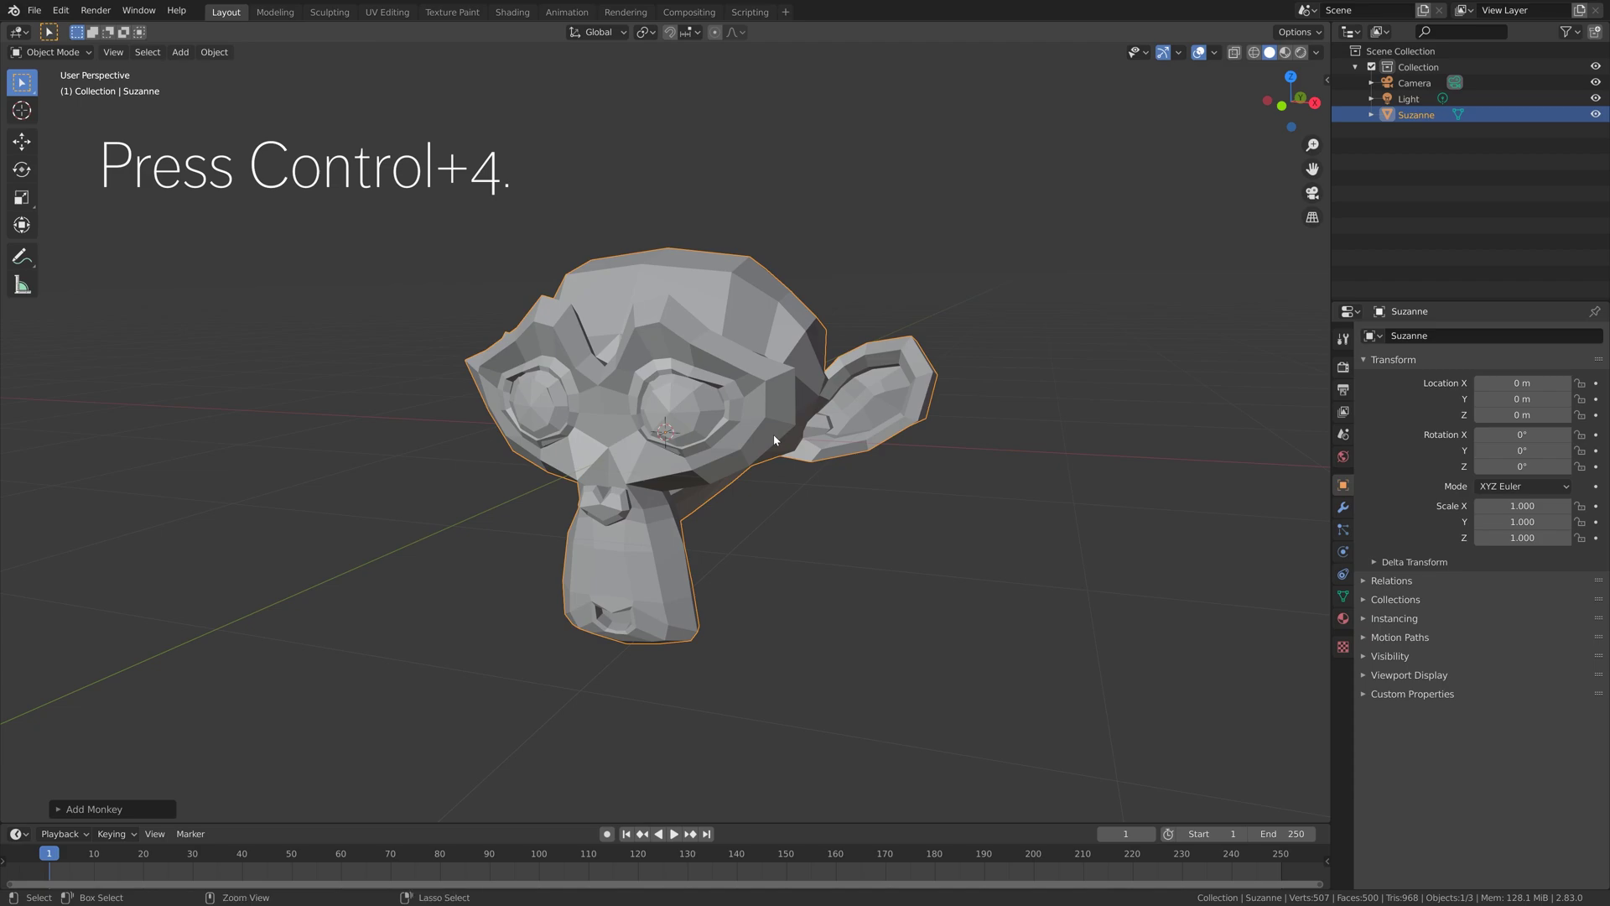
Step: Apply a level 4 subdivision surface to the monkey and shade it smooth
key(ctrl+4)
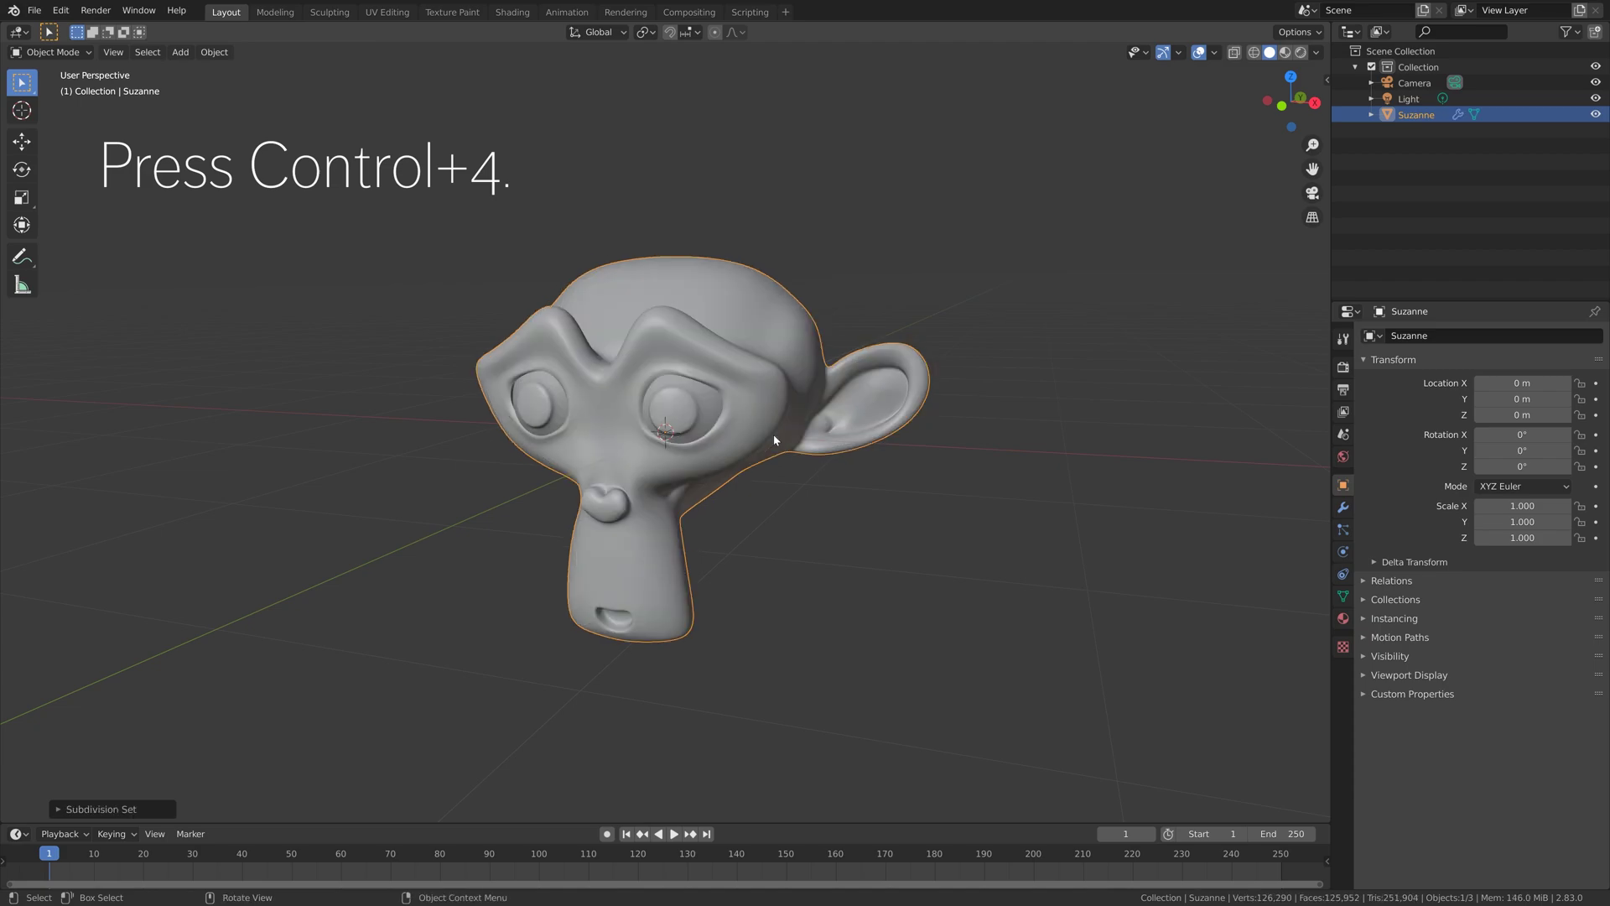
click(214, 52)
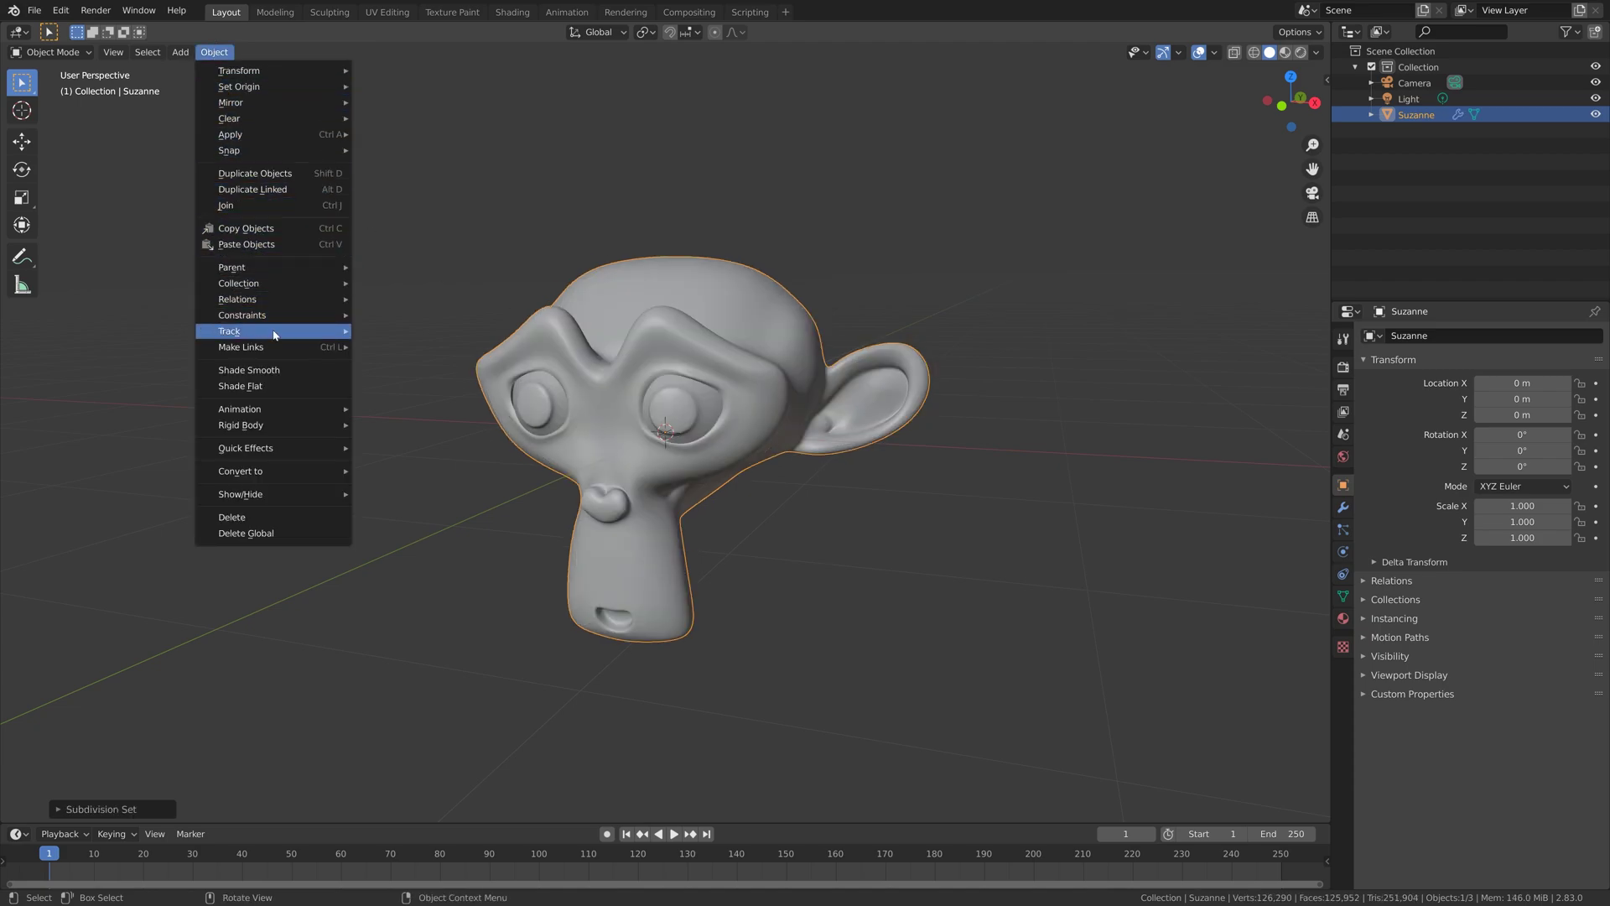
click(281, 369)
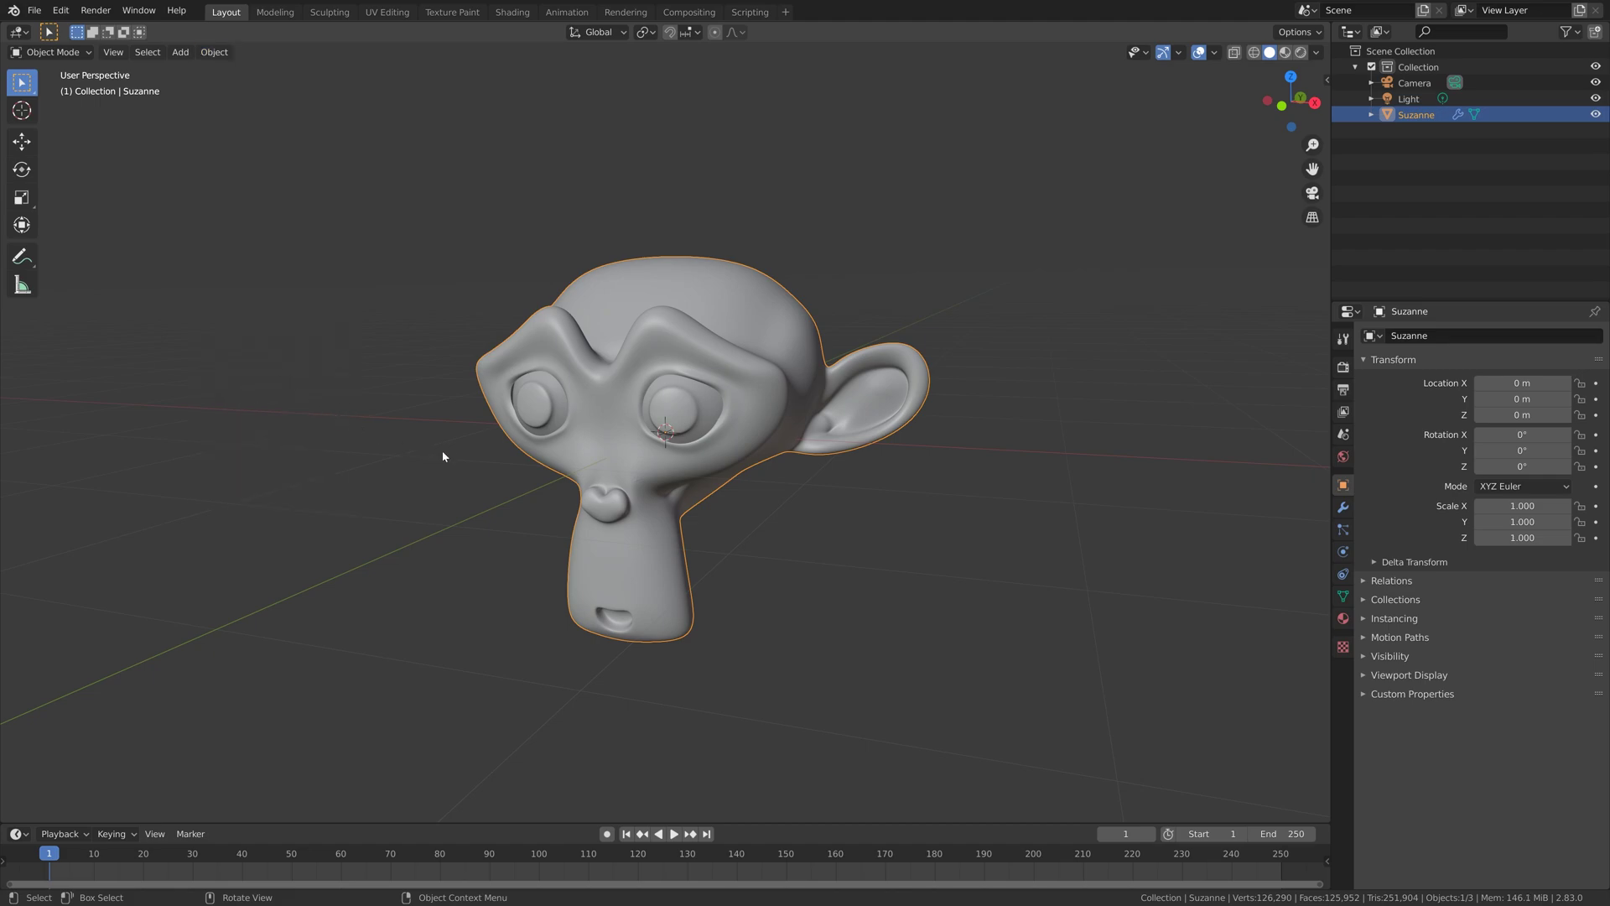
Step: Set the world background colour to an Environment Texture using Chelsea_Stairs_3k.hdr from the Chelsea_Stairs folder
click(1343, 457)
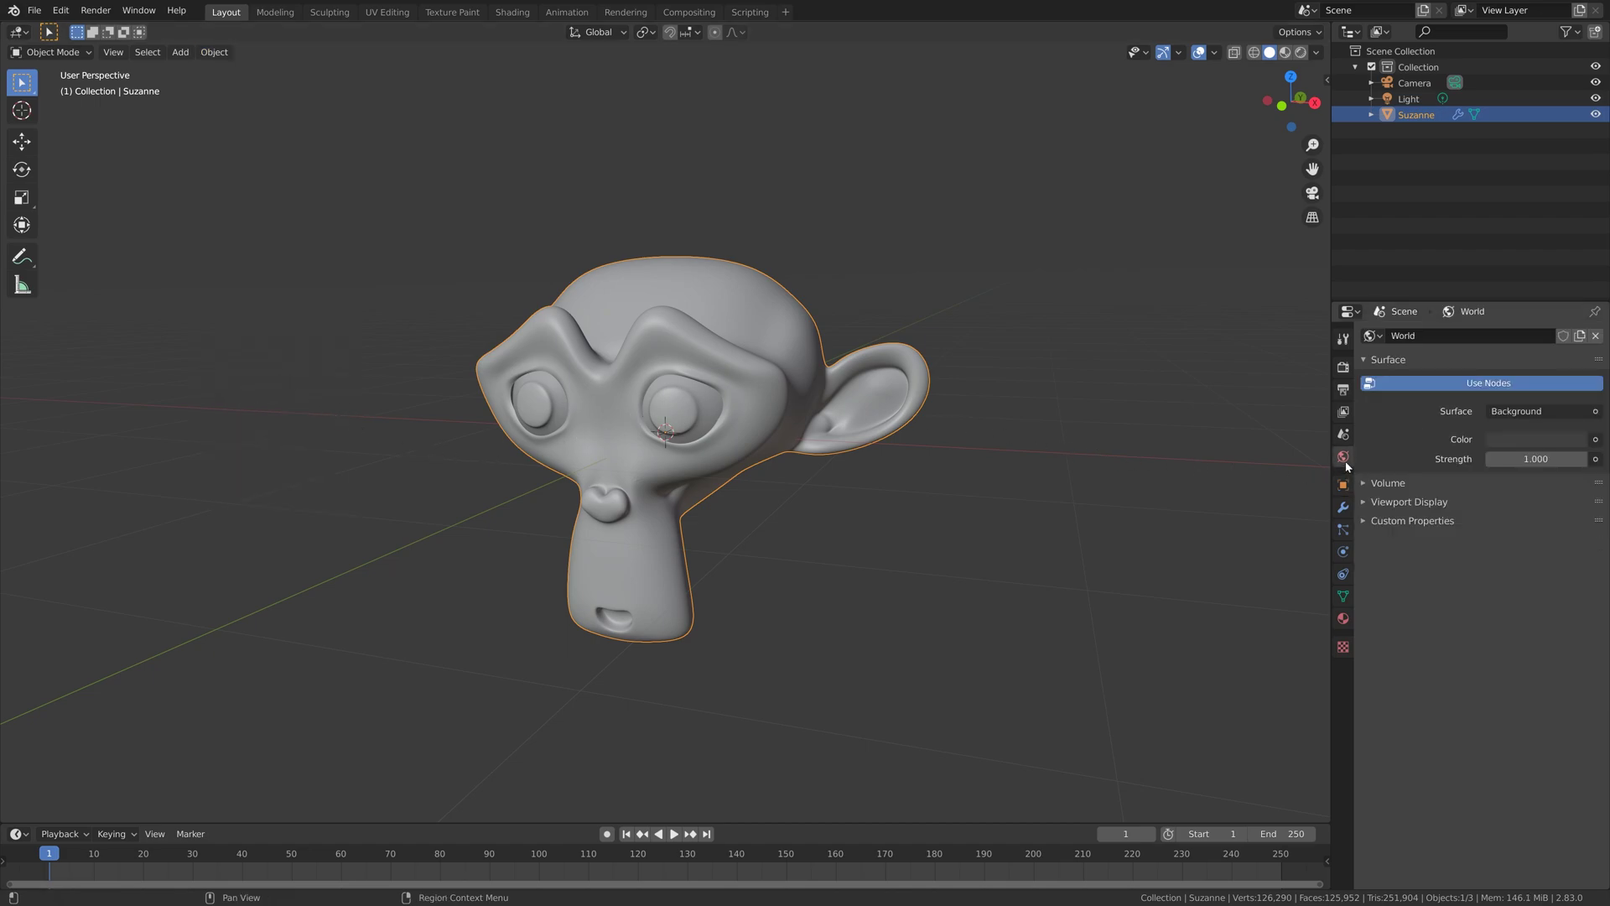
click(1597, 440)
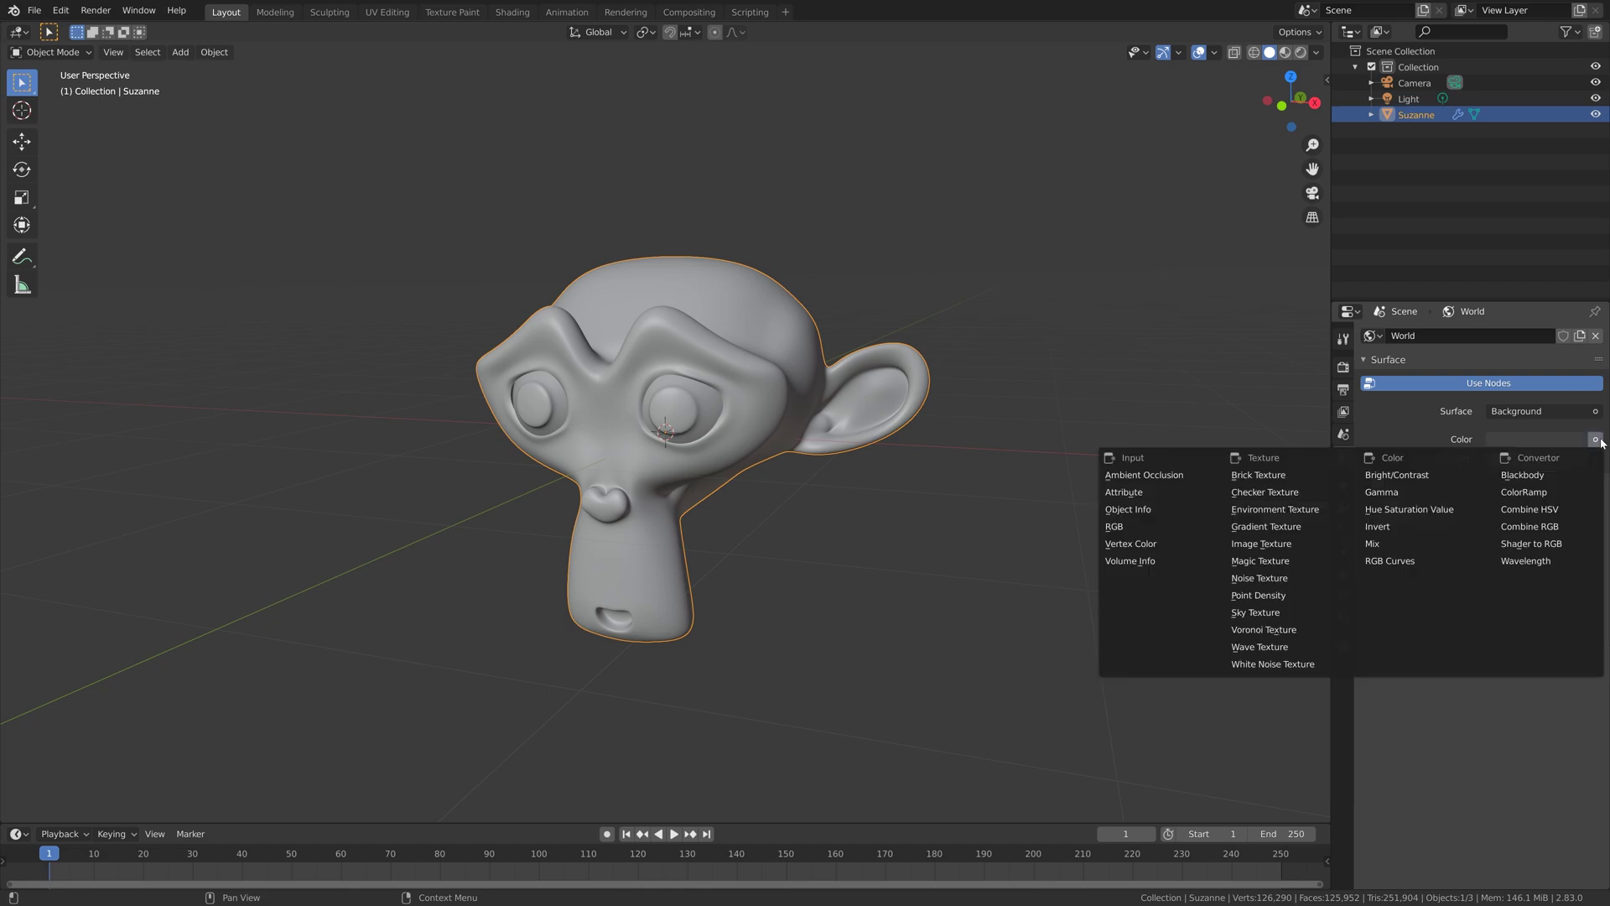
click(1345, 513)
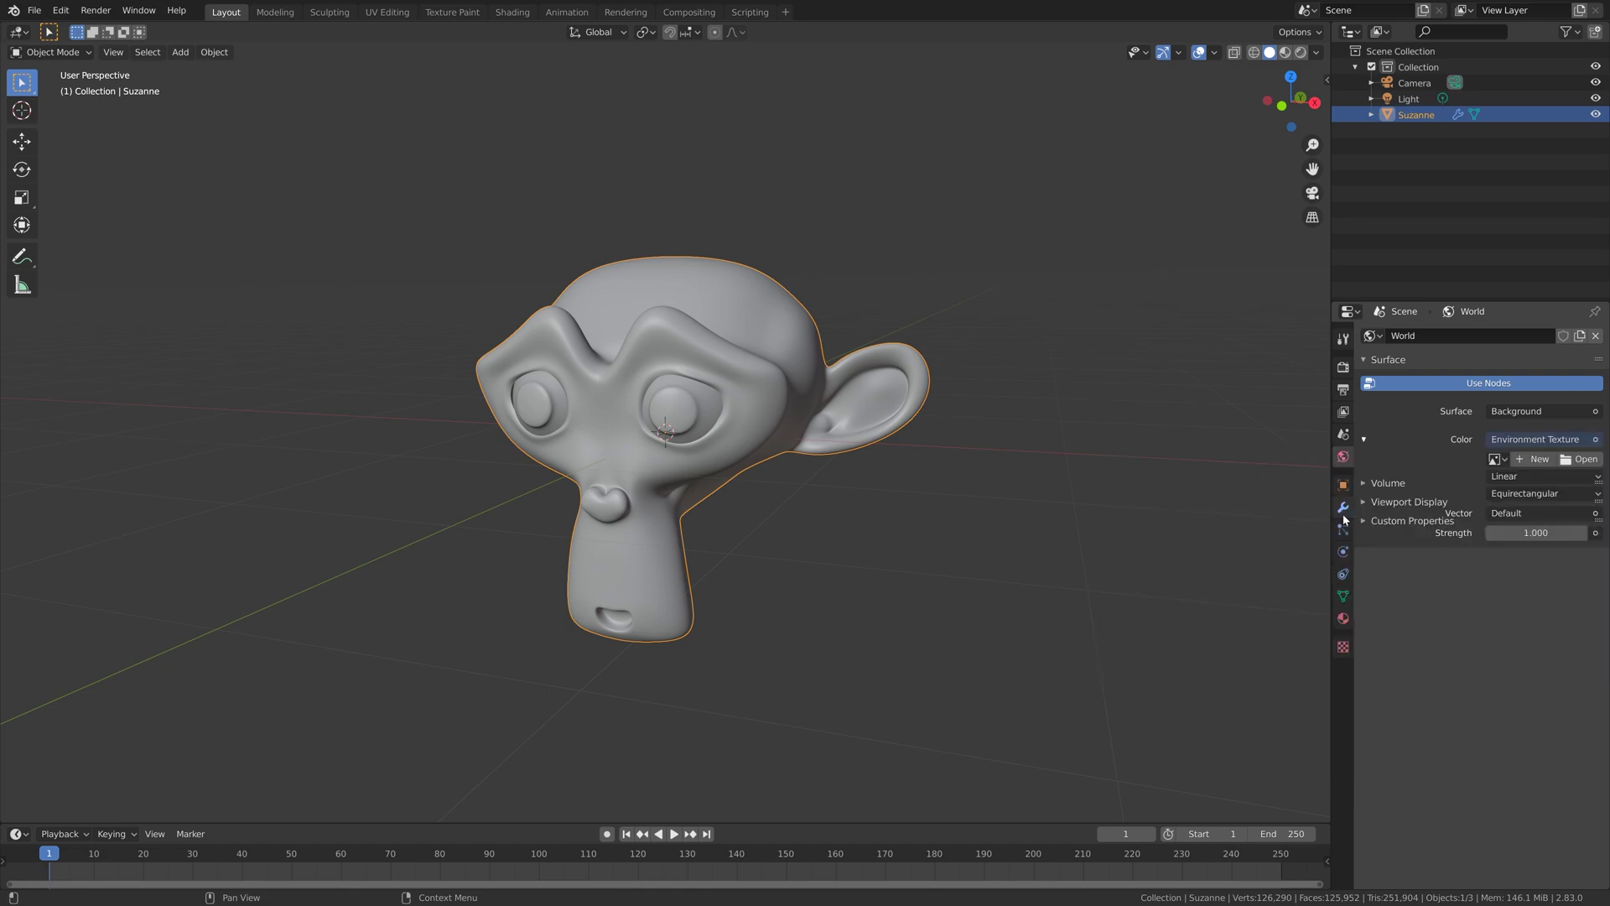
click(1572, 460)
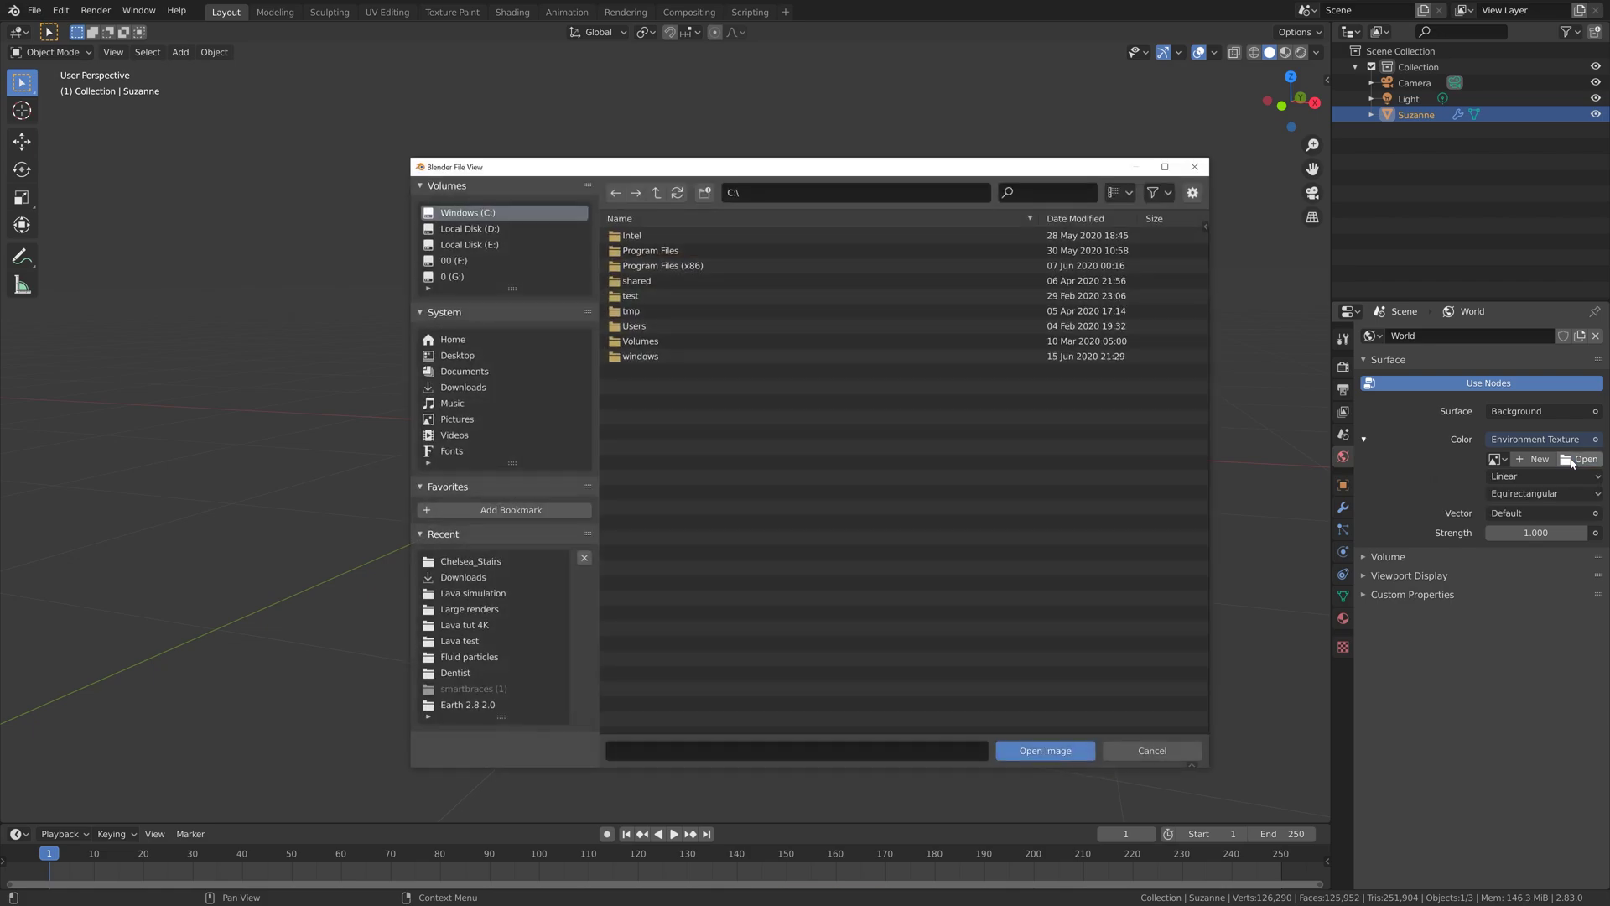
click(482, 563)
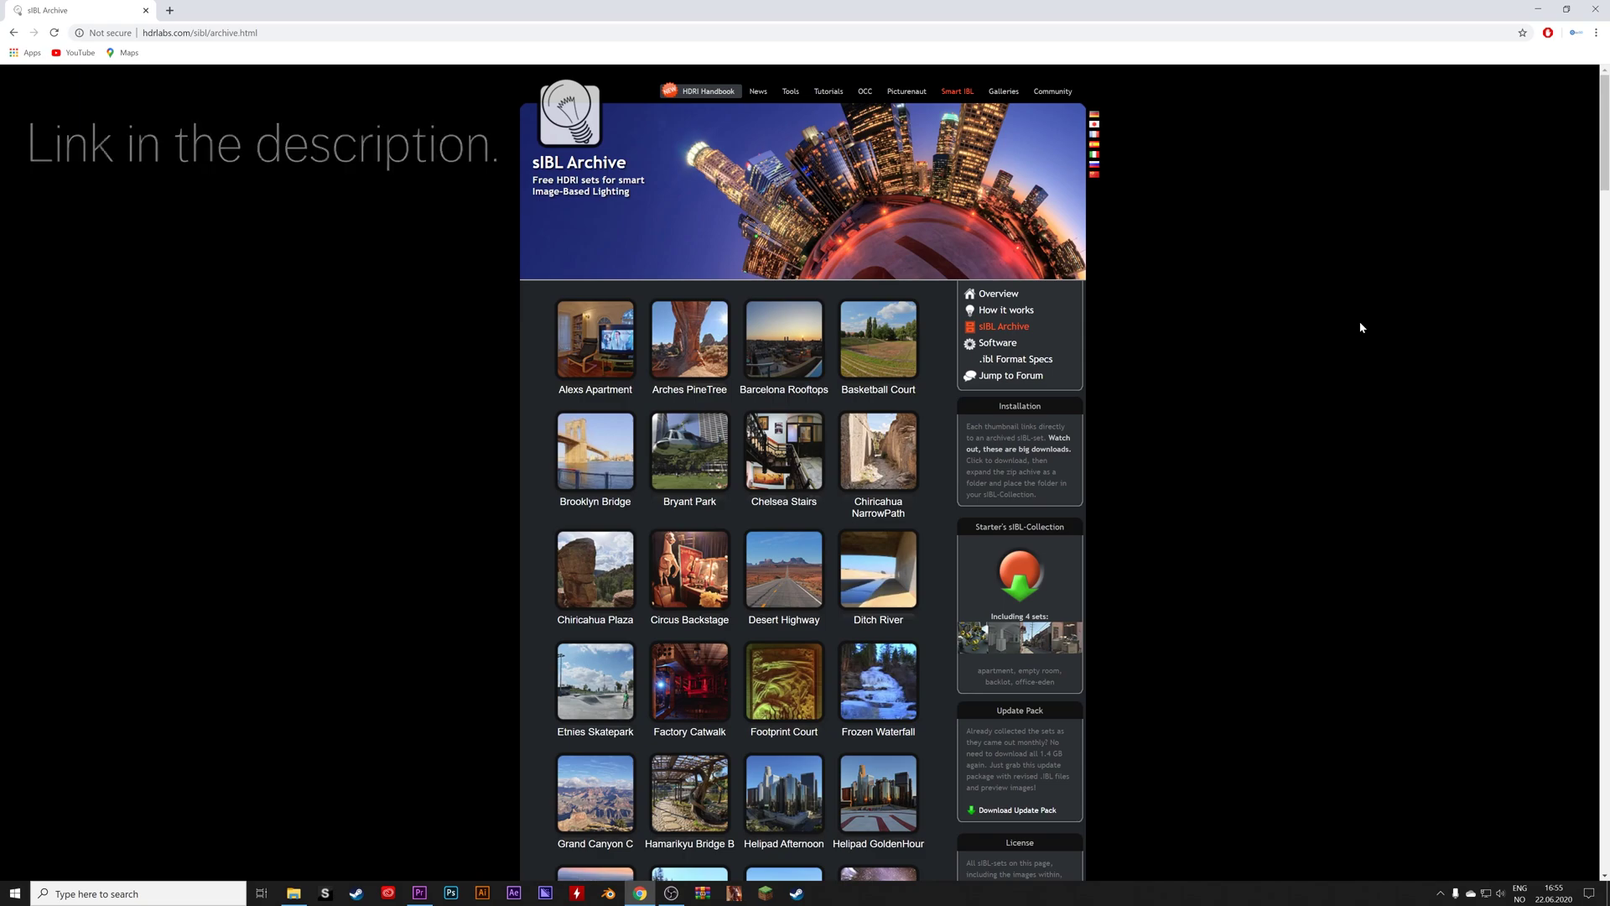
click(764, 442)
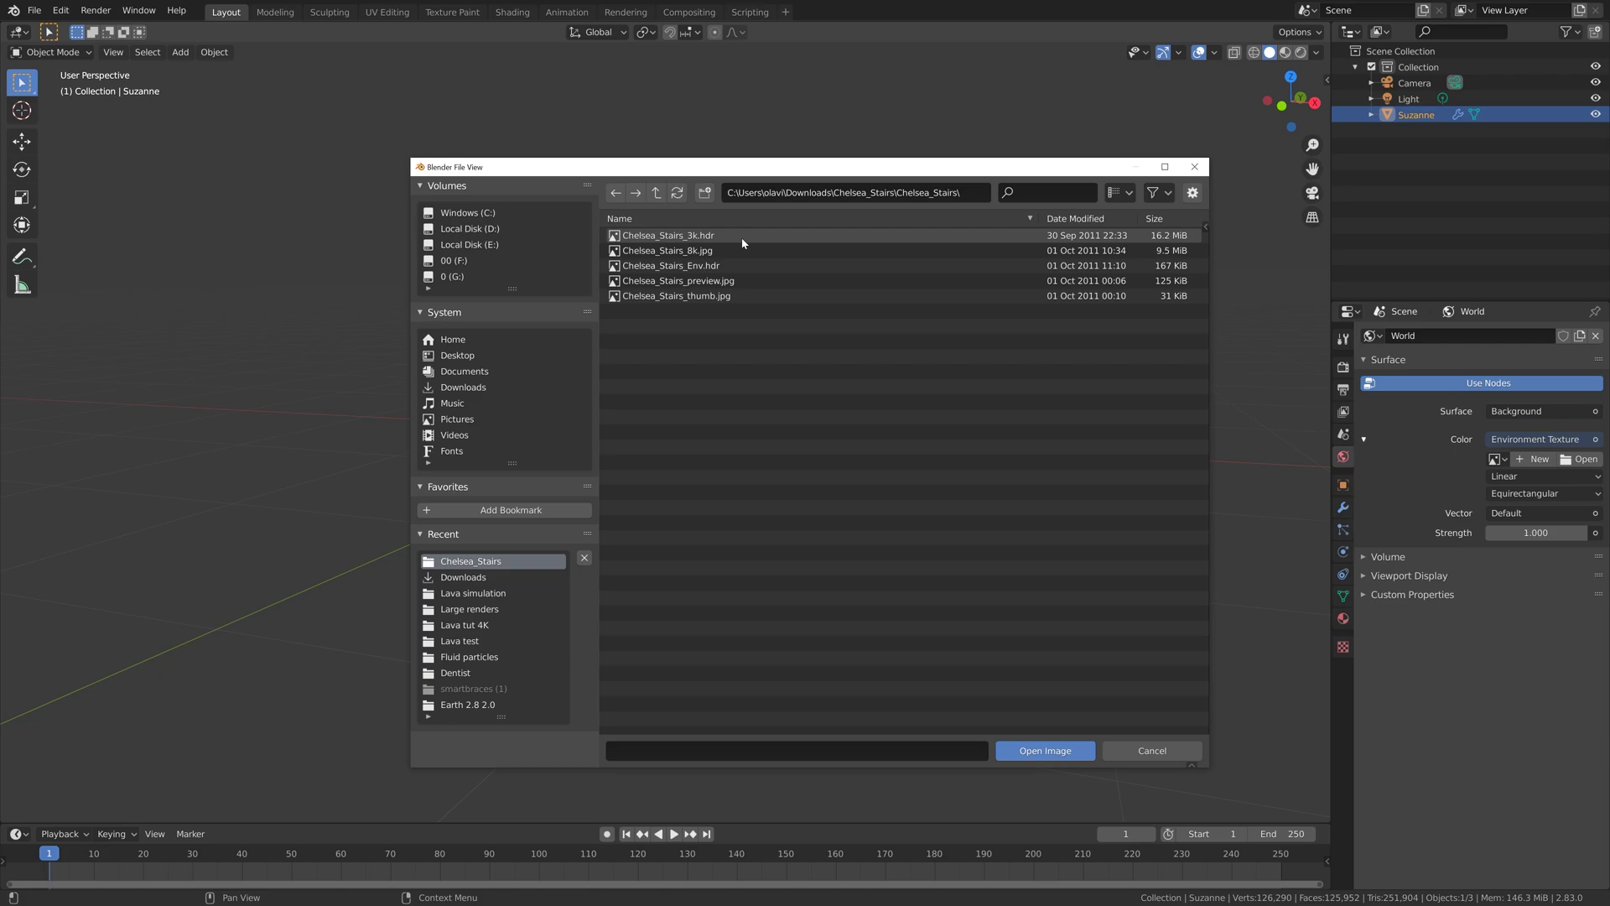
click(743, 243)
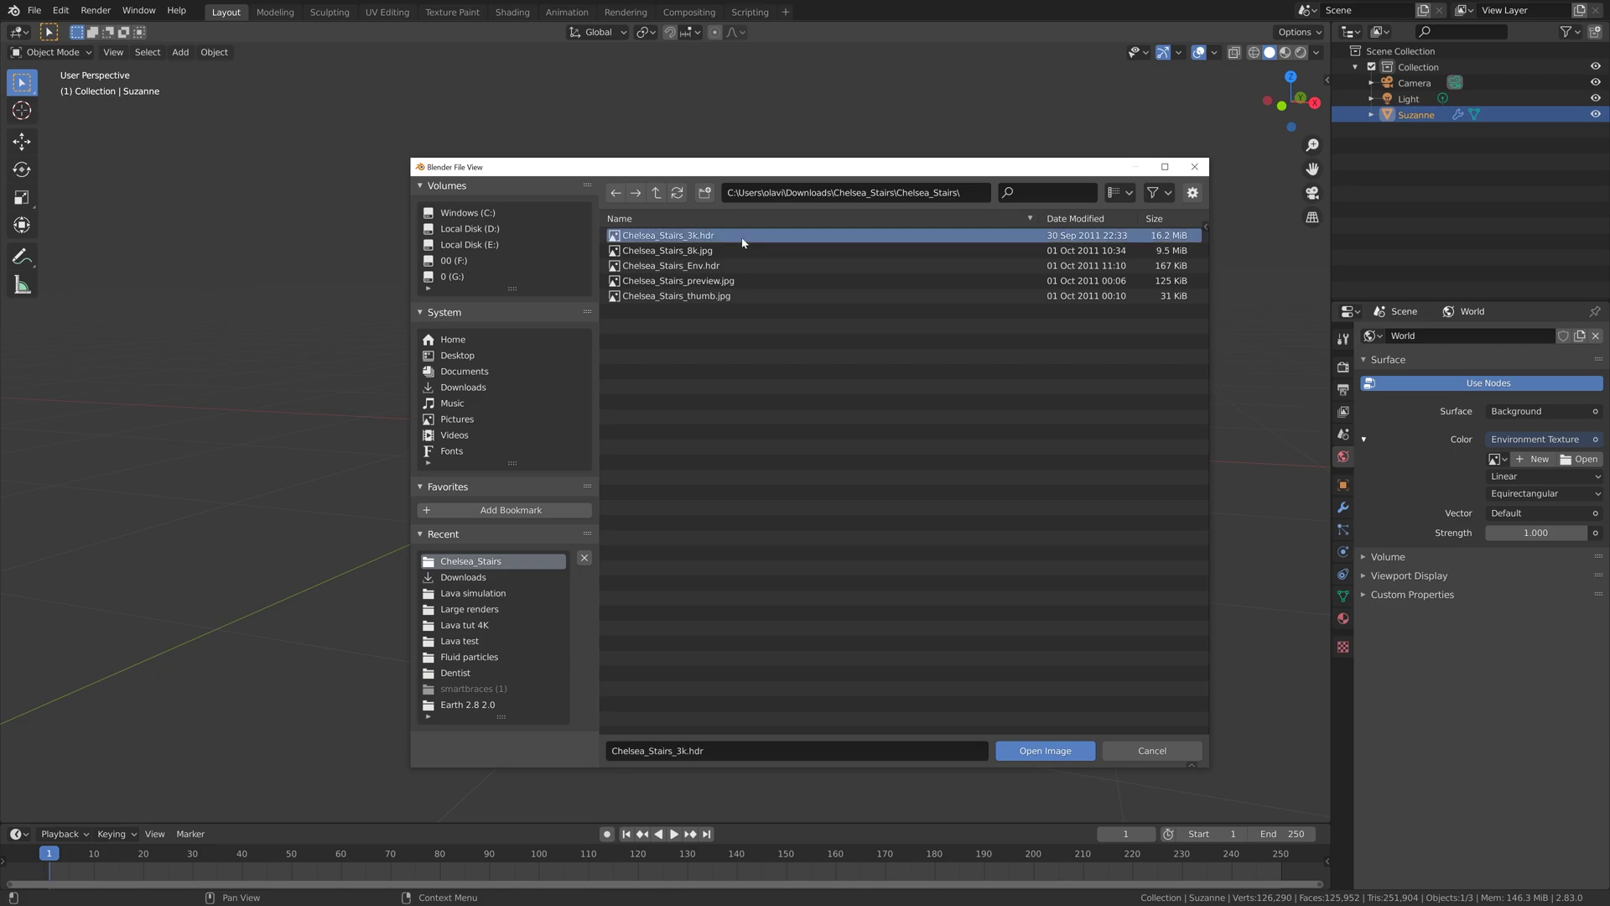
click(1034, 753)
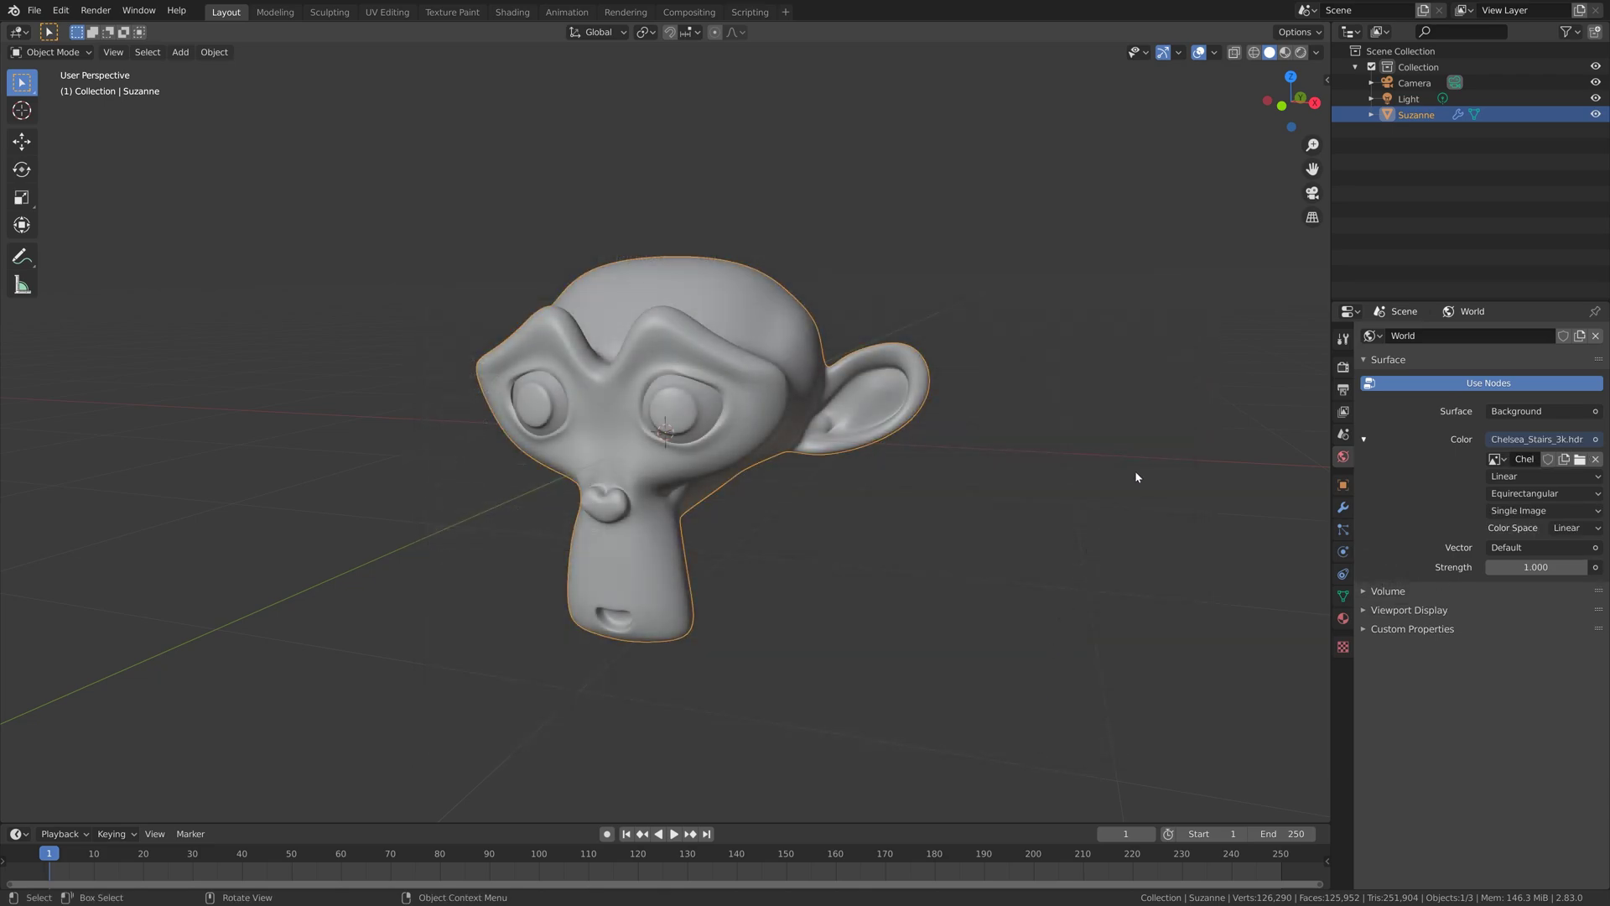
Step: Switch the 3D viewport to rendered shading and split it to place a wide Shader Editor beside it
click(1300, 52)
middle_drag(1032, 408, 1091, 403)
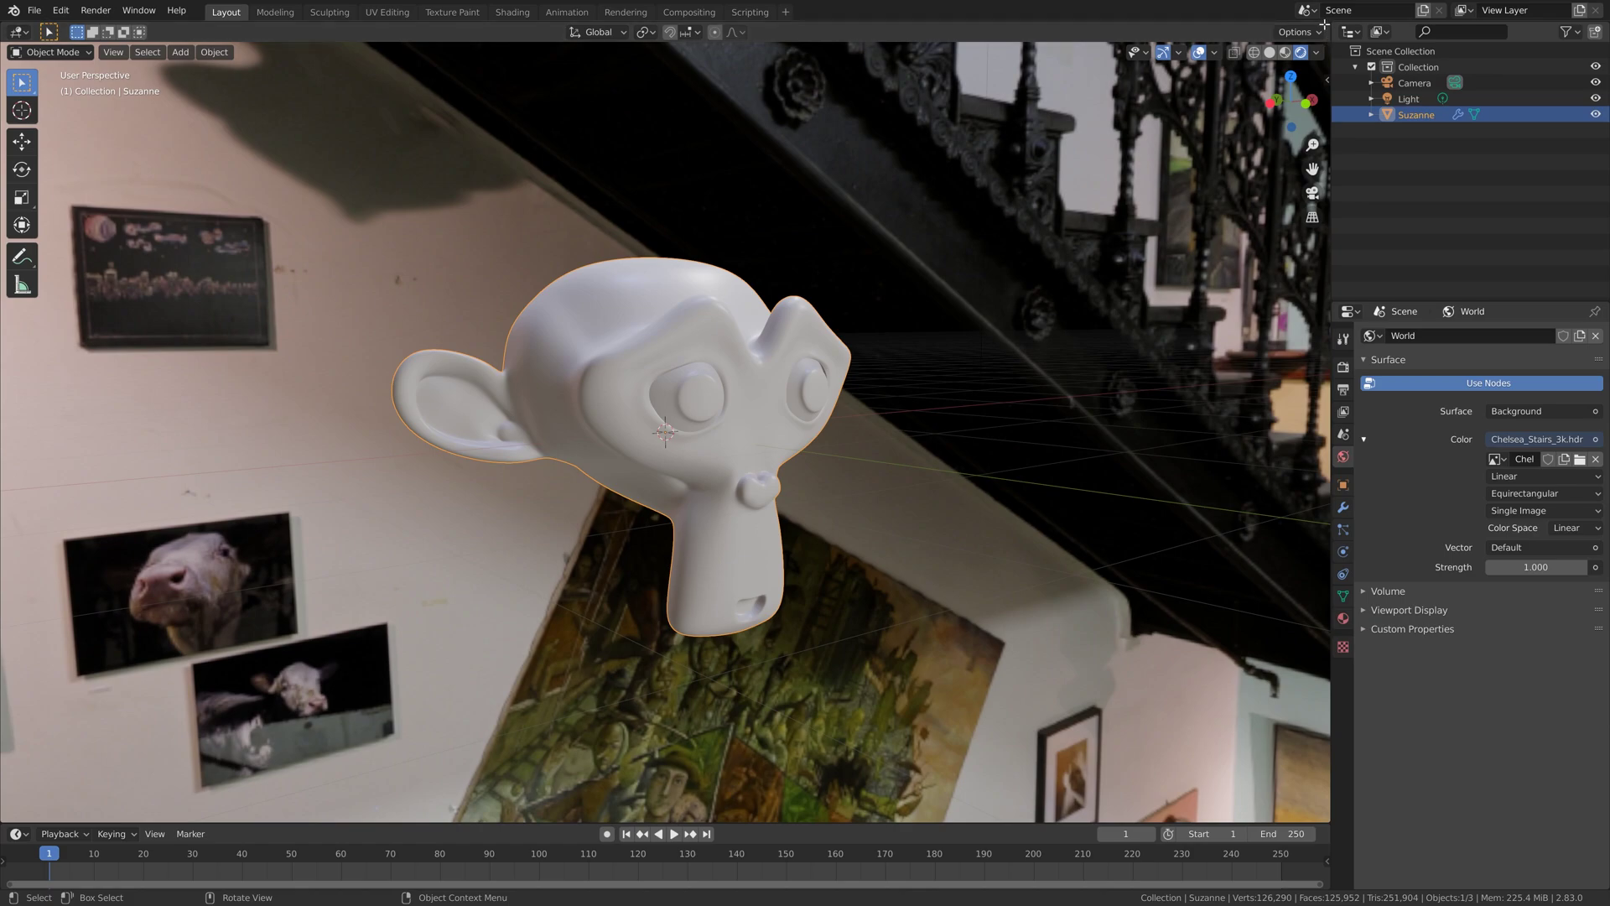
mouse_move(1323, 25)
mouse_down()
mouse_move(431, 109)
mouse_move(299, 146)
mouse_up()
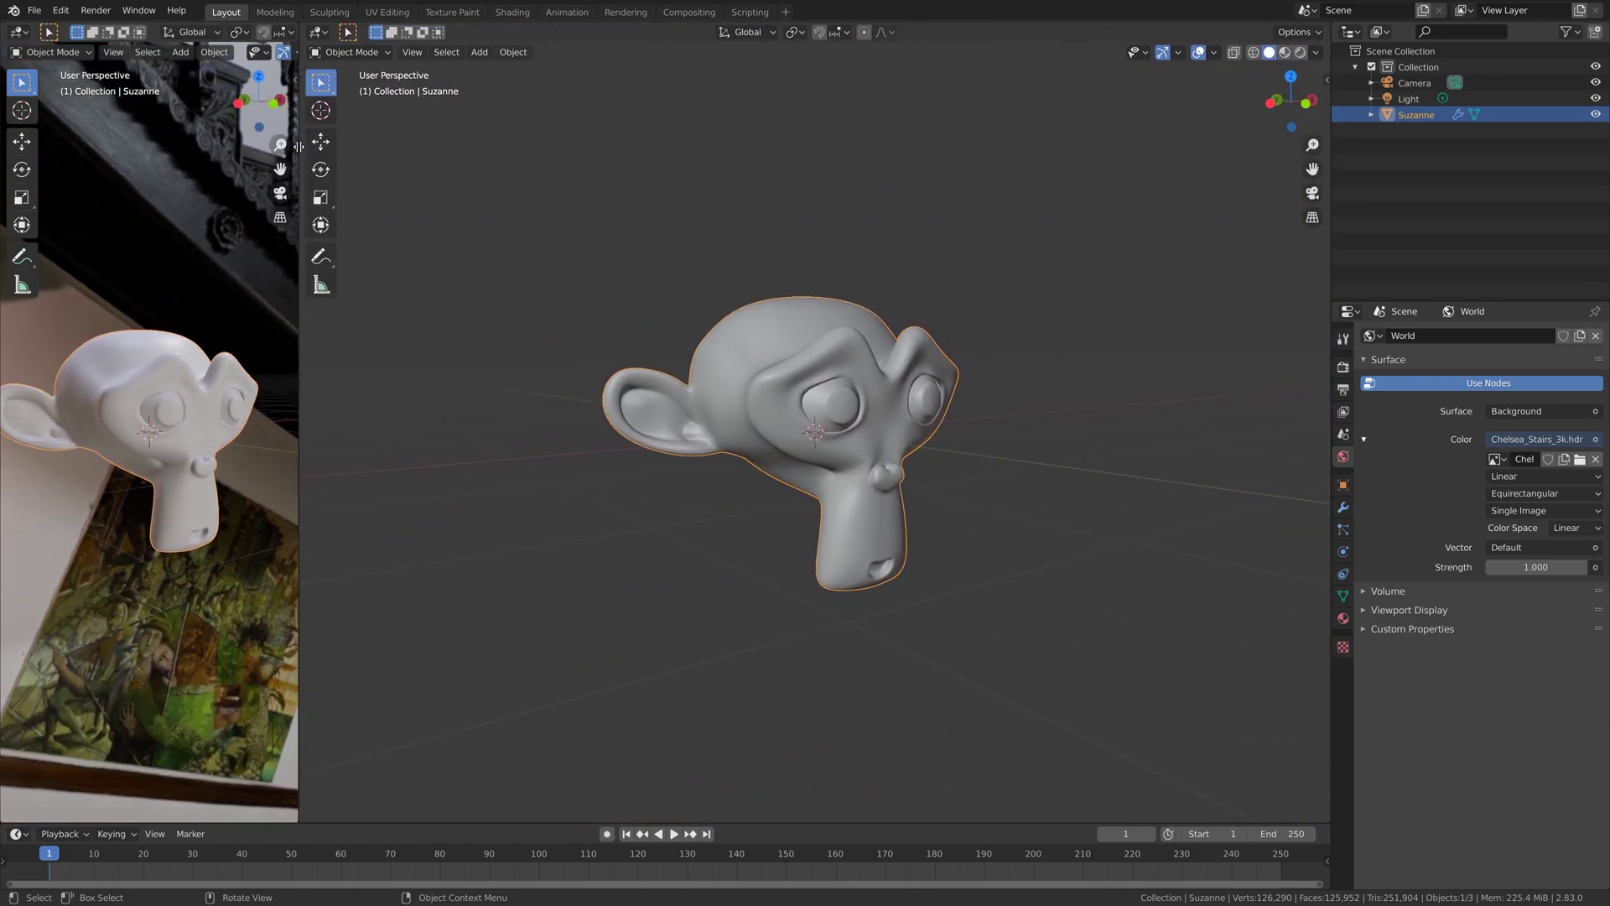
middle_drag(208, 290, 225, 290)
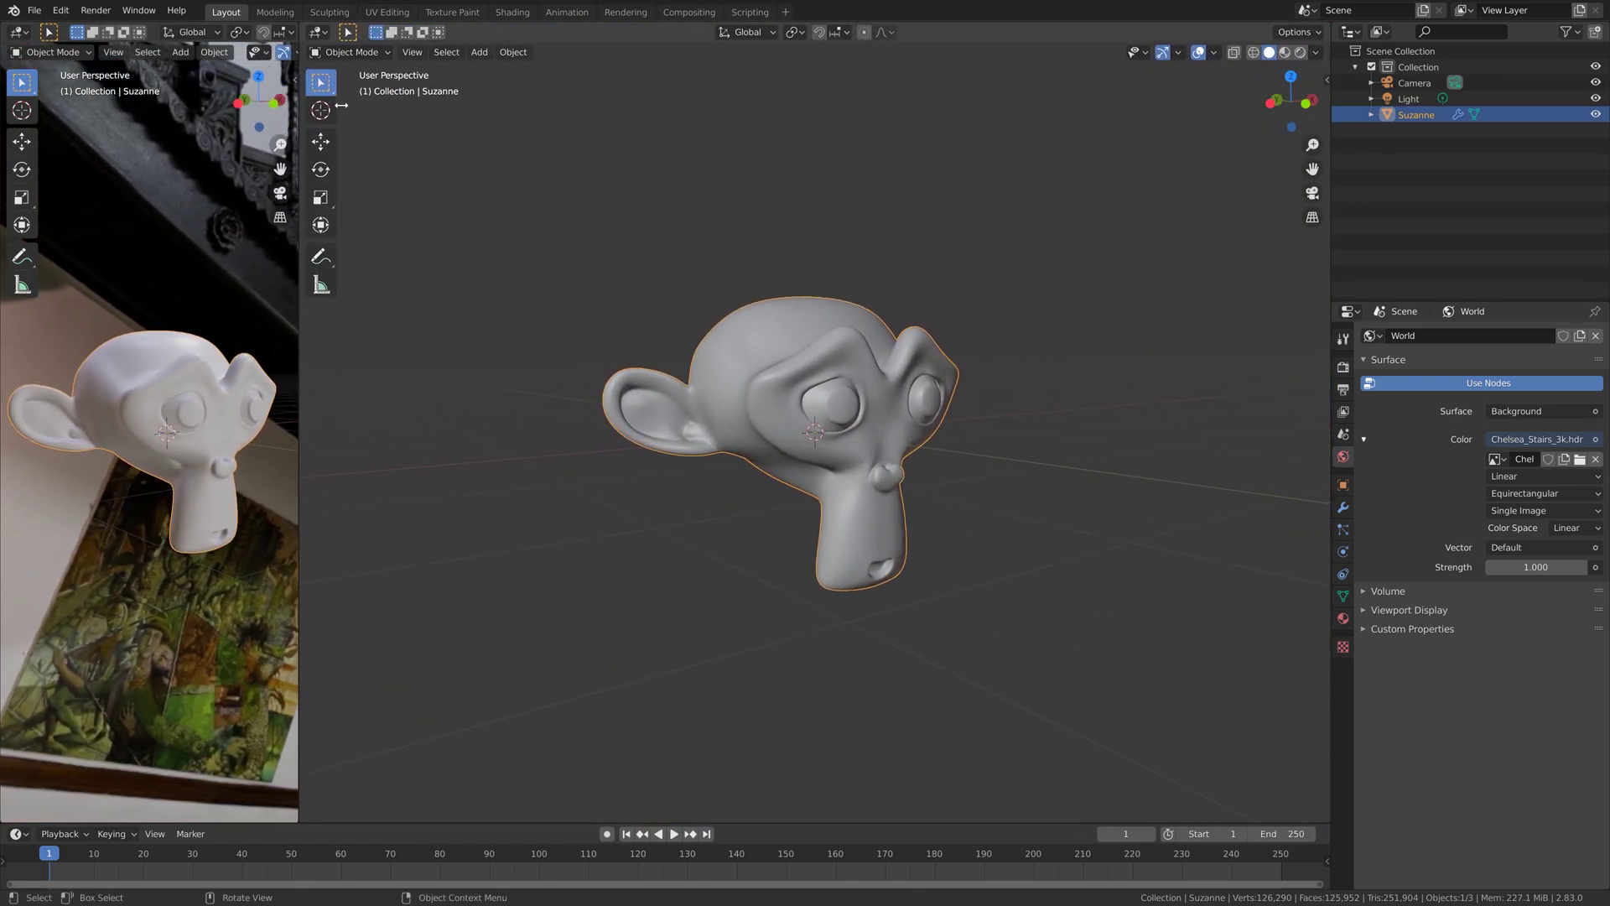
click(326, 36)
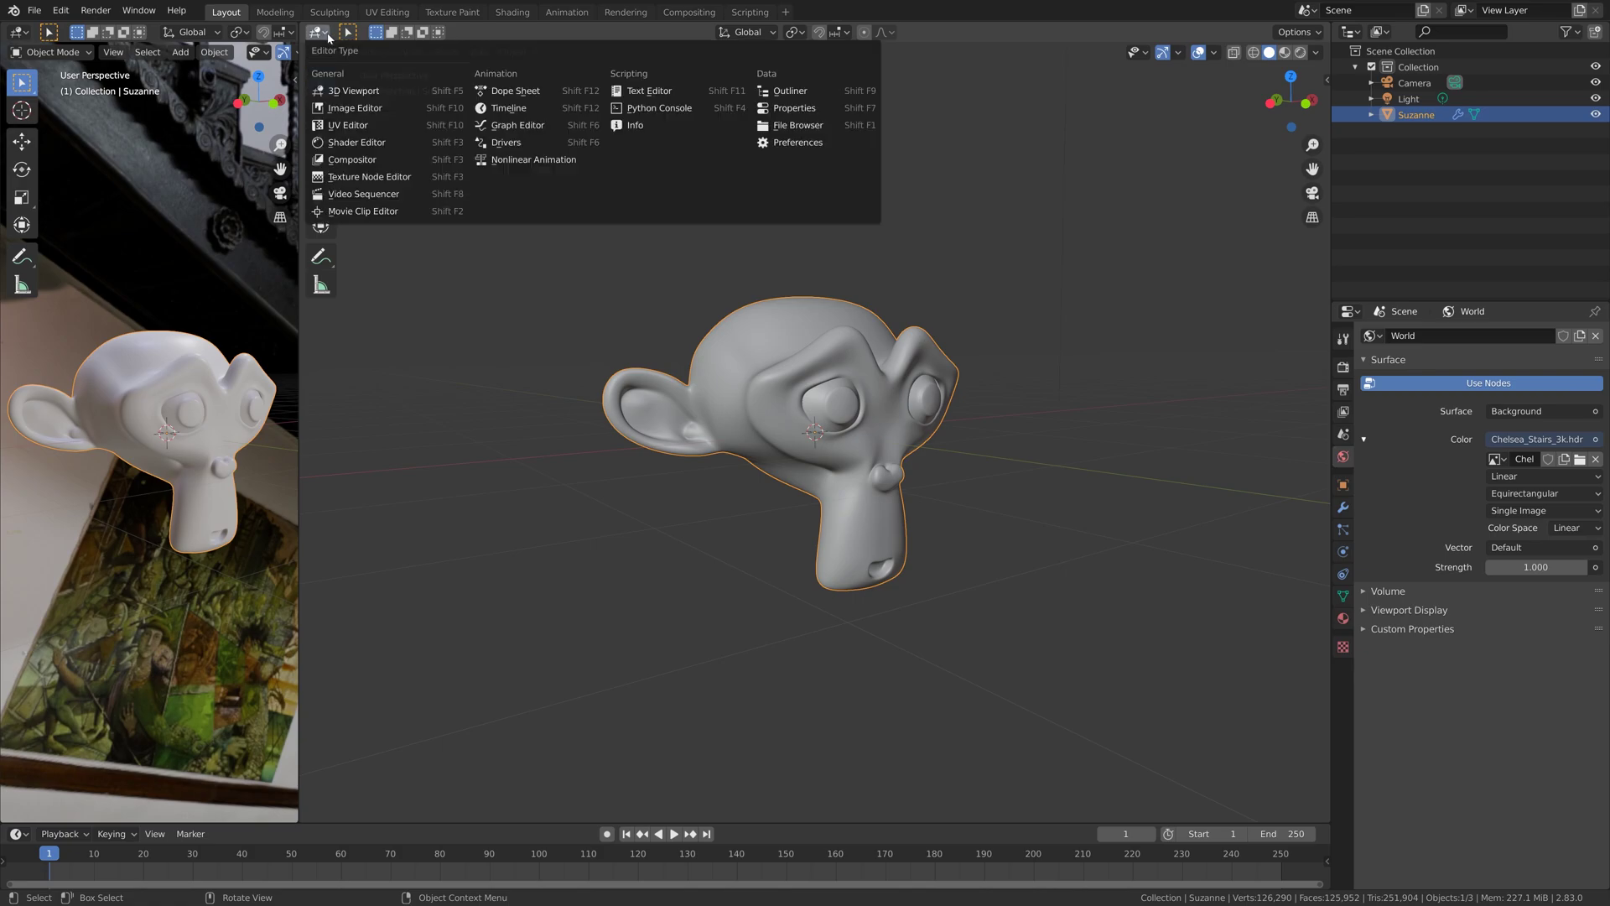
click(360, 144)
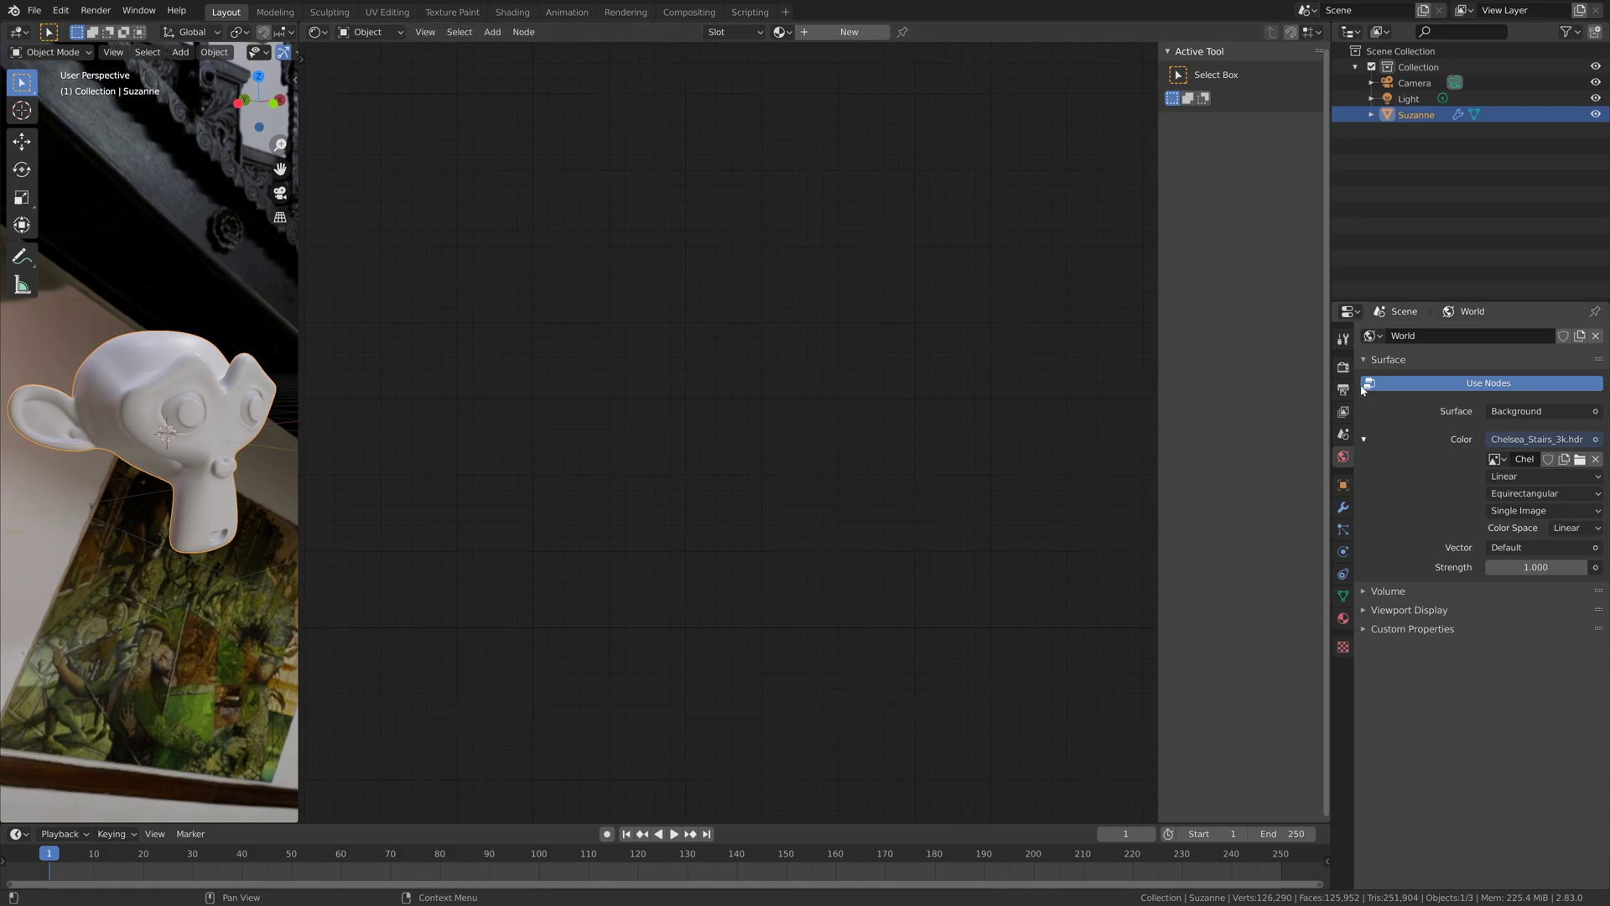
Step: Enable a transparent film background in the scene's render settings
click(1343, 367)
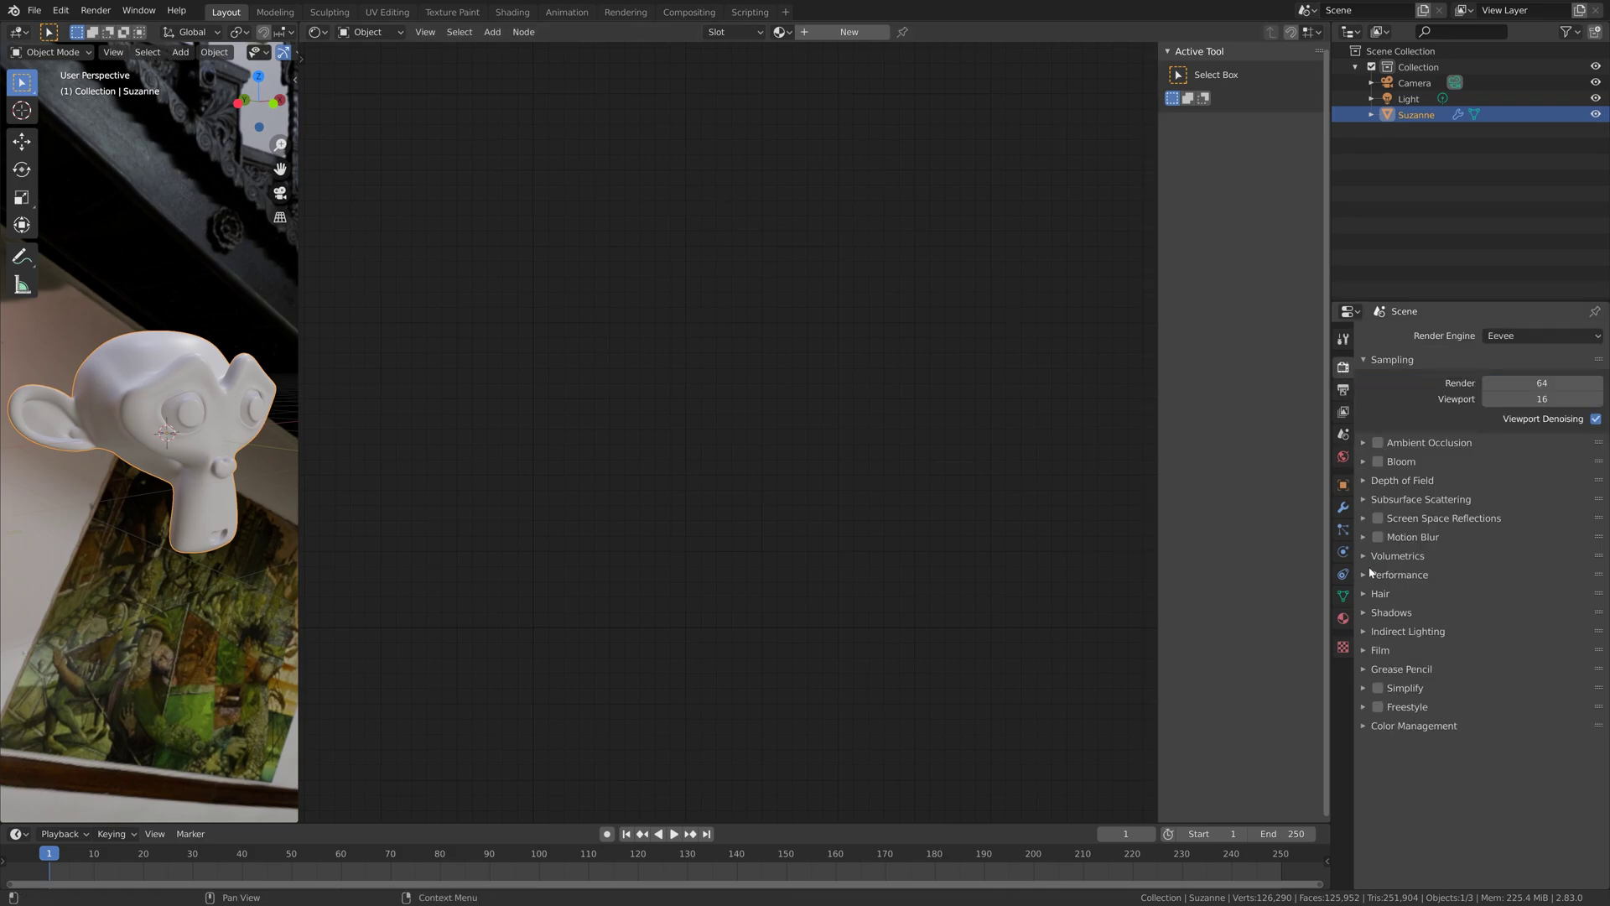
click(1382, 651)
click(1580, 690)
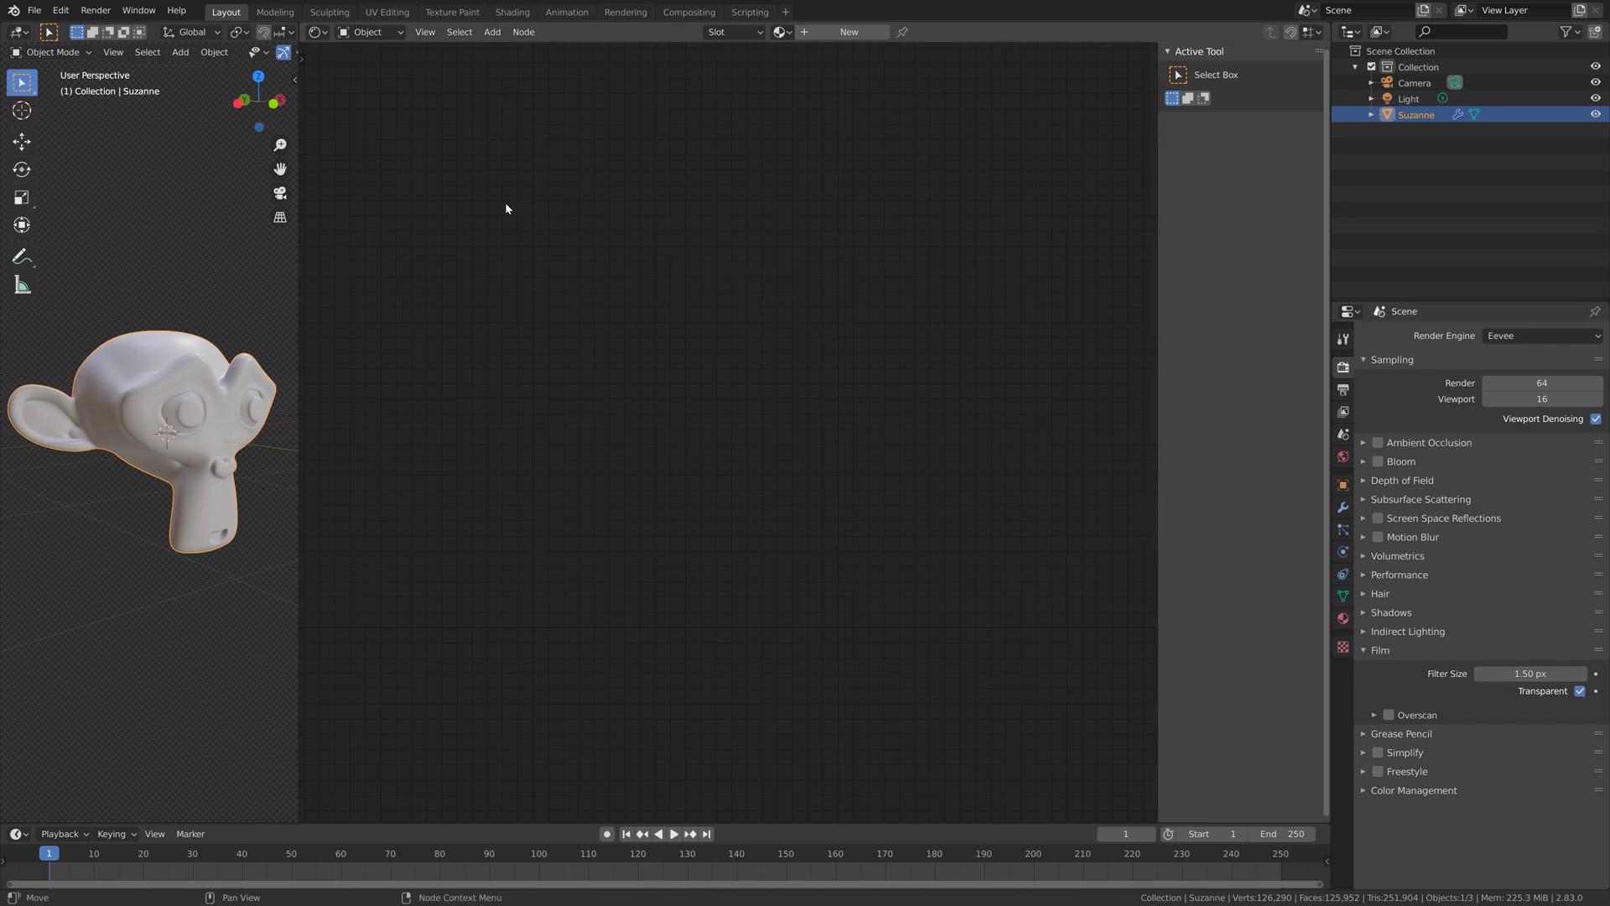
Step: Create a new material for the monkey and feed a Musgrave Texture's Fac output into the Principled BSDF Base Color
click(850, 32)
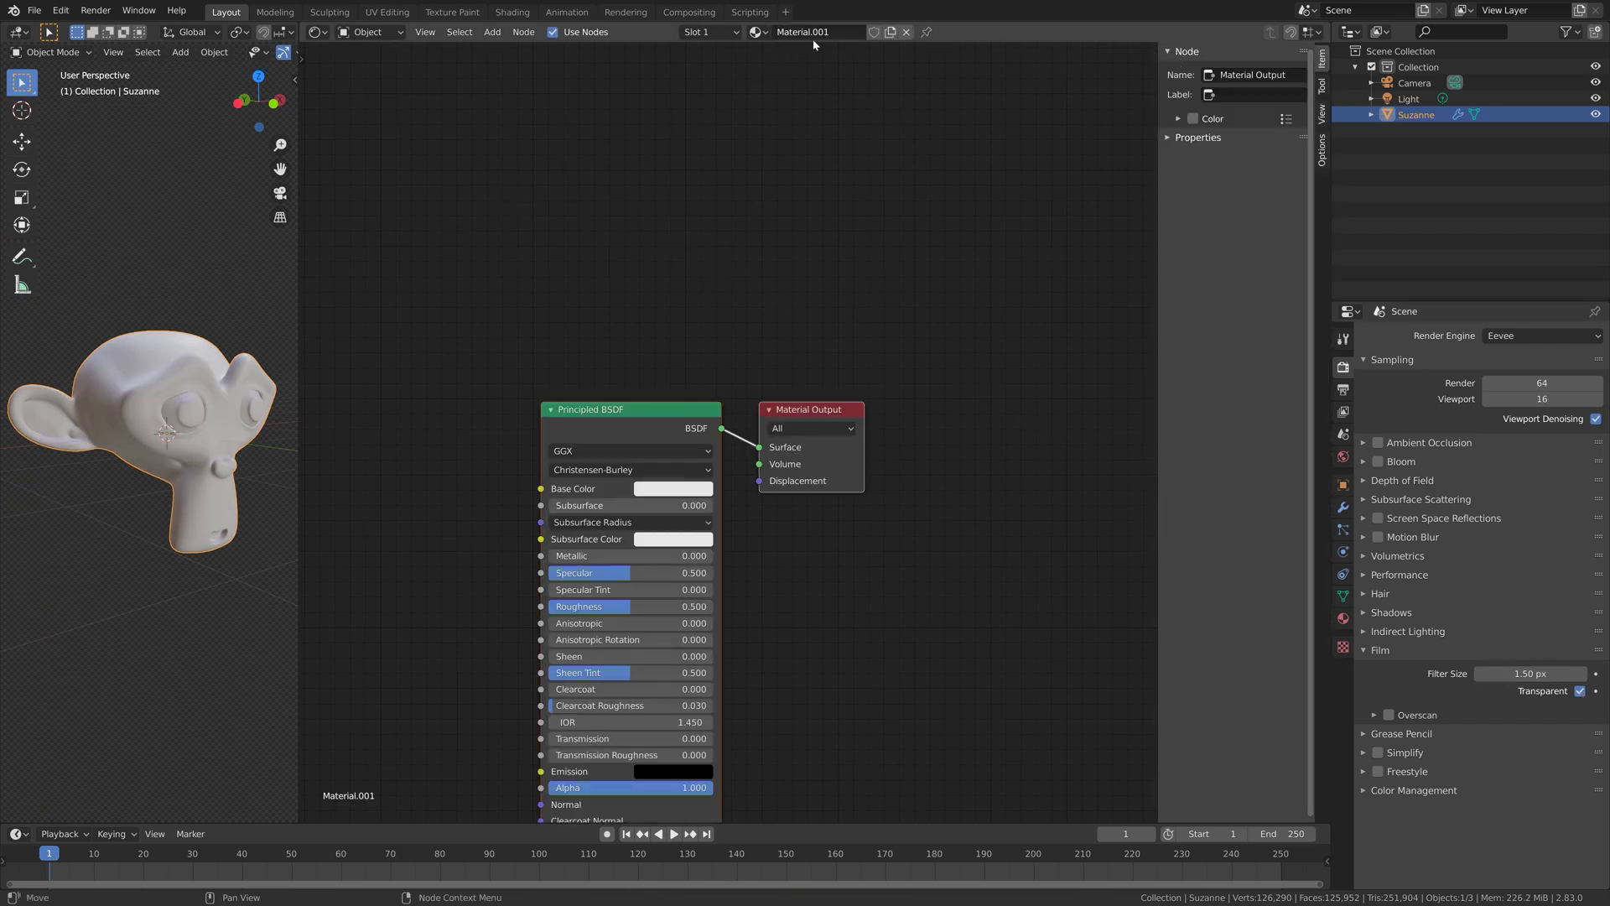
middle_drag(646, 299, 865, 146)
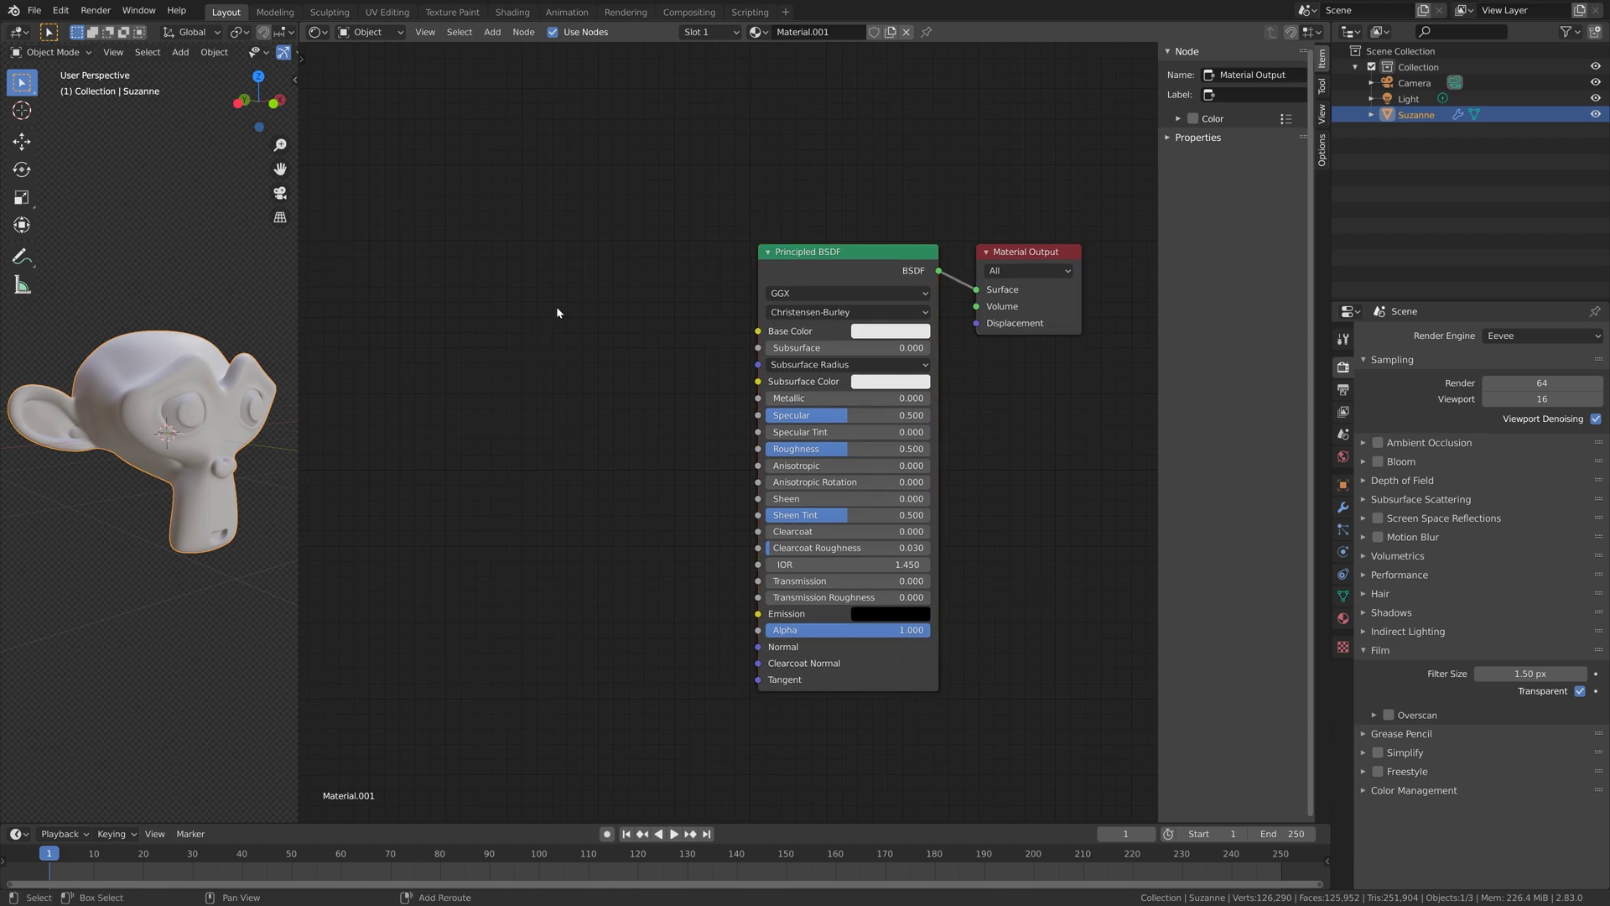
key(shift+a)
text(mu)
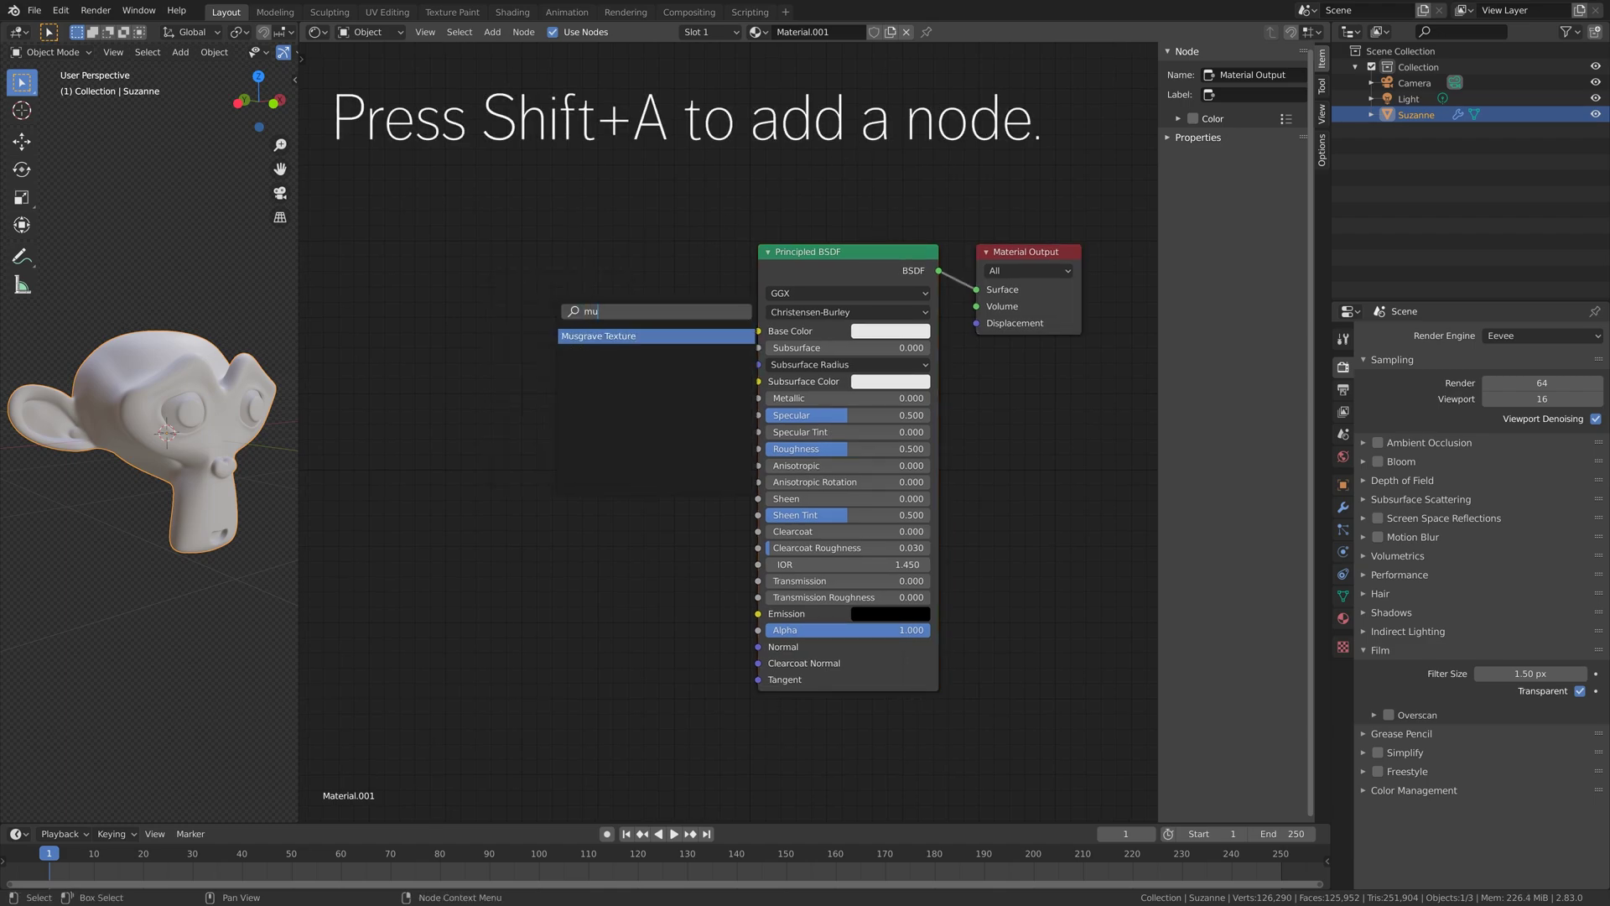
key(Return)
click(443, 306)
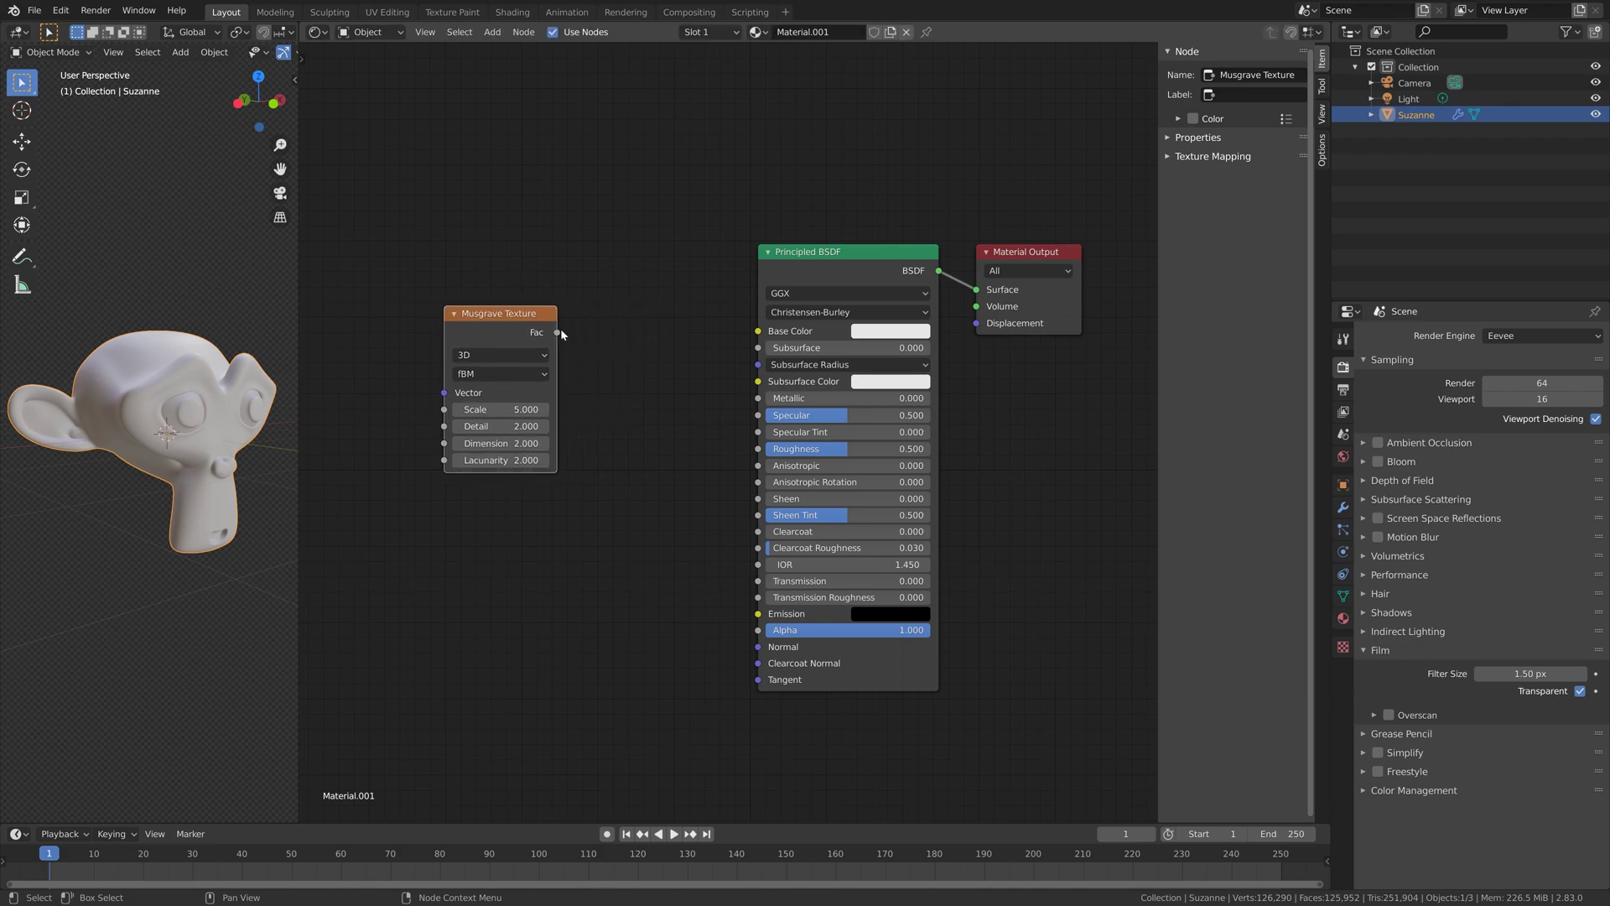
drag(557, 333, 758, 332)
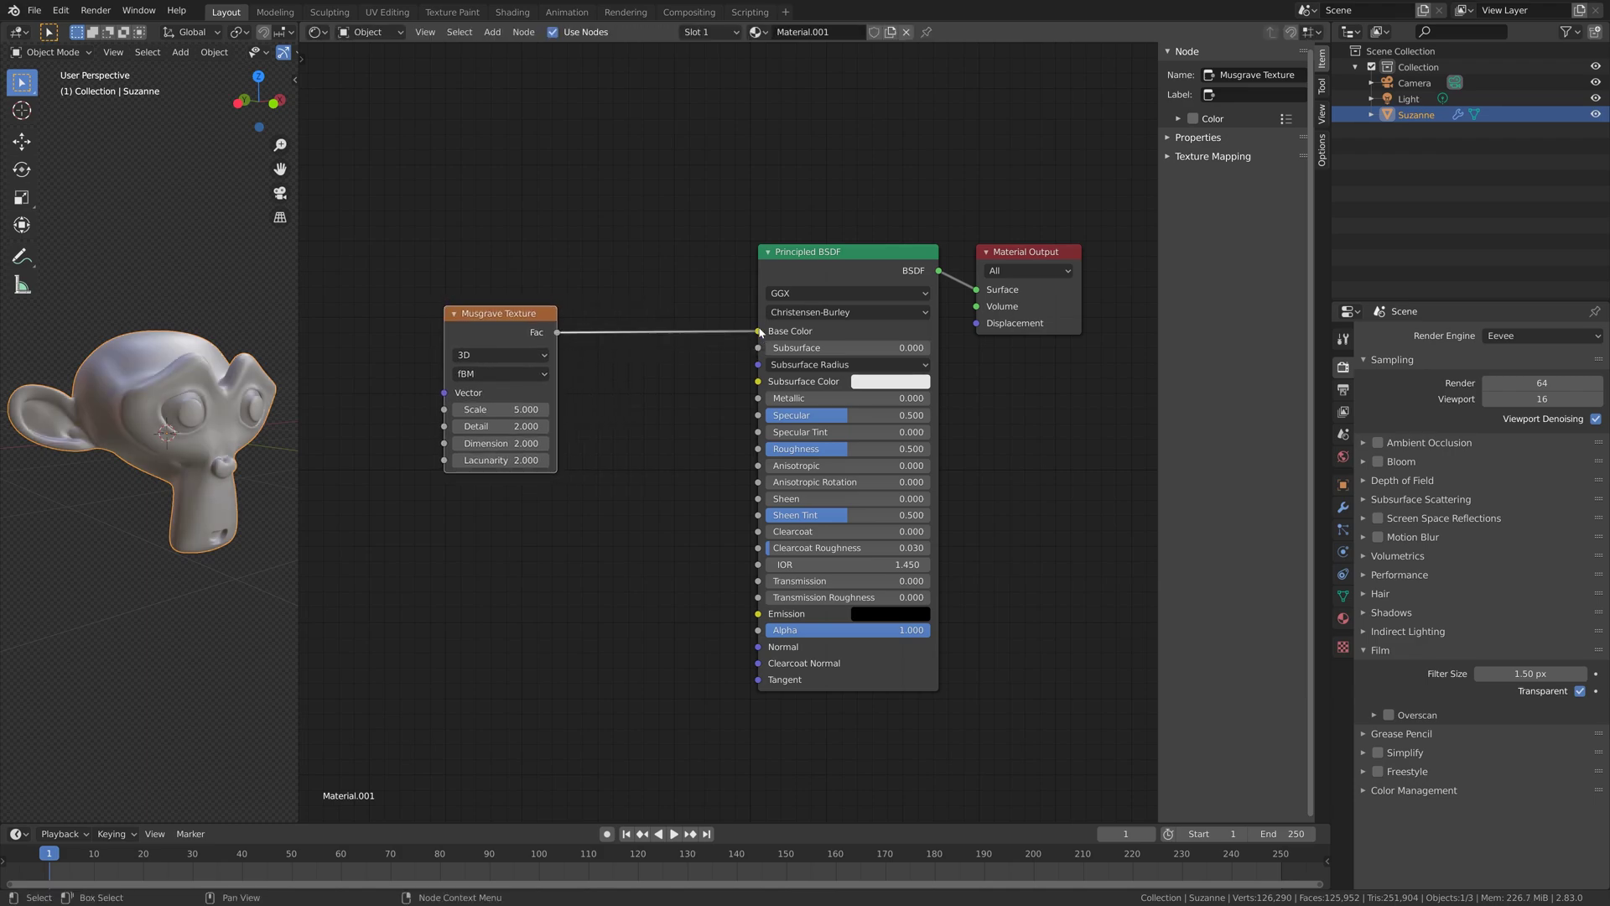
Step: Hide the overlays in the rendered 3D viewport
scroll(265, 55, down, 5)
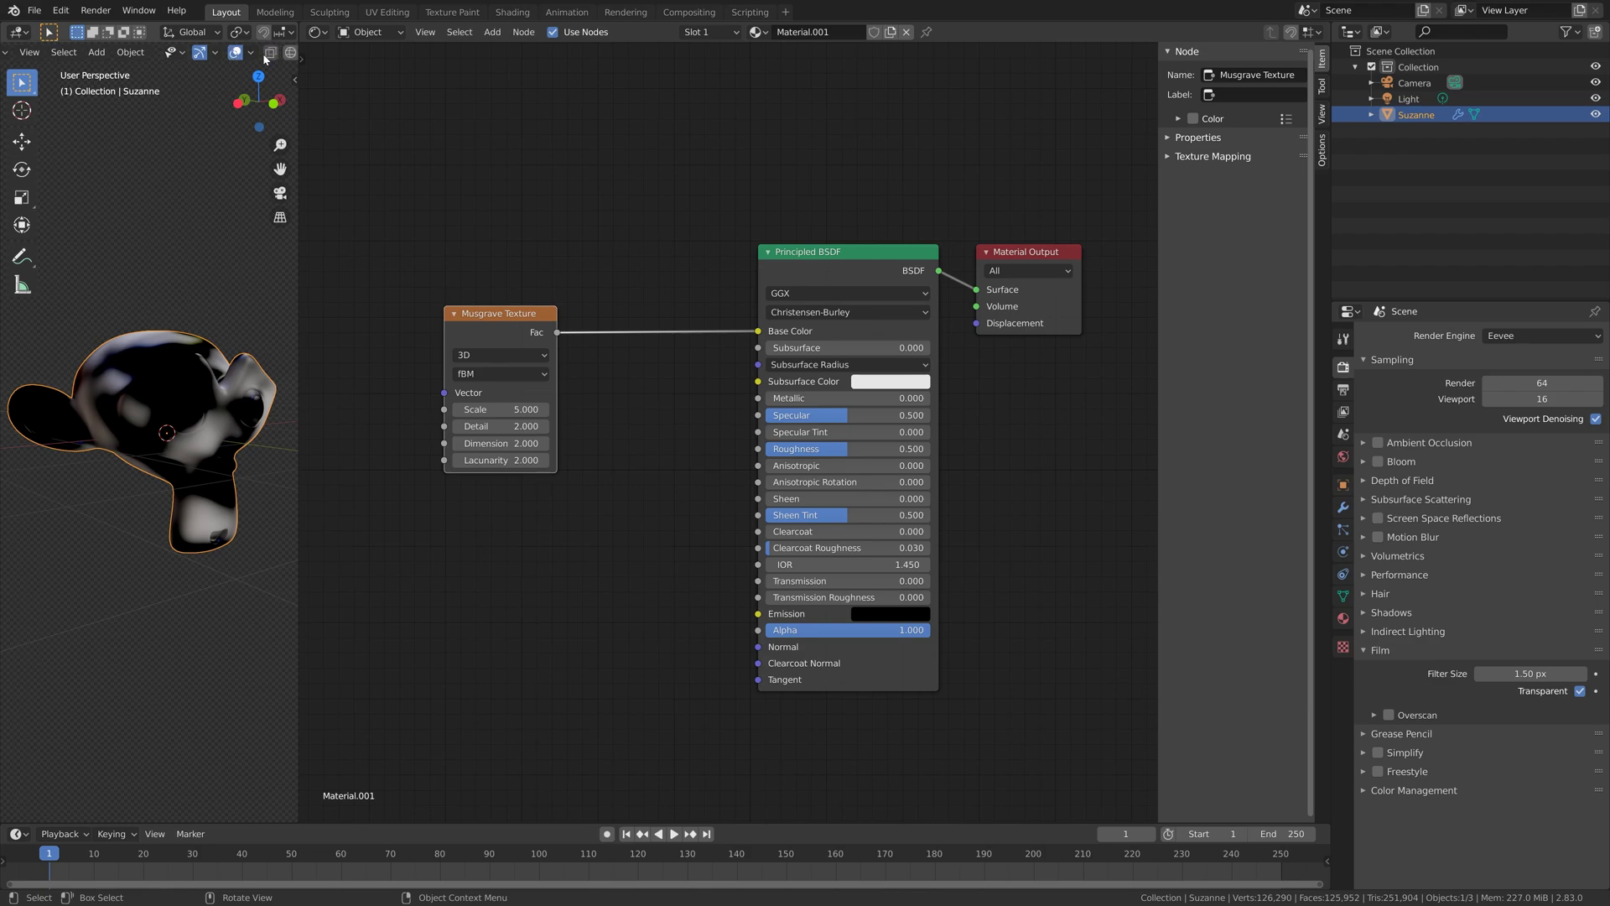
click(167, 52)
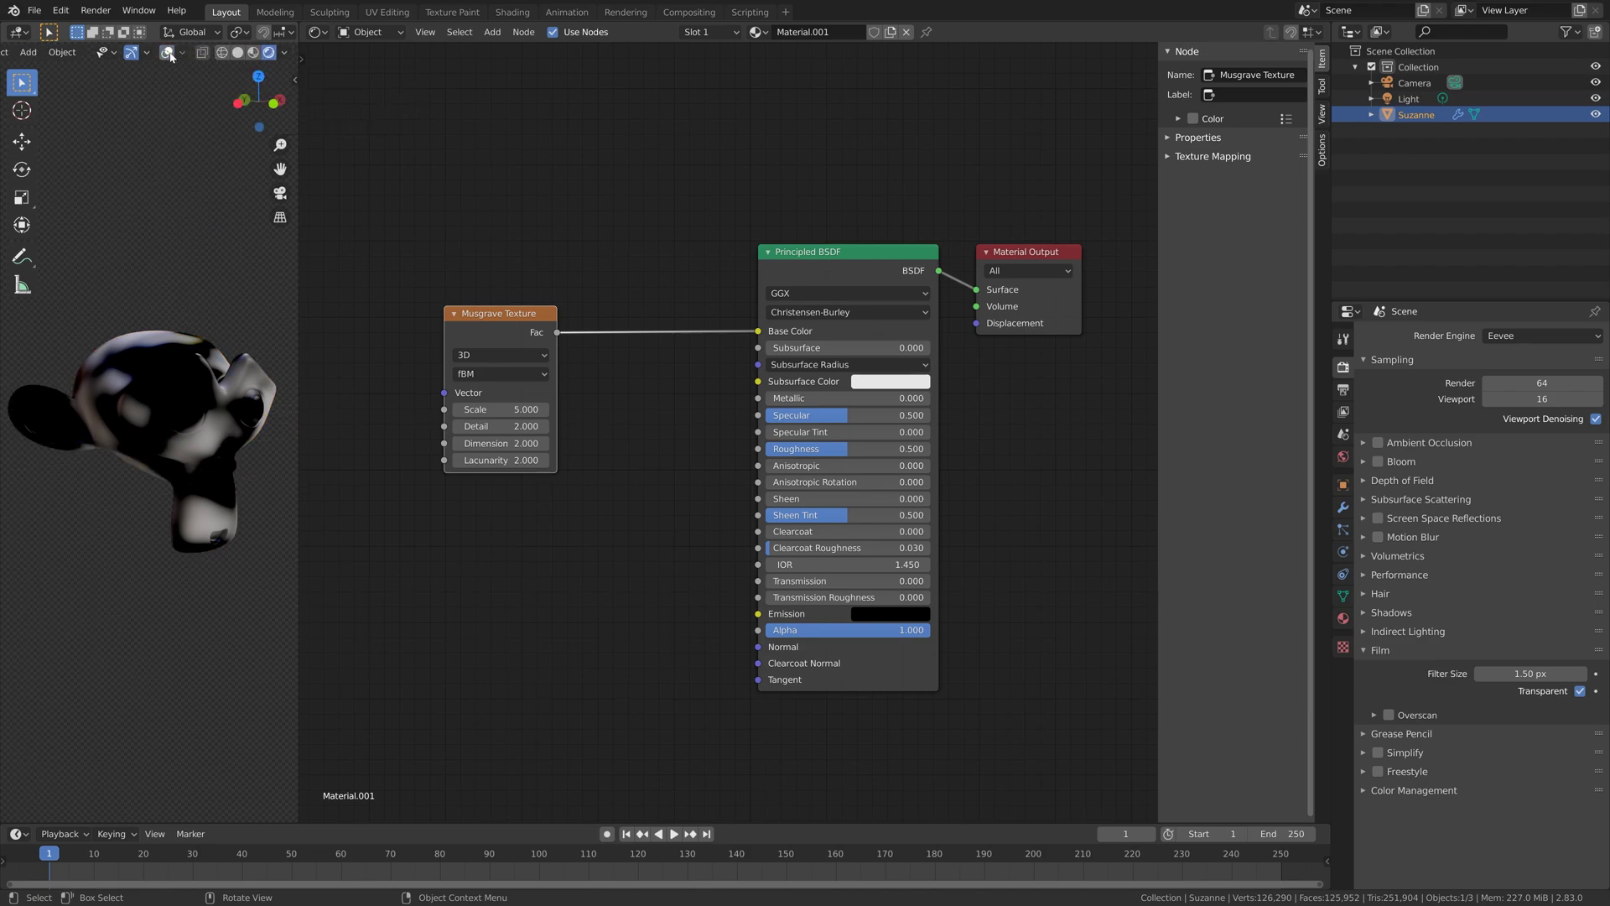
Step: Set the Musgrave Texture to 4D with scale 10.5, detail 2.8, dimension 72.4 and lacunarity 0.9
click(511, 355)
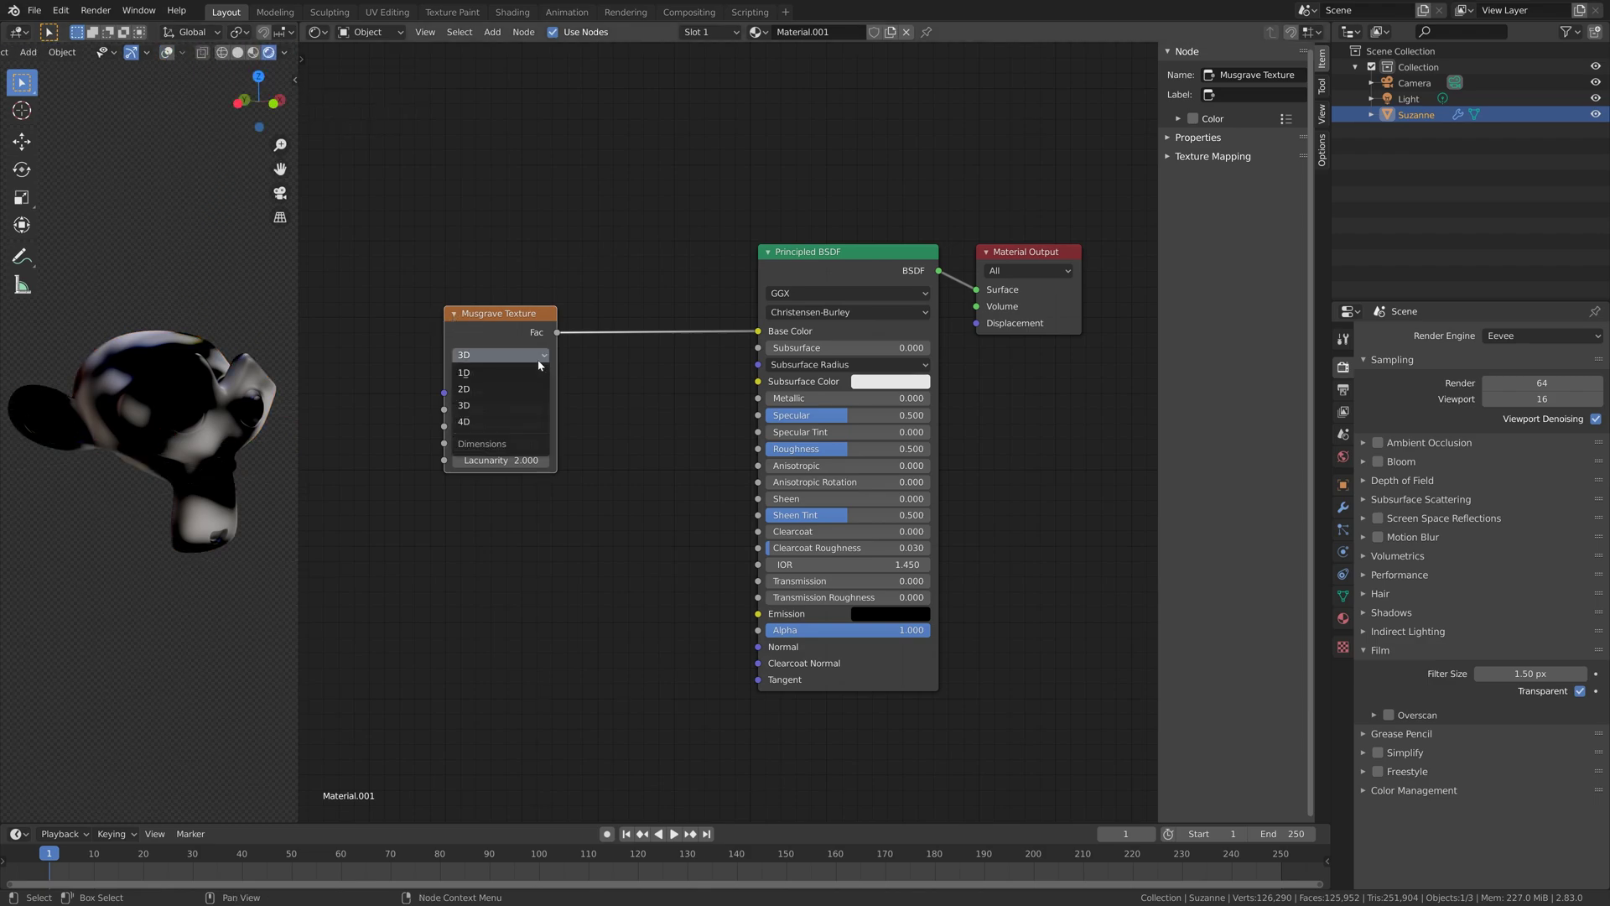
click(511, 421)
scroll(560, 455, up, 1)
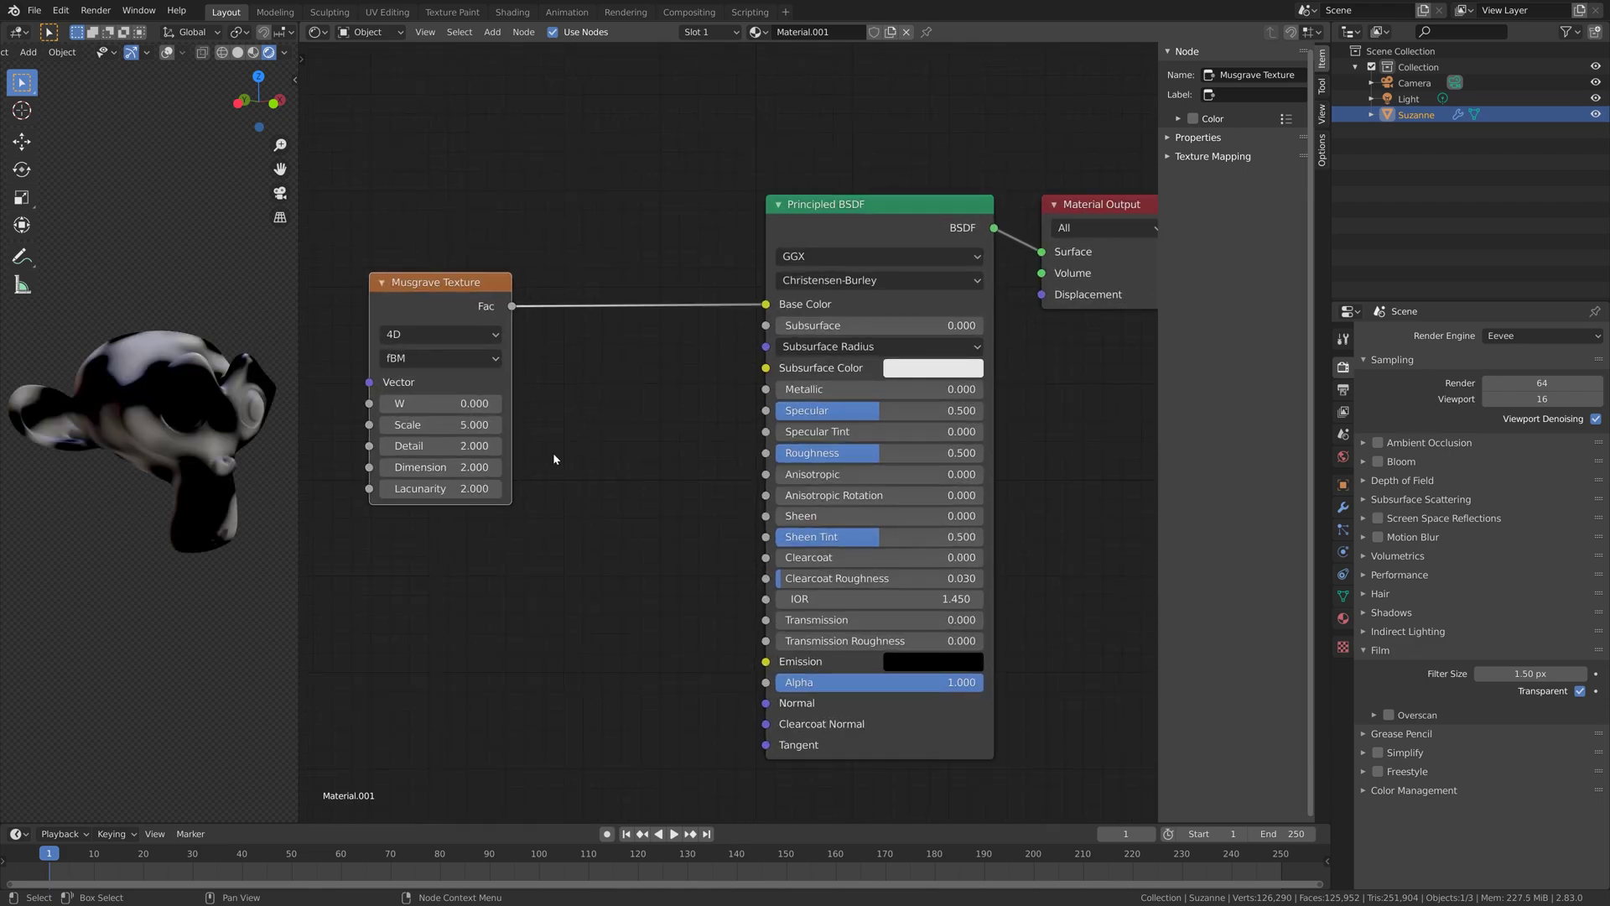
drag(438, 424, 901, 425)
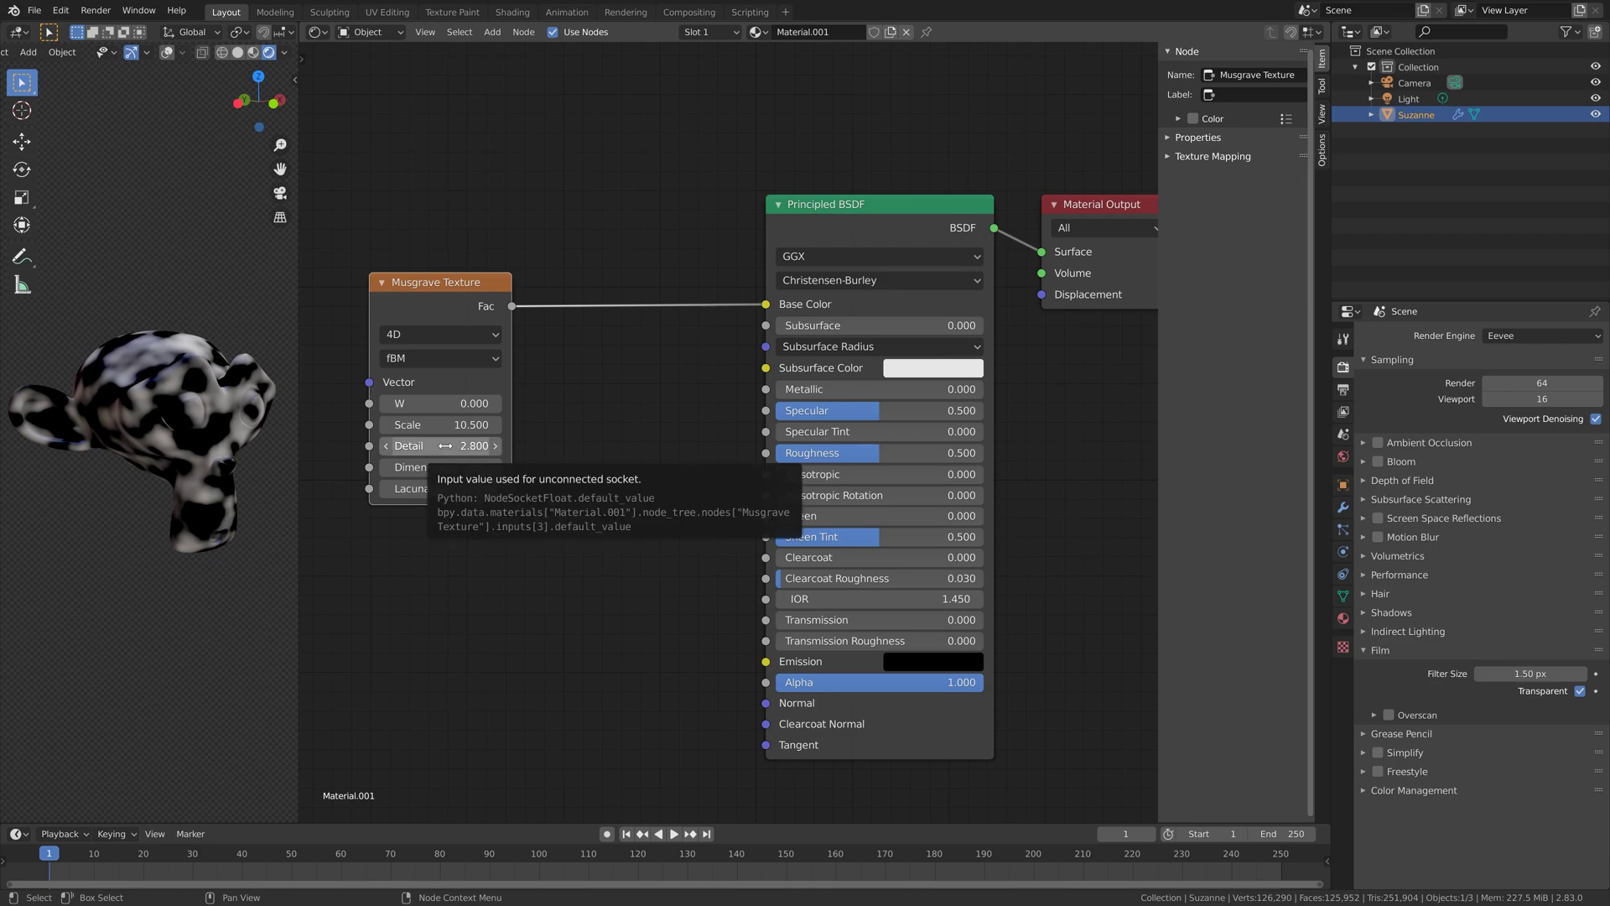
drag(444, 467, 499, 467)
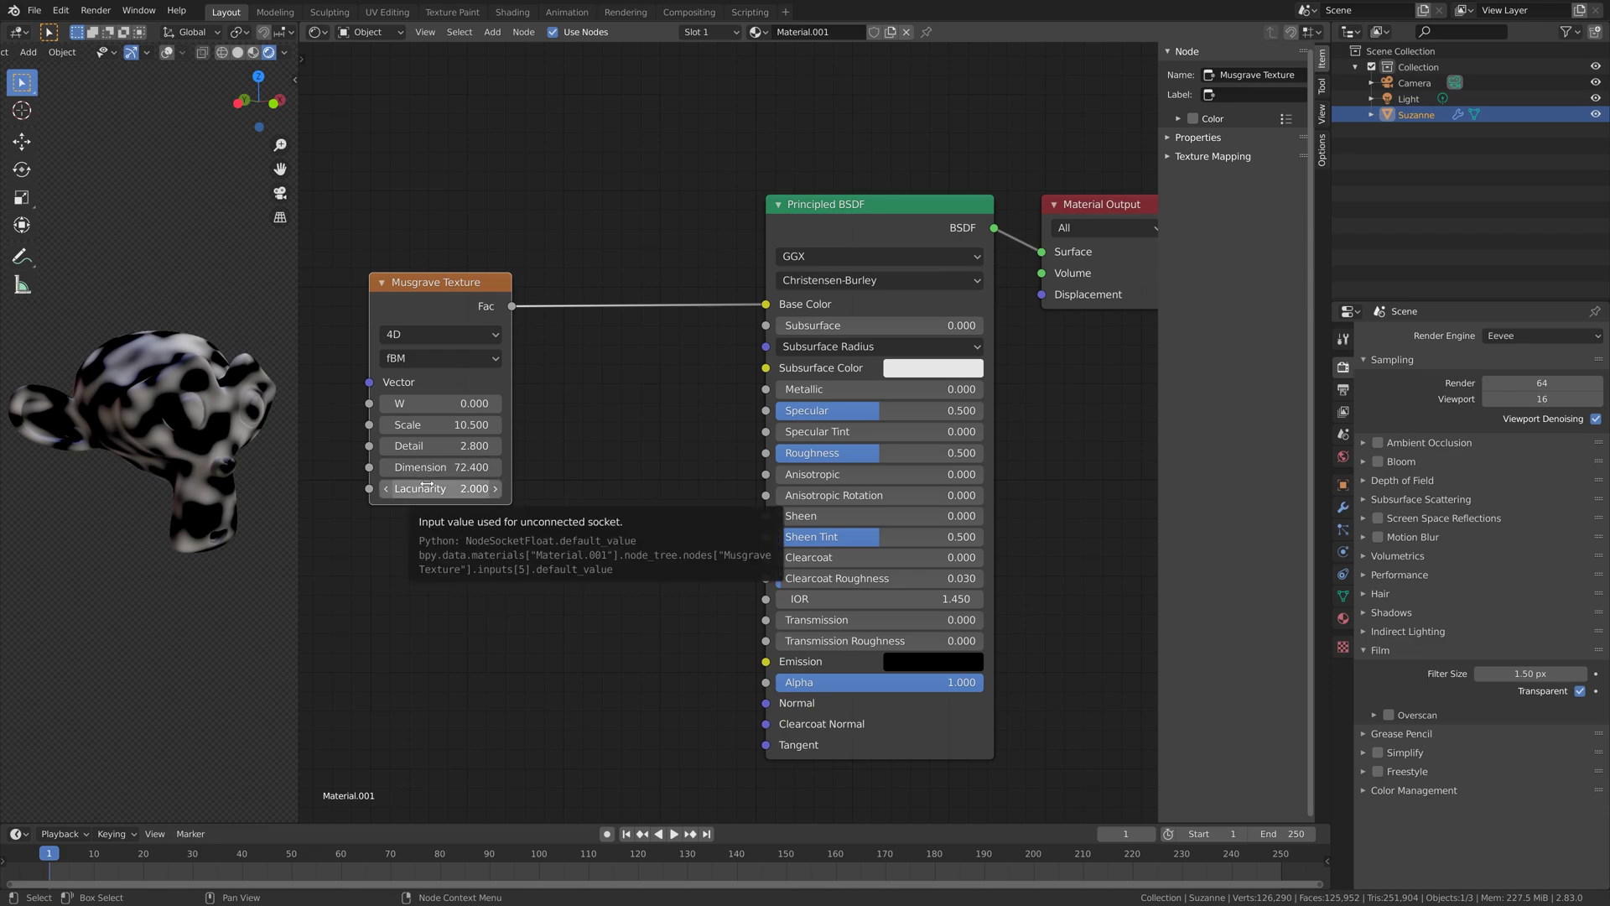
drag(441, 488, 406, 488)
mouse_move(250, 431)
middle_down()
mouse_move(210, 437)
mouse_move(277, 437)
middle_up()
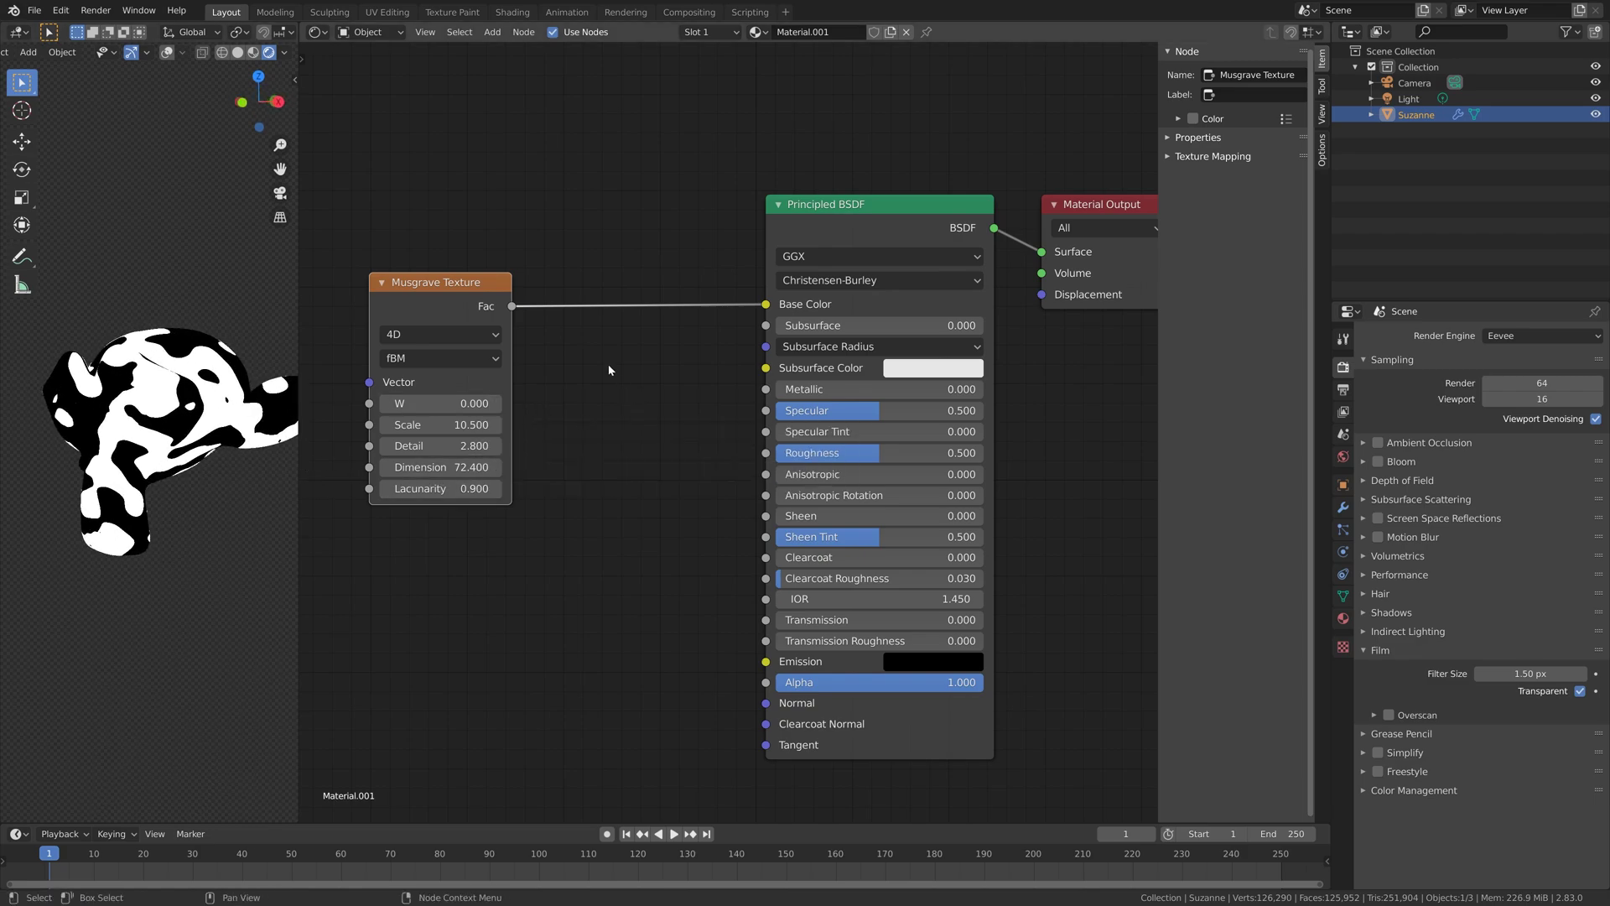
Step: Insert a ColorRamp node between the Musgrave Texture's Fac output and the Principled BSDF Base Color
scroll(582, 385, down, 3)
key(shift+a)
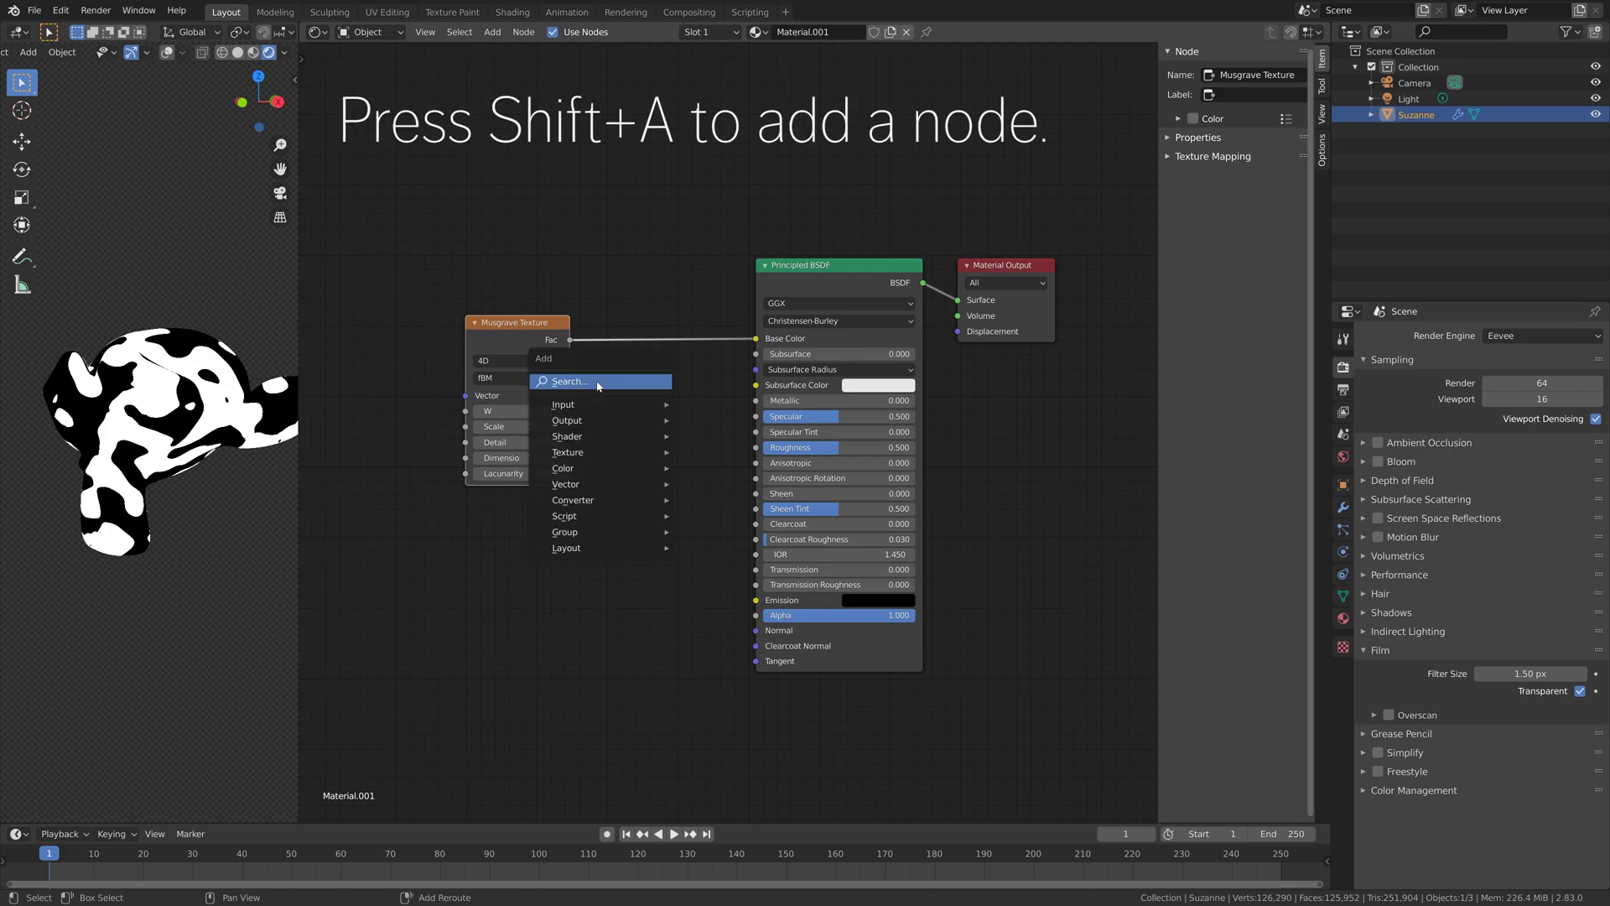
click(596, 382)
text(ramp)
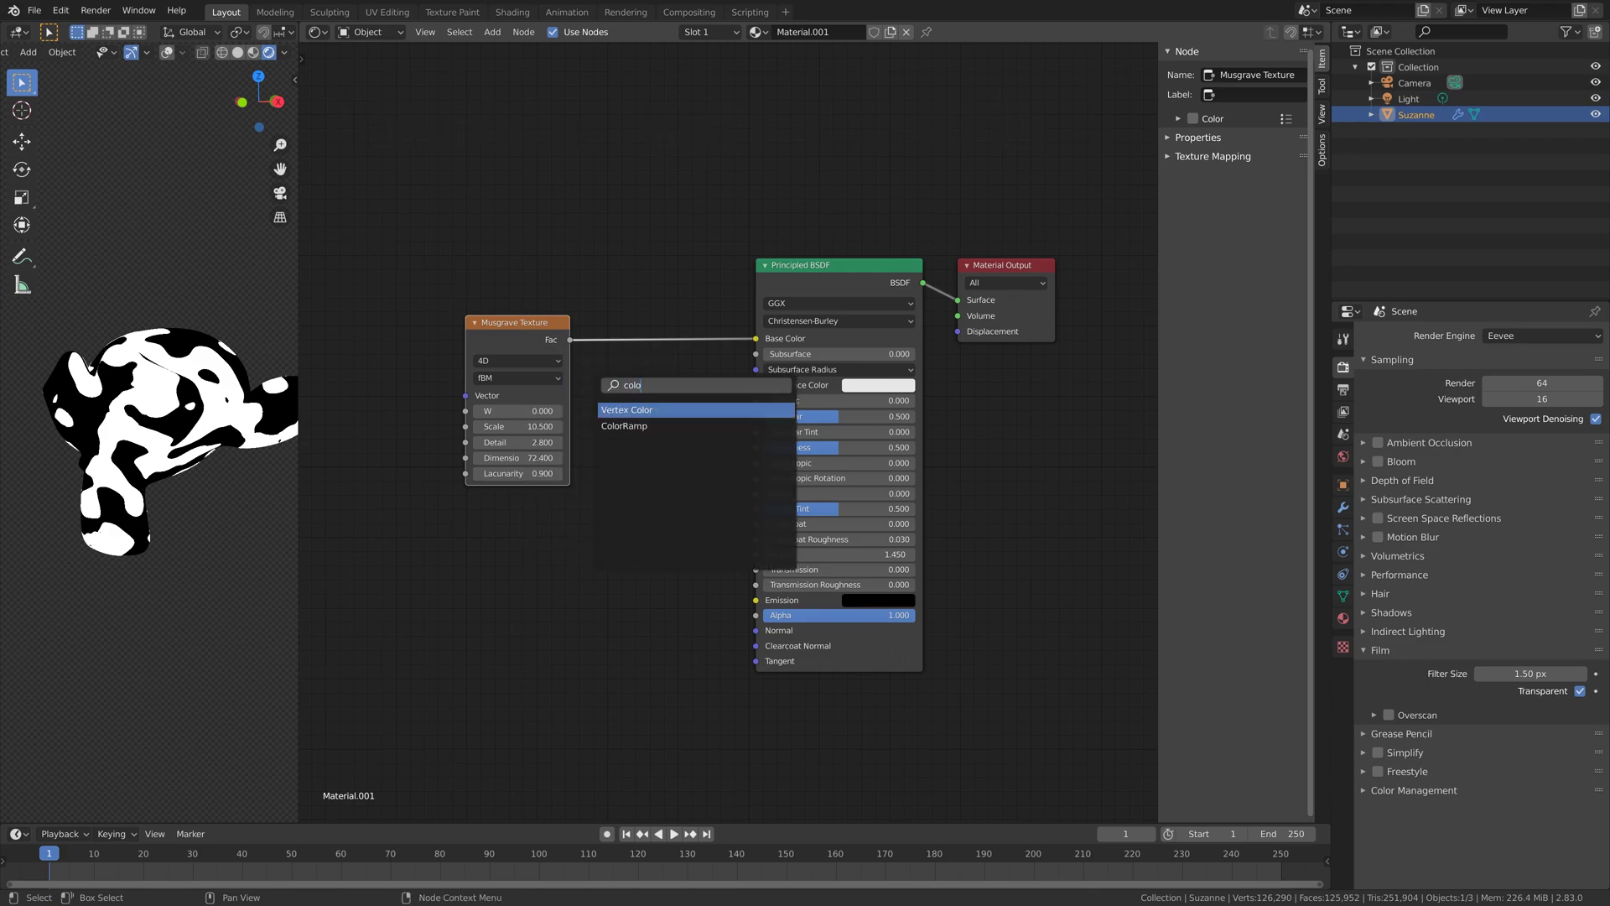
key(Return)
click(587, 272)
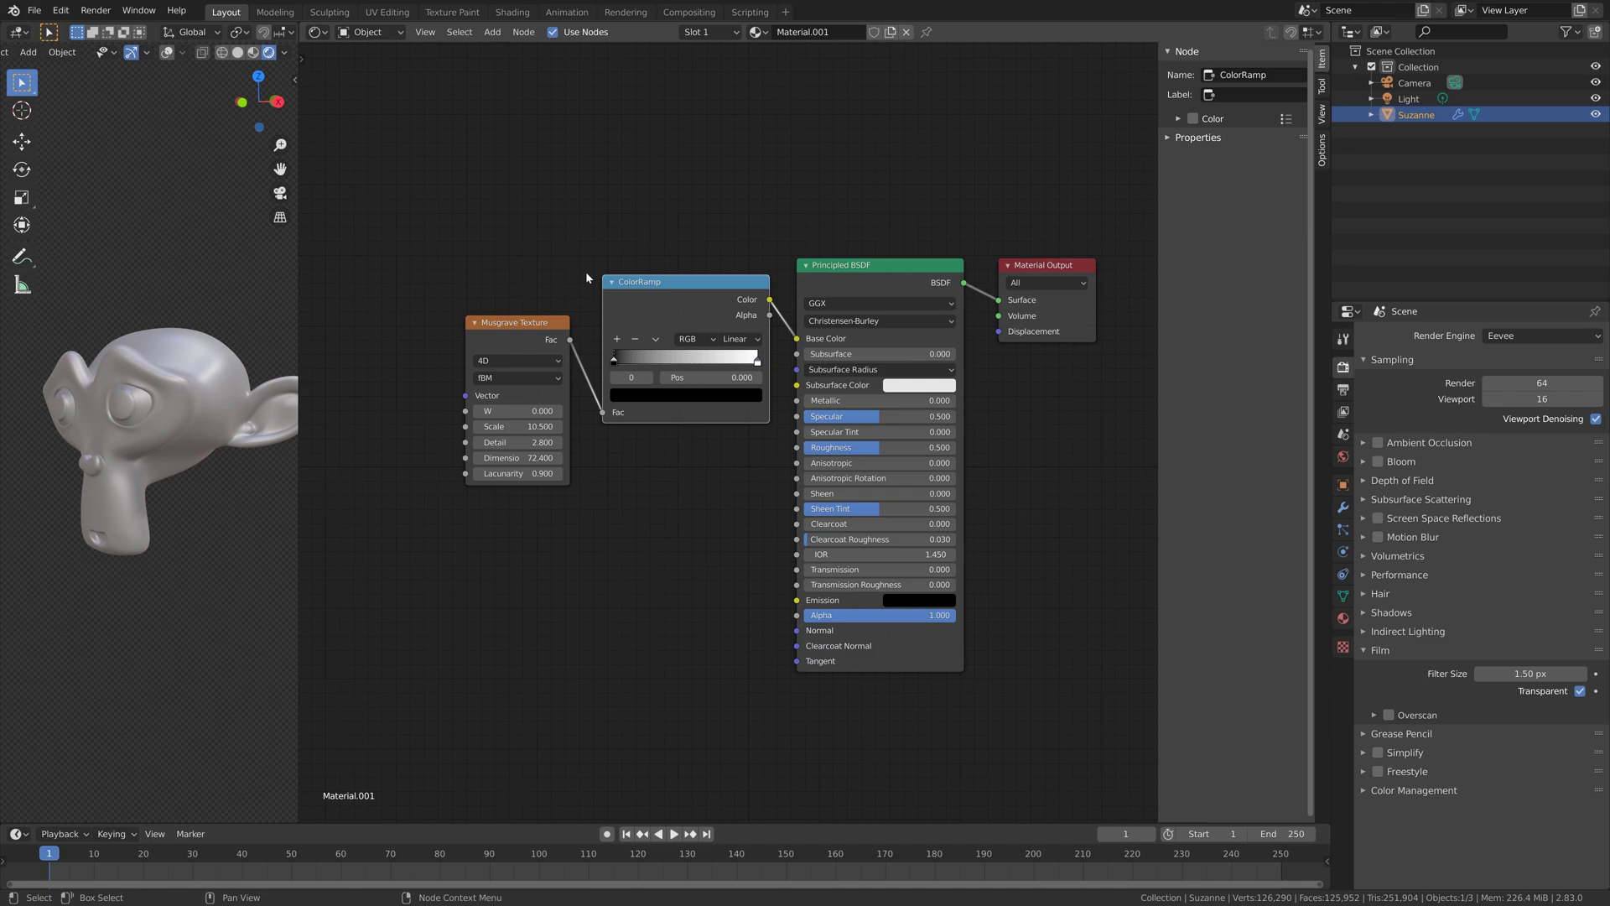
middle_drag(188, 384, 182, 406)
scroll(181, 406, down, 3)
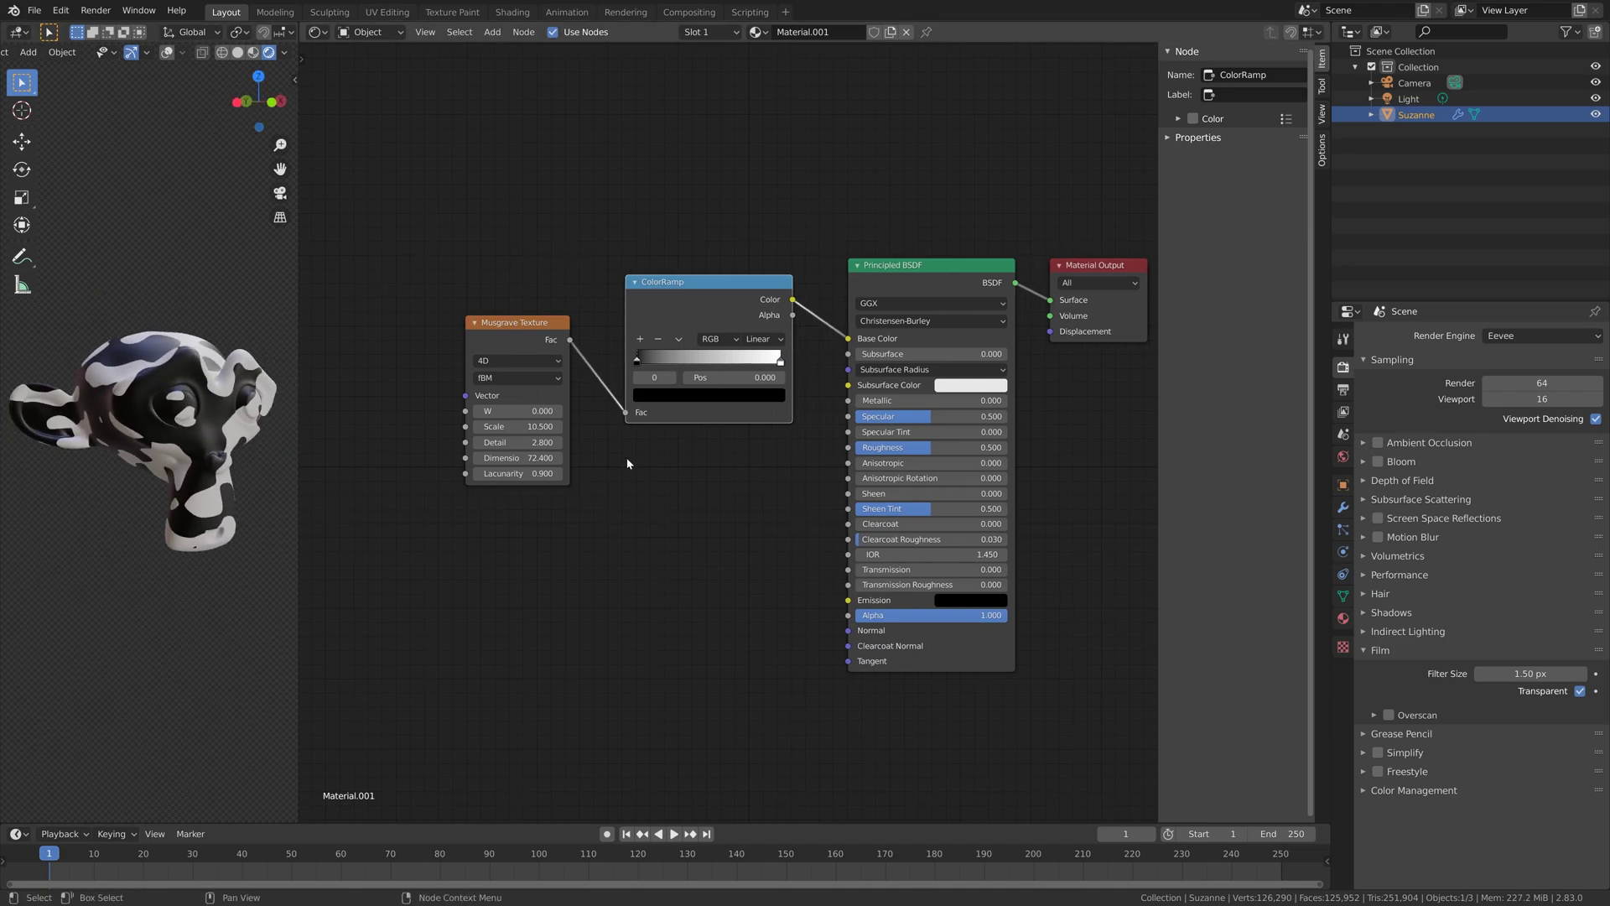
Step: Color the ColorRamp's first stop brown with hue 0.056, saturation 0.716 and value 0.411
click(669, 397)
click(671, 332)
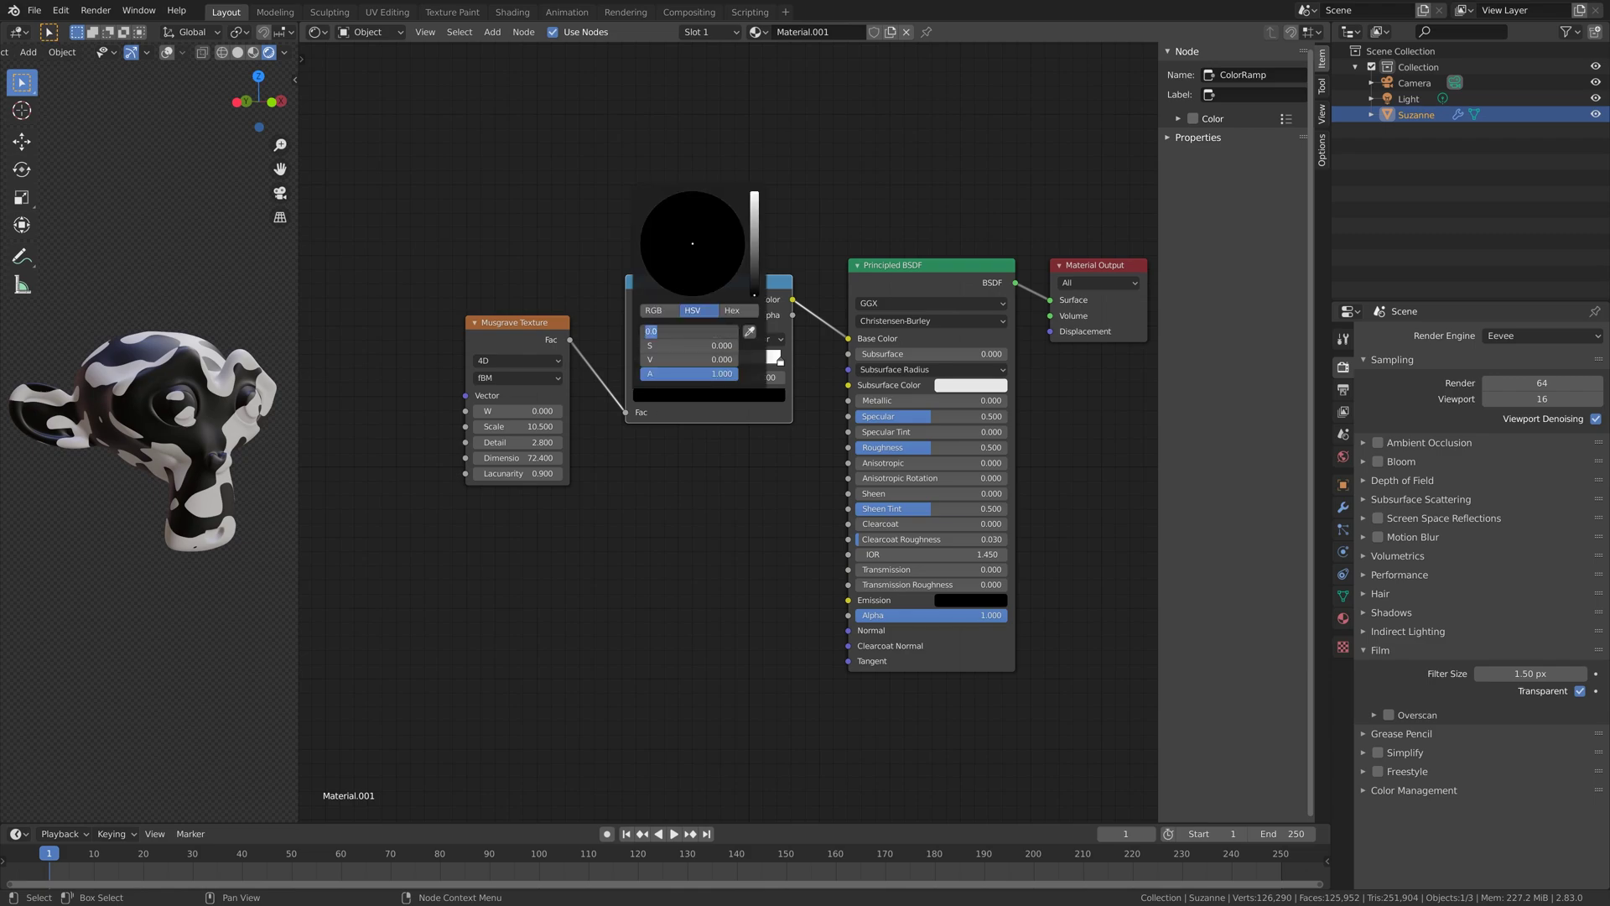
text(.056)
key(Return)
click(682, 344)
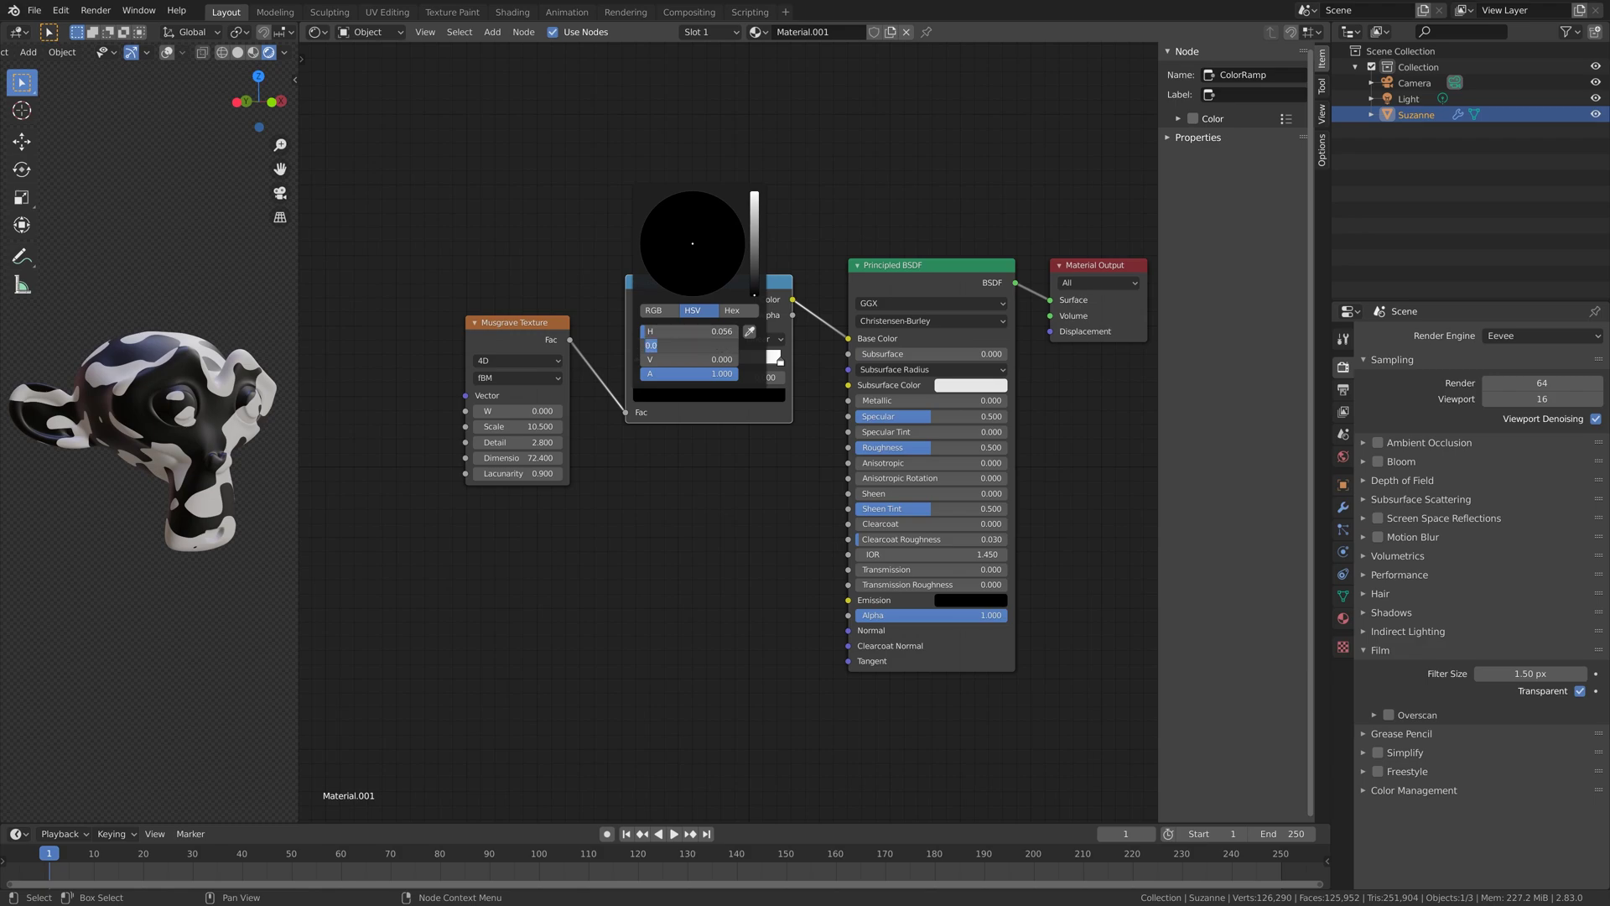
key(BackSpace)
text(.716)
key(Return)
click(673, 358)
key(BackSpace)
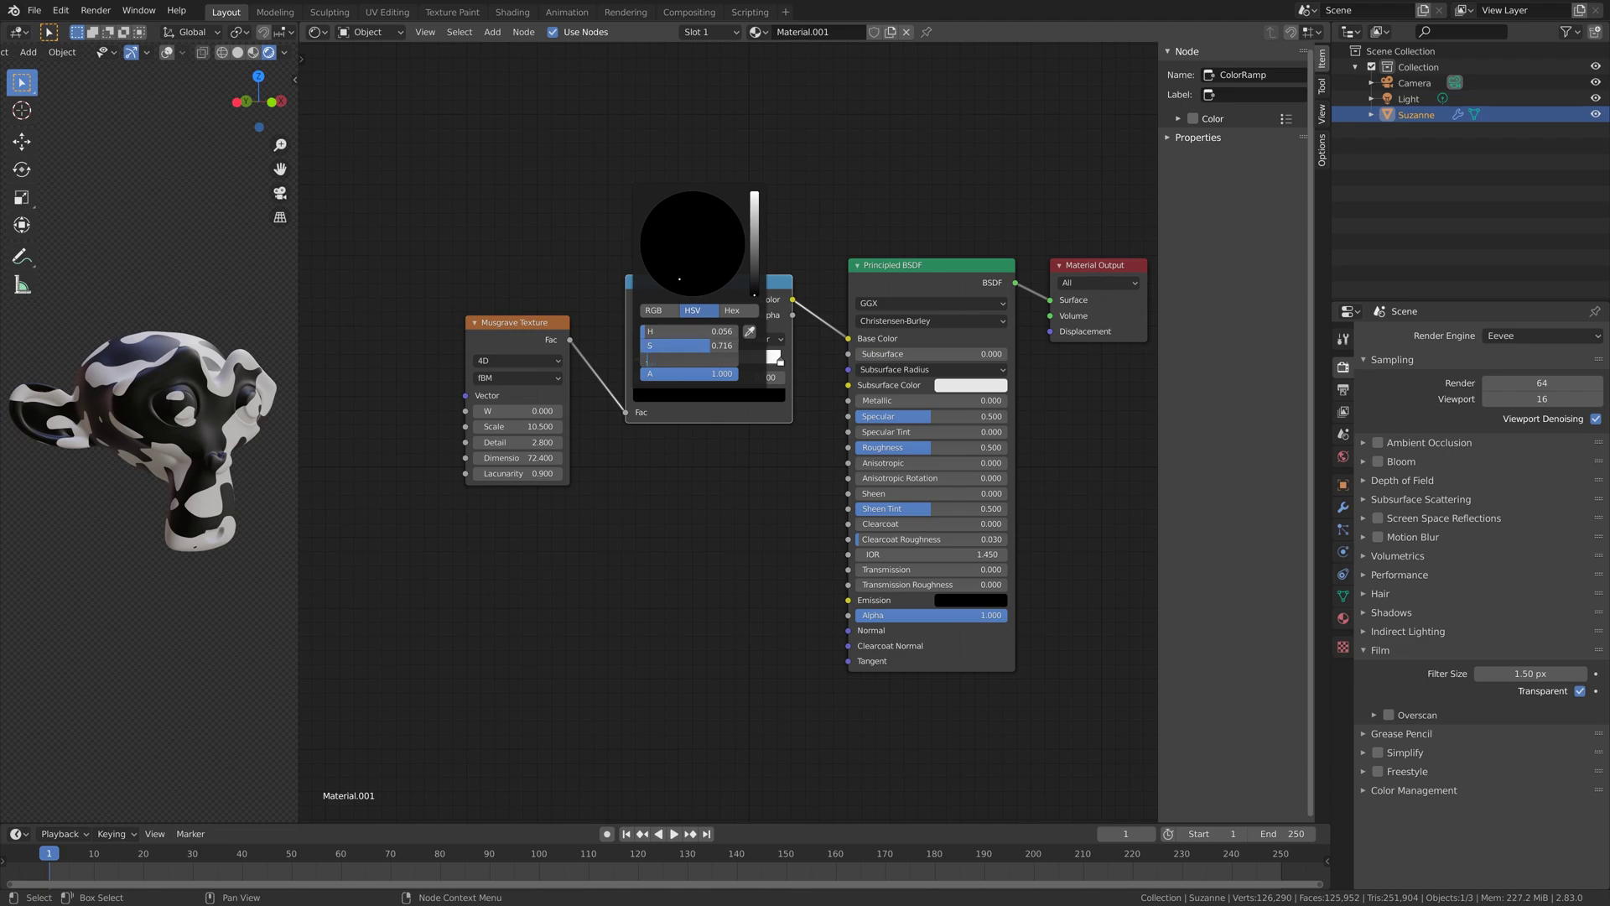
text(.425)
key(Return)
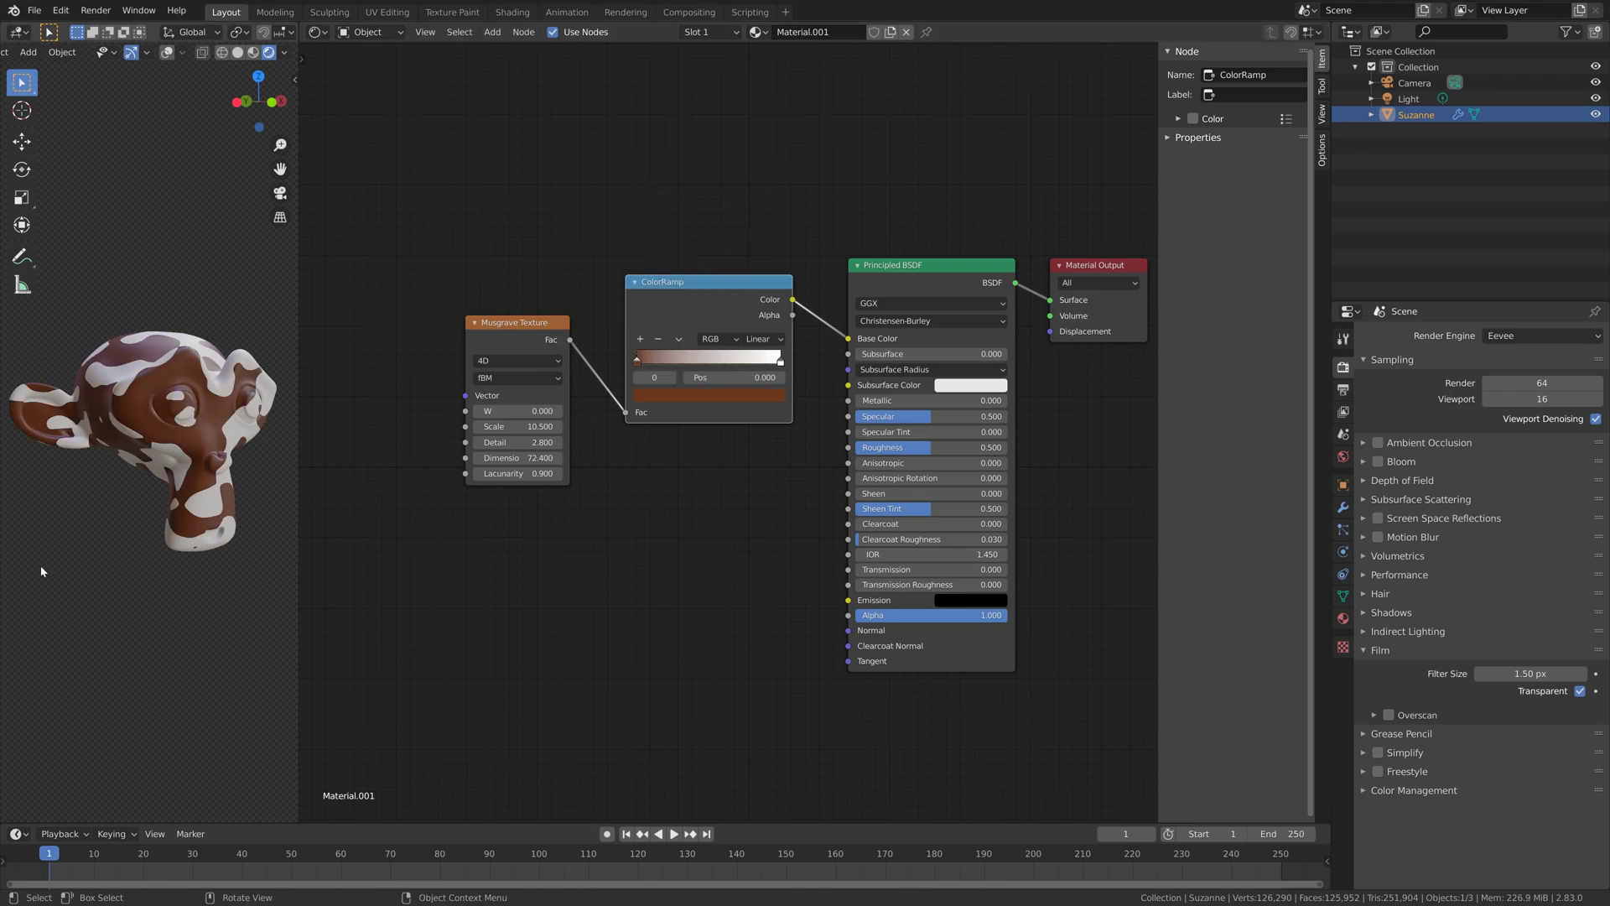
middle_drag(270, 524, 148, 501)
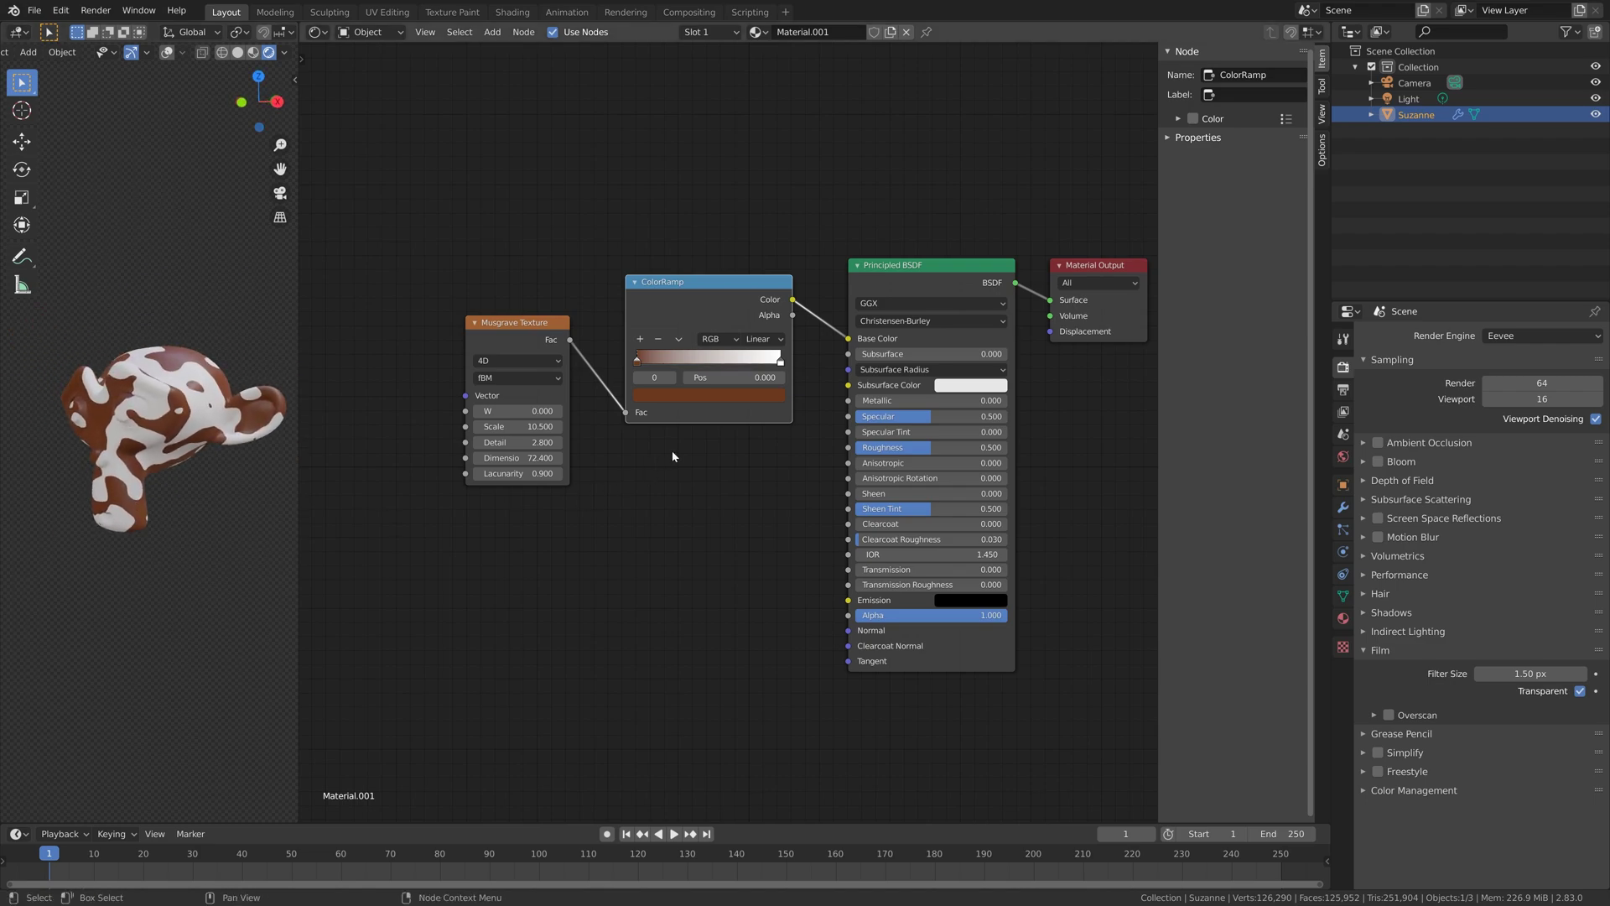
Step: Darken the ColorRamp's brown stop by lowering its HSV value
click(722, 392)
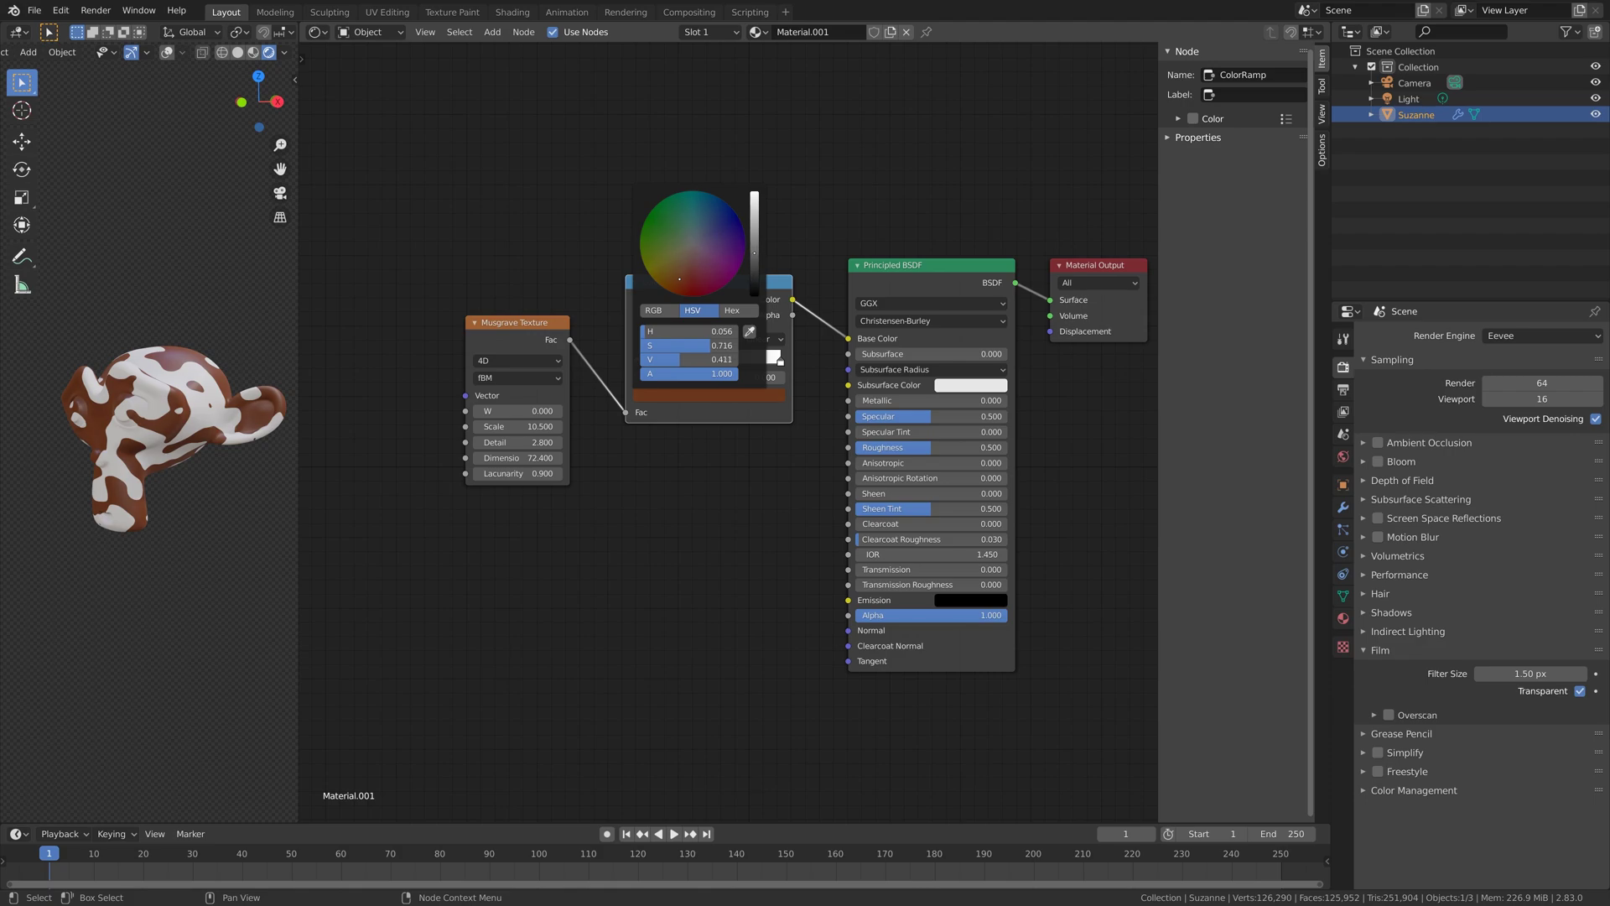
drag(754, 253, 754, 259)
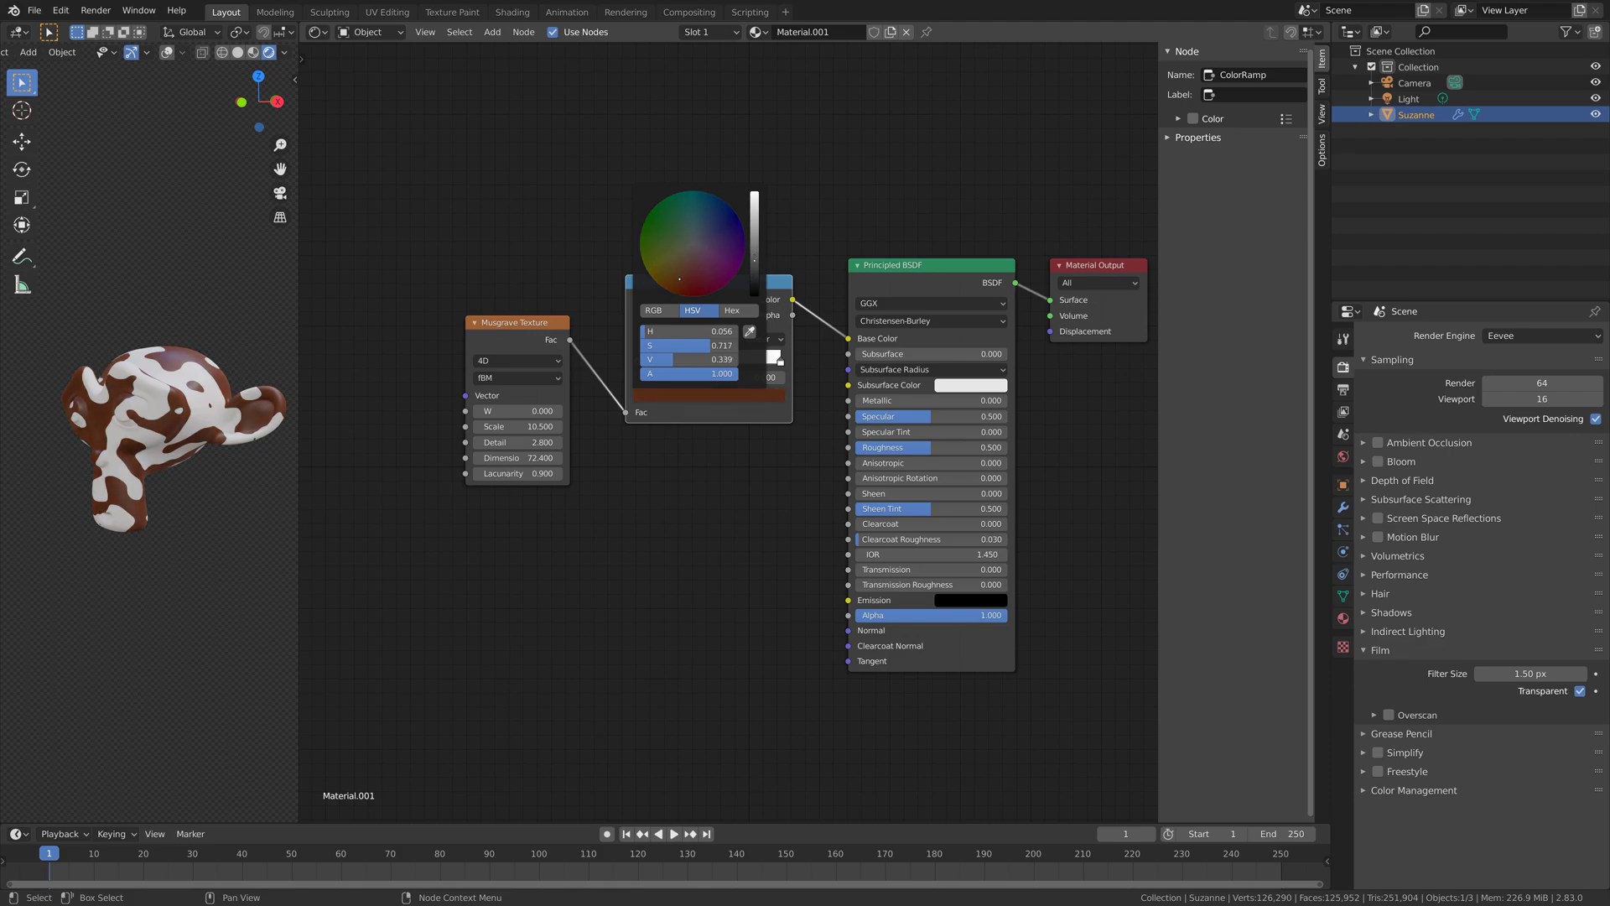
drag(690, 359, 681, 359)
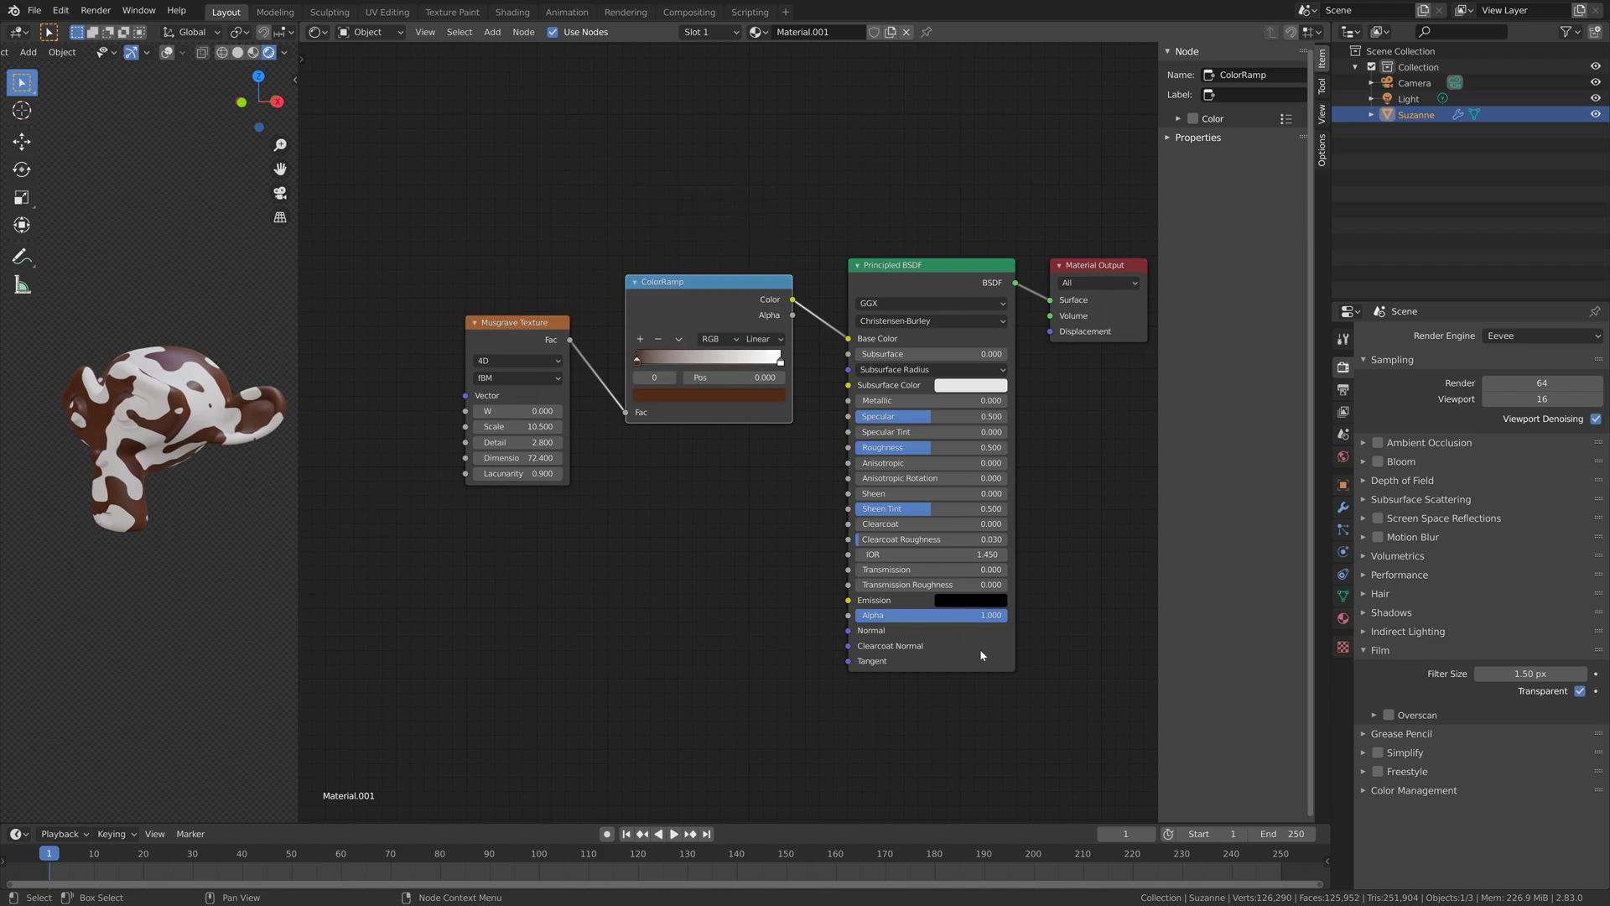
Step: Raise the World background's HDRI strength to 1.8 and check the lighting on the monkey
click(1342, 456)
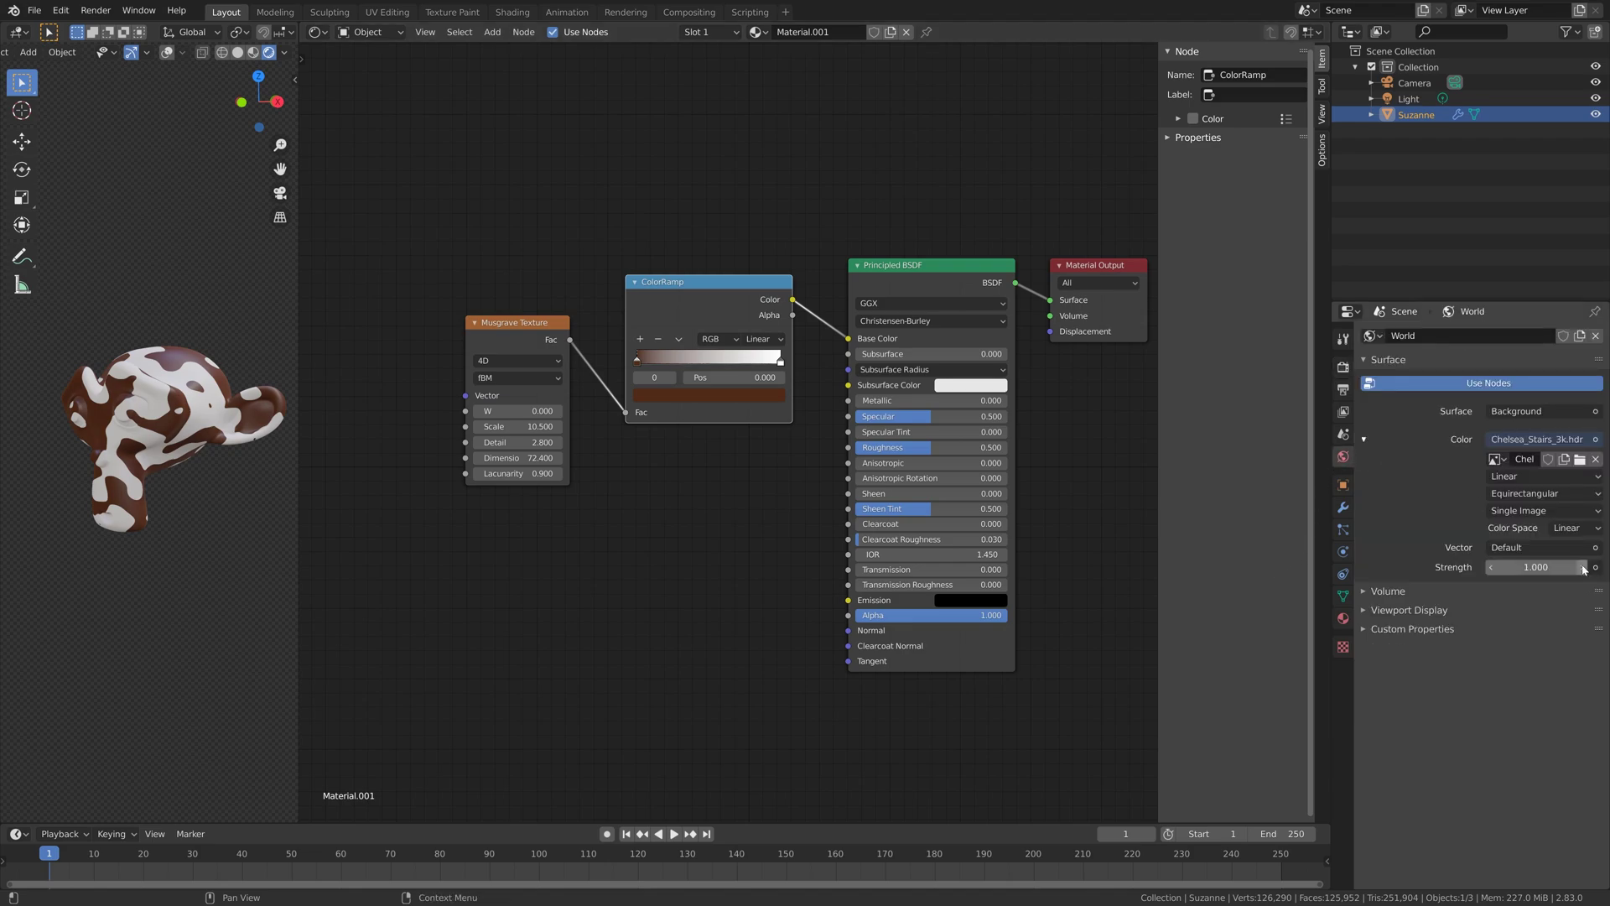
click(1583, 569)
click(1583, 568)
click(1584, 569)
click(1584, 569)
click(1583, 569)
click(1583, 568)
click(1584, 569)
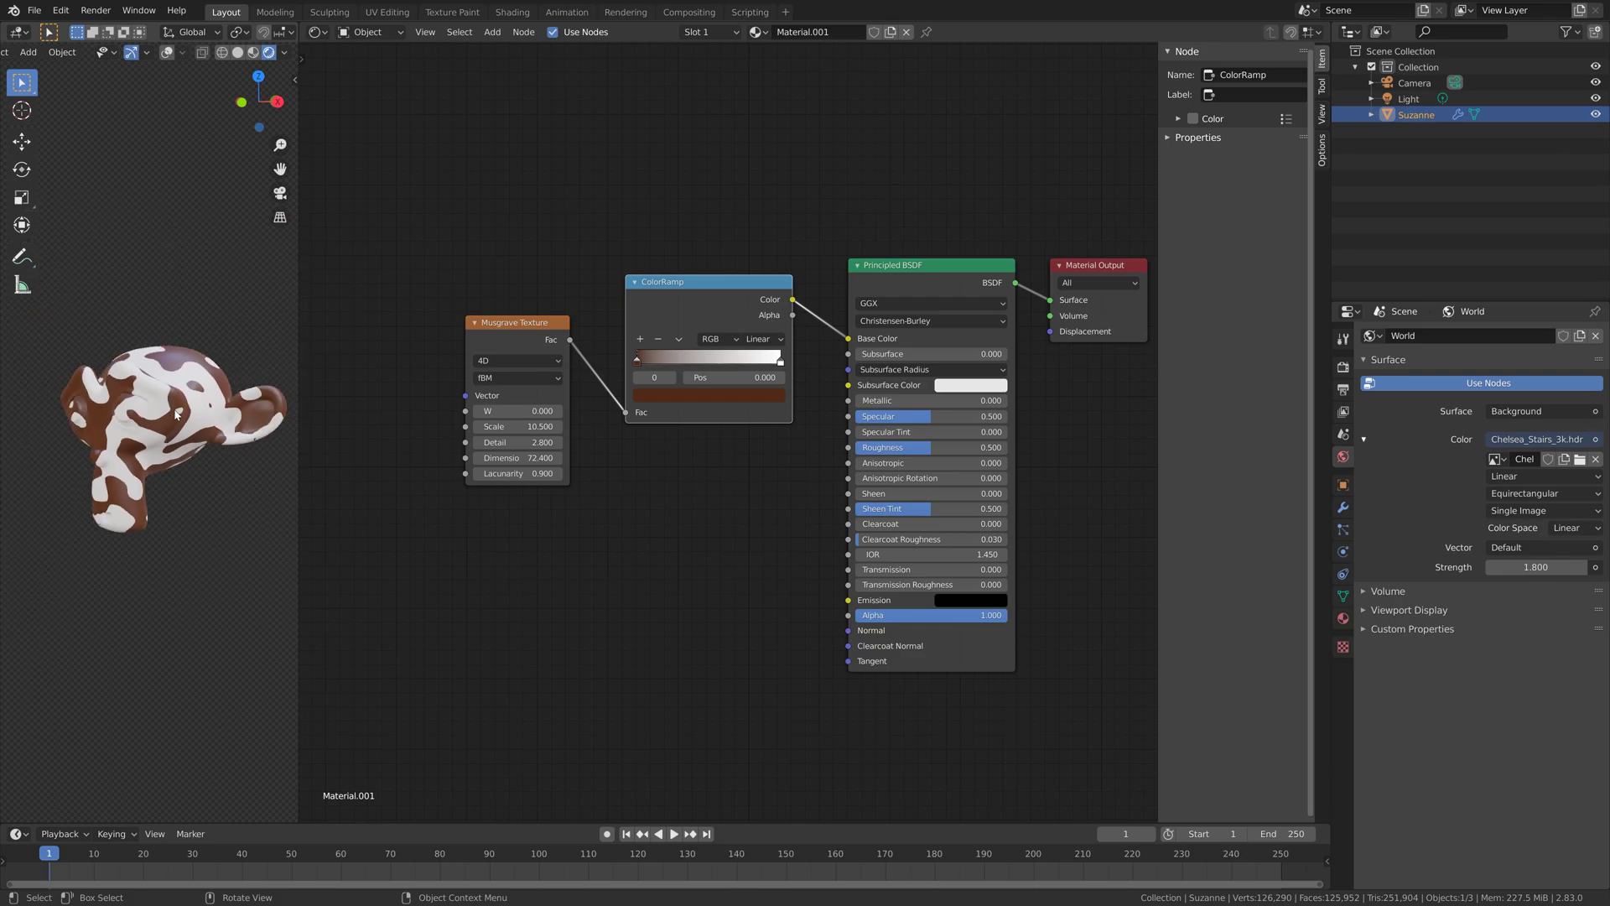
middle_drag(177, 413, 189, 424)
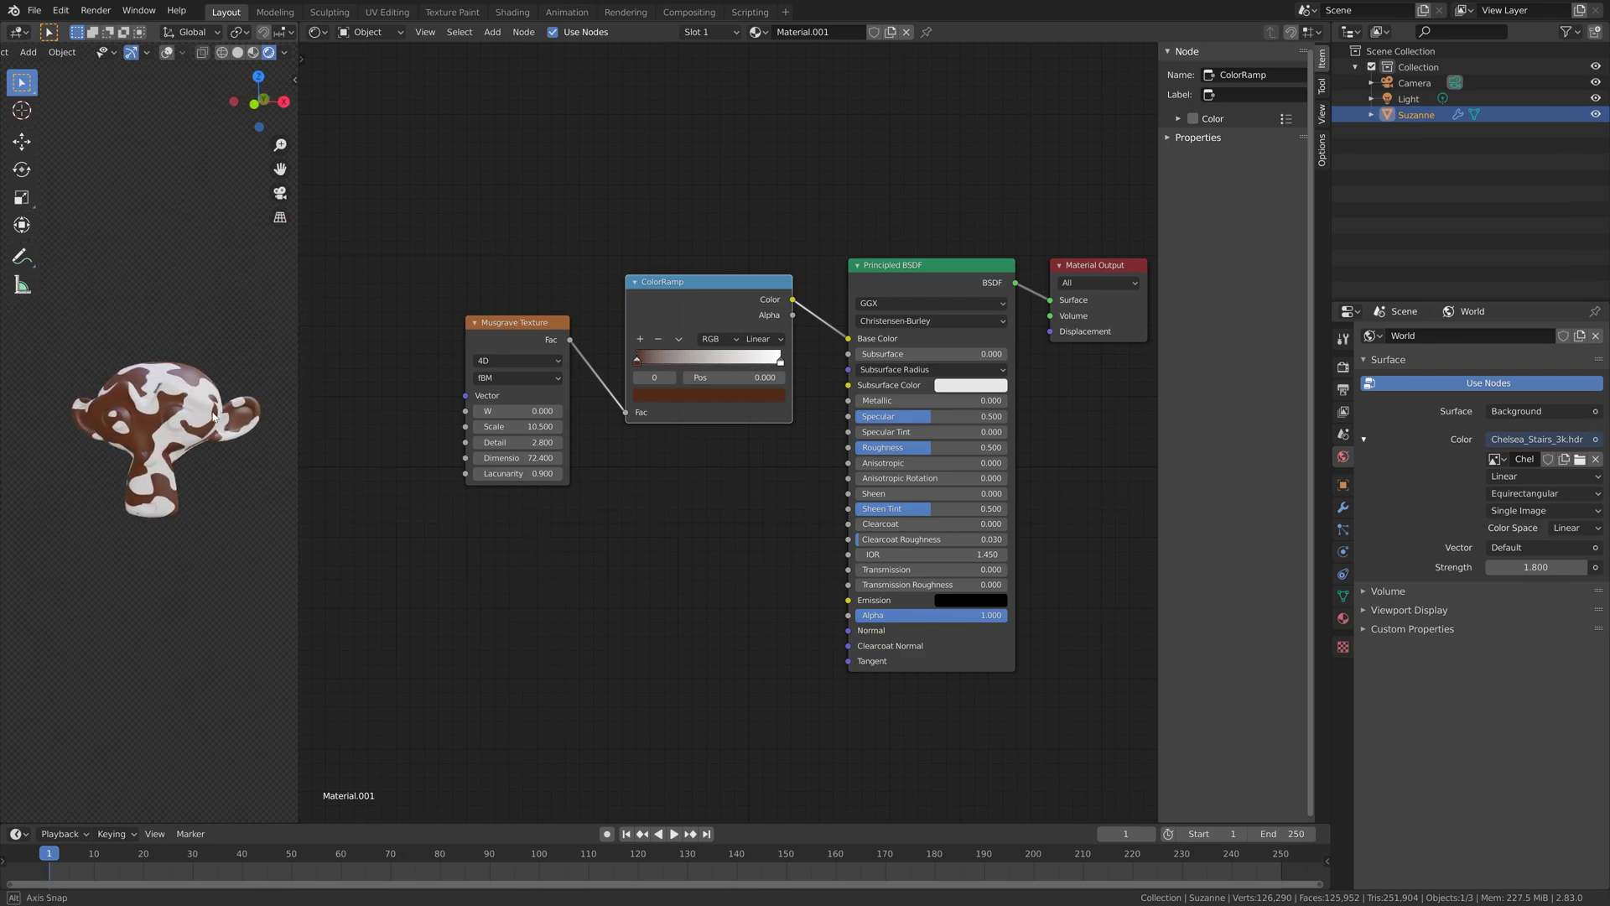
mouse_move(212, 417)
middle_down()
mouse_move(240, 406)
mouse_move(196, 406)
middle_up()
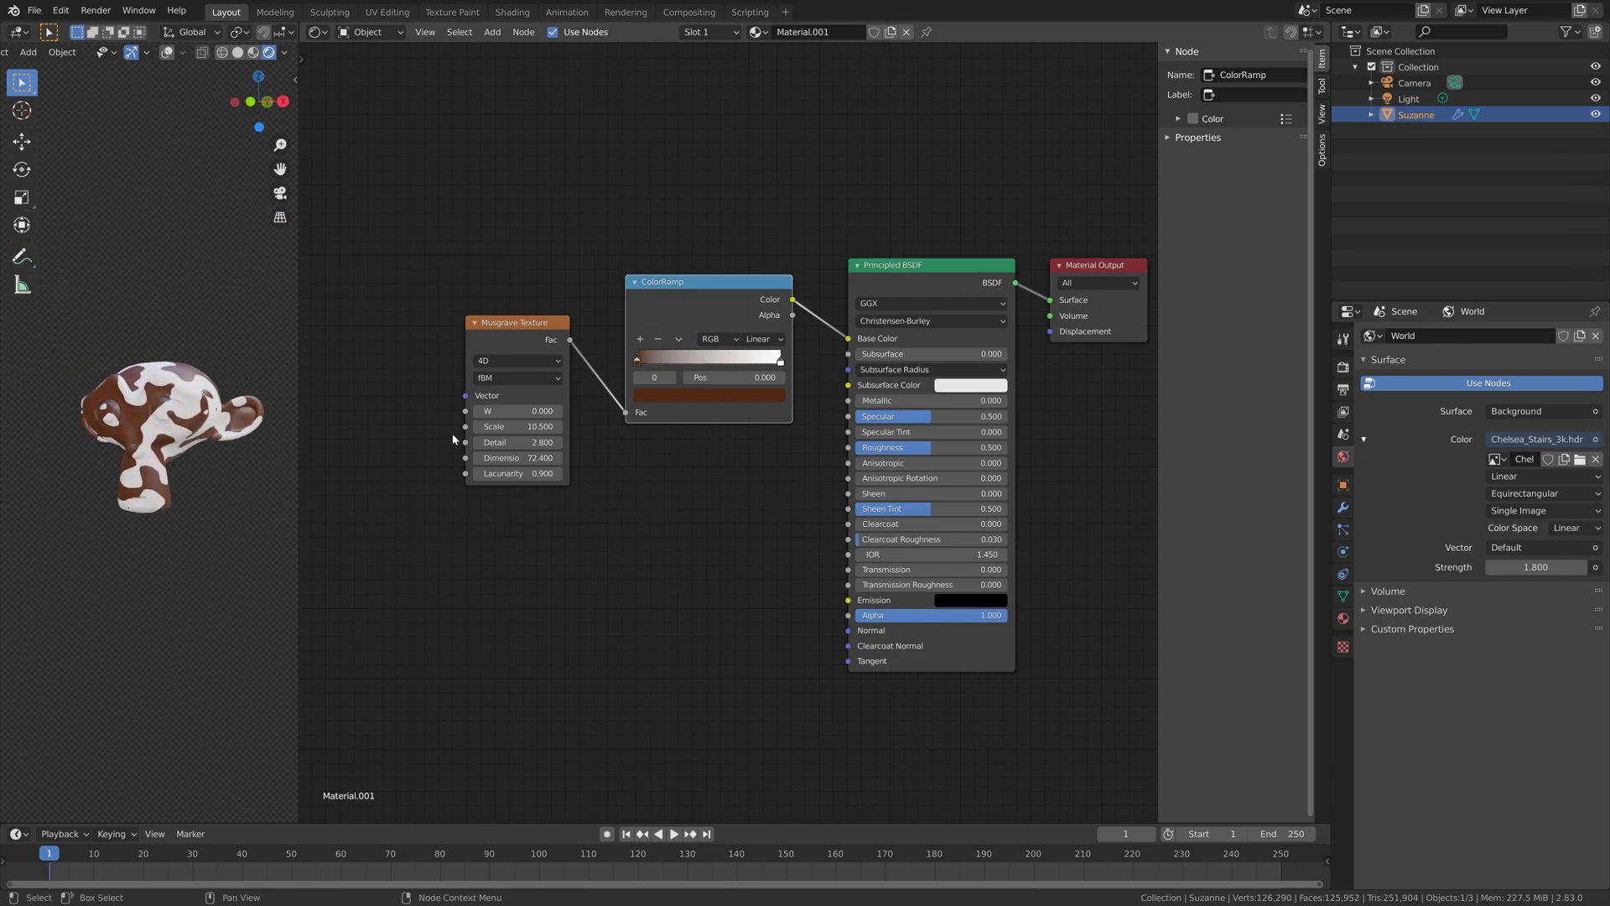
Step: Try a W value of 0.4 on the Musgrave Texture and return it to 0
click(559, 413)
click(559, 413)
click(559, 412)
click(560, 412)
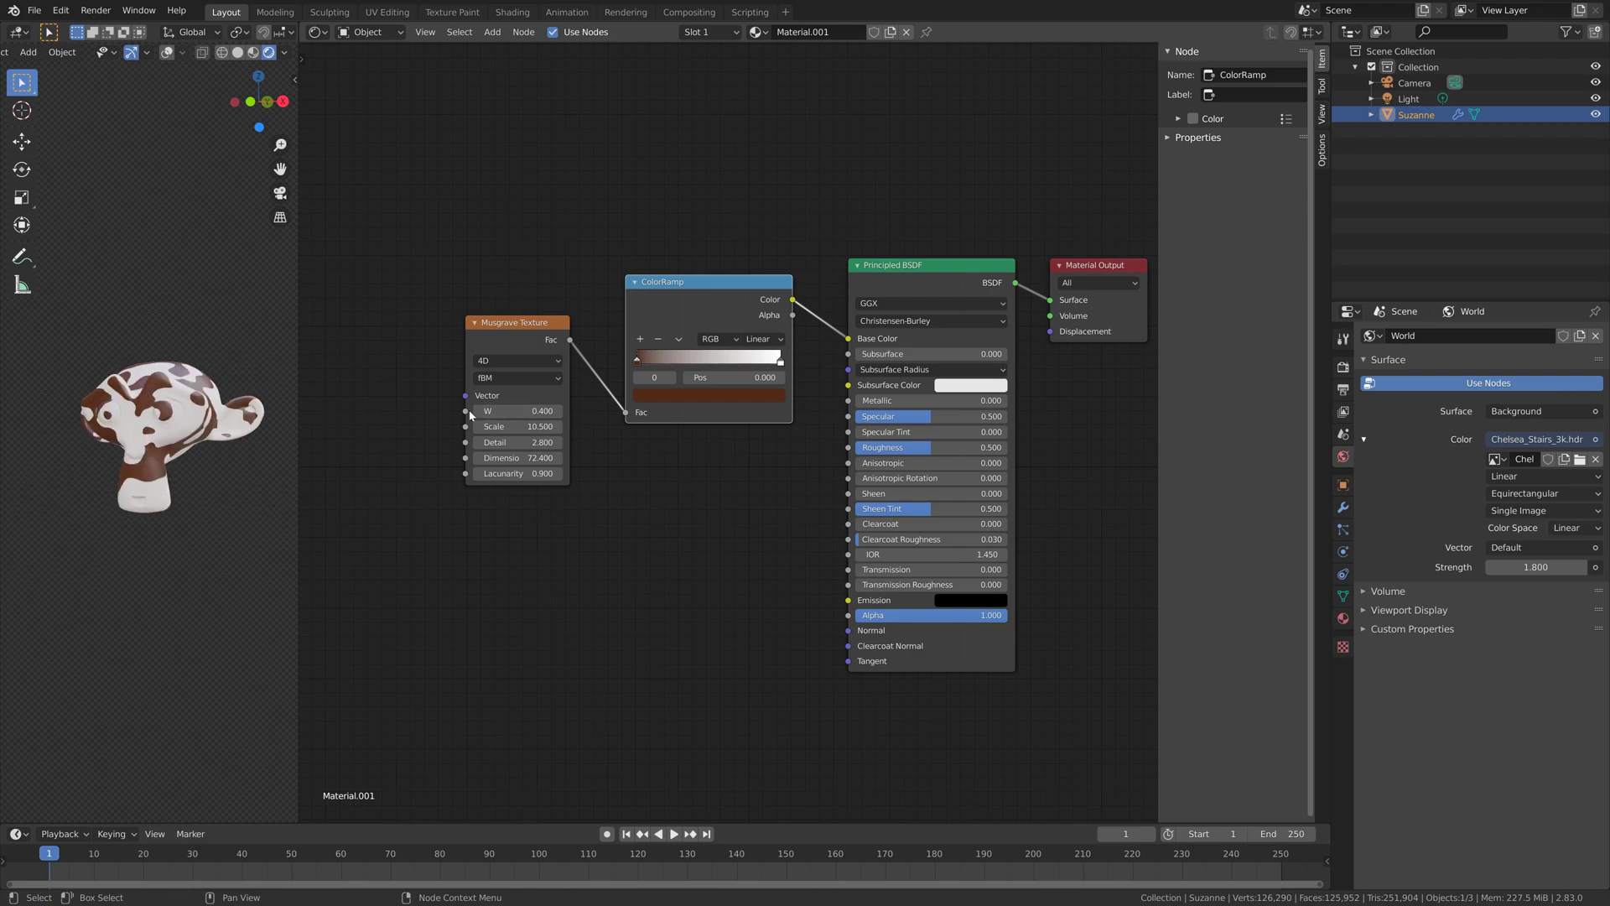
middle_drag(243, 409, 193, 446)
scroll(195, 407, up, 2)
click(478, 411)
click(478, 411)
click(478, 411)
click(478, 411)
Step: Set the Musgrave Texture's W to 0.8
click(560, 415)
click(560, 415)
click(561, 416)
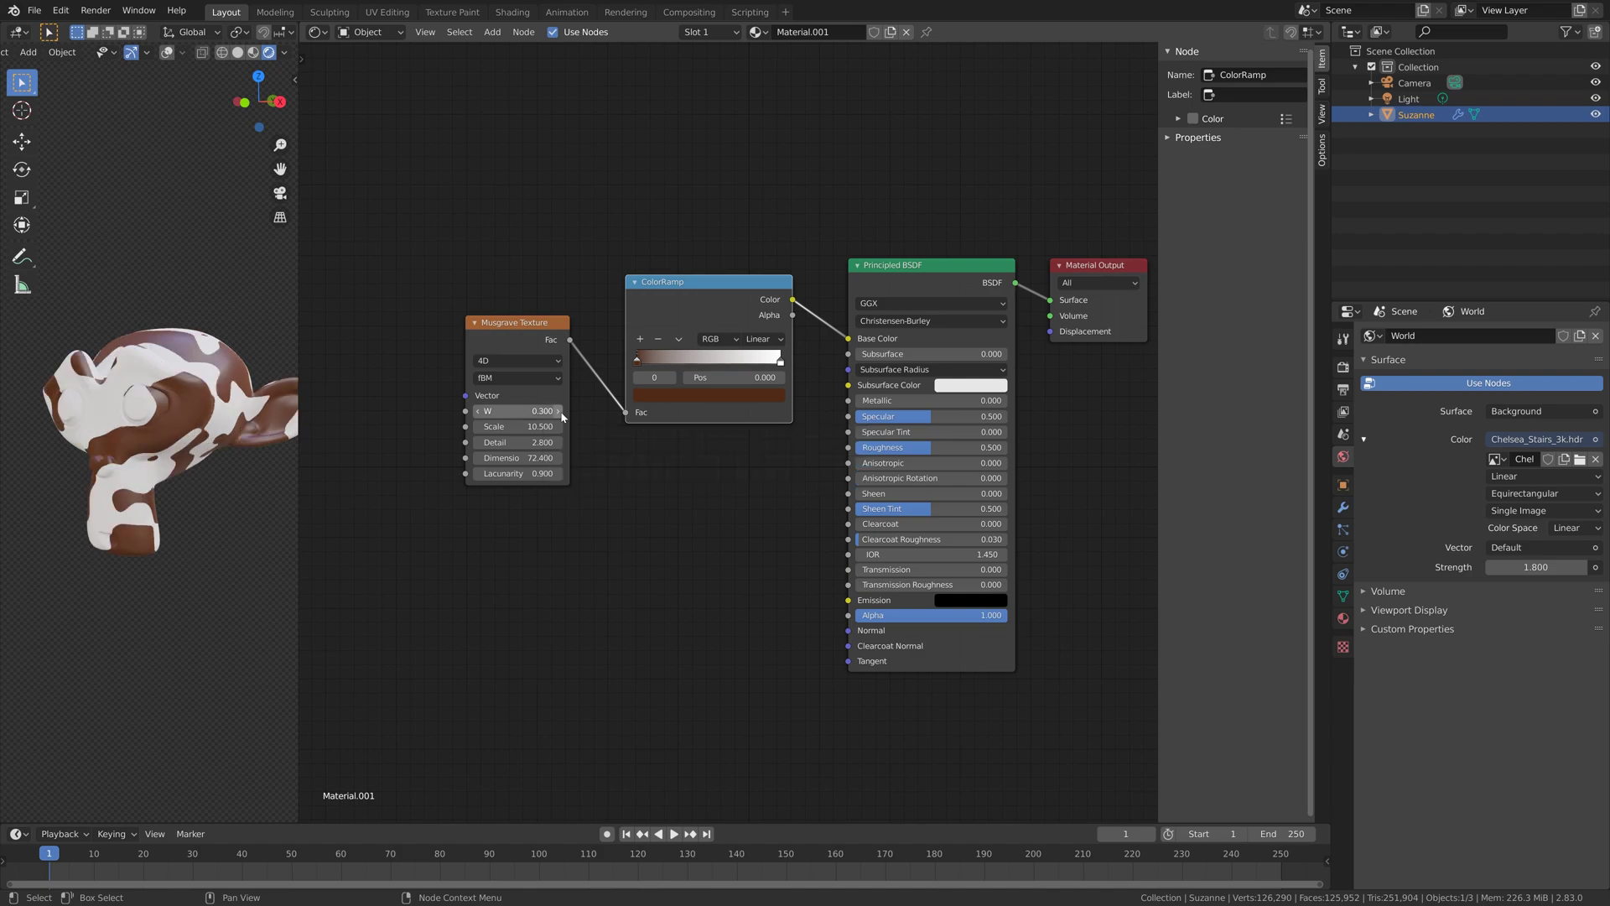
click(561, 415)
click(561, 416)
click(562, 415)
click(561, 416)
click(561, 415)
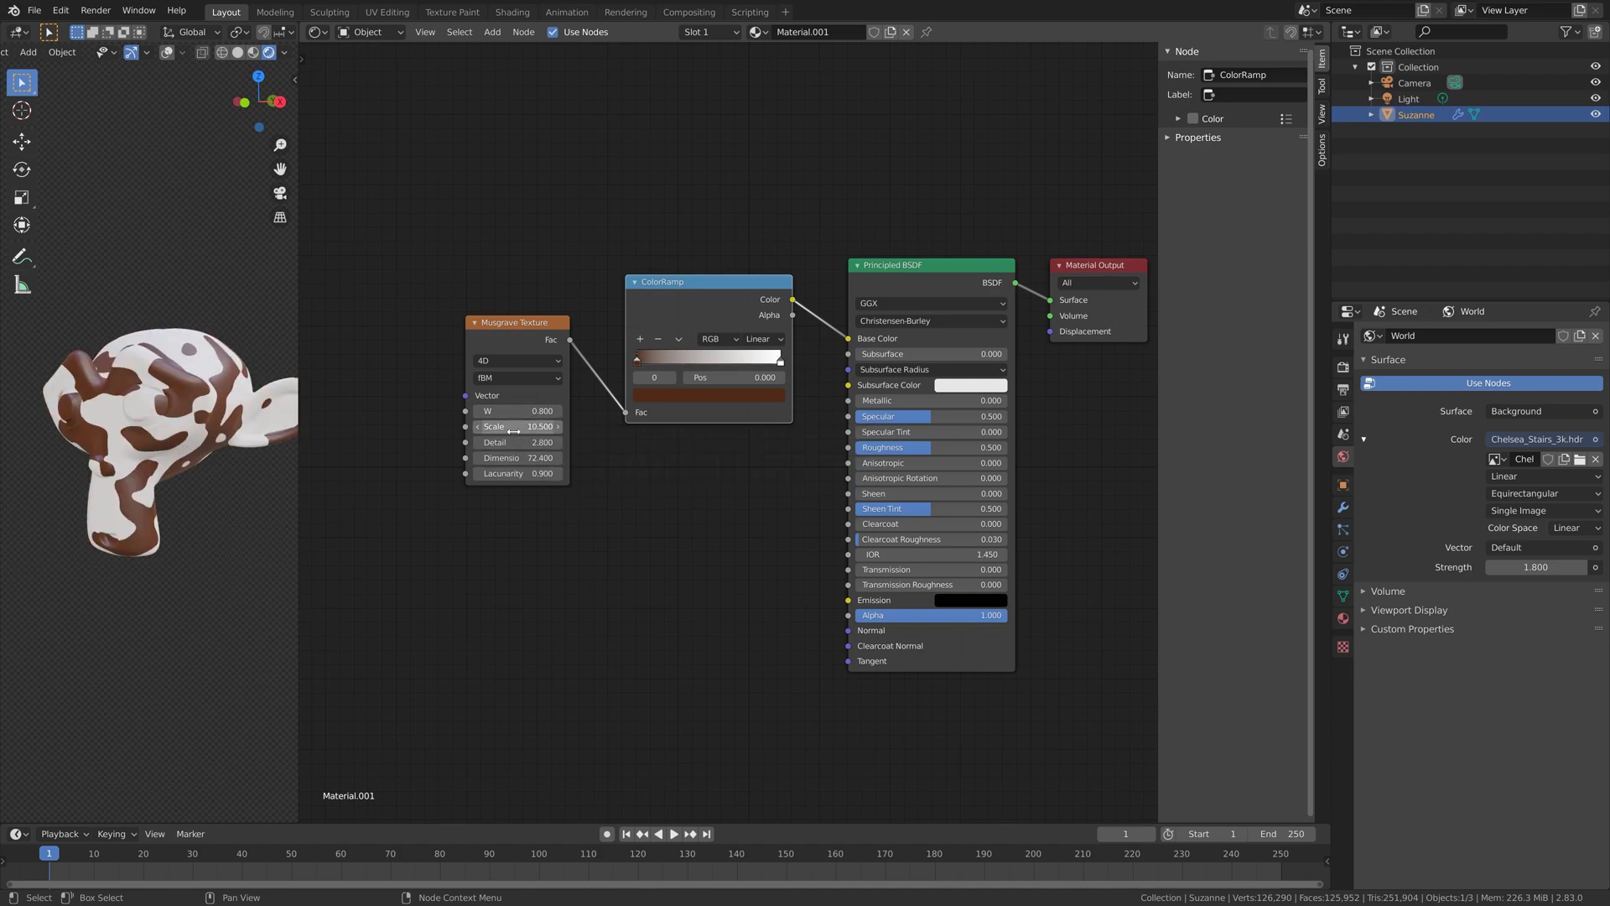
Step: Set the Musgrave Texture's scale to 3.7, detail to 3.7, dimension to 19.8 and lacunarity to 0.9
drag(513, 431, 499, 474)
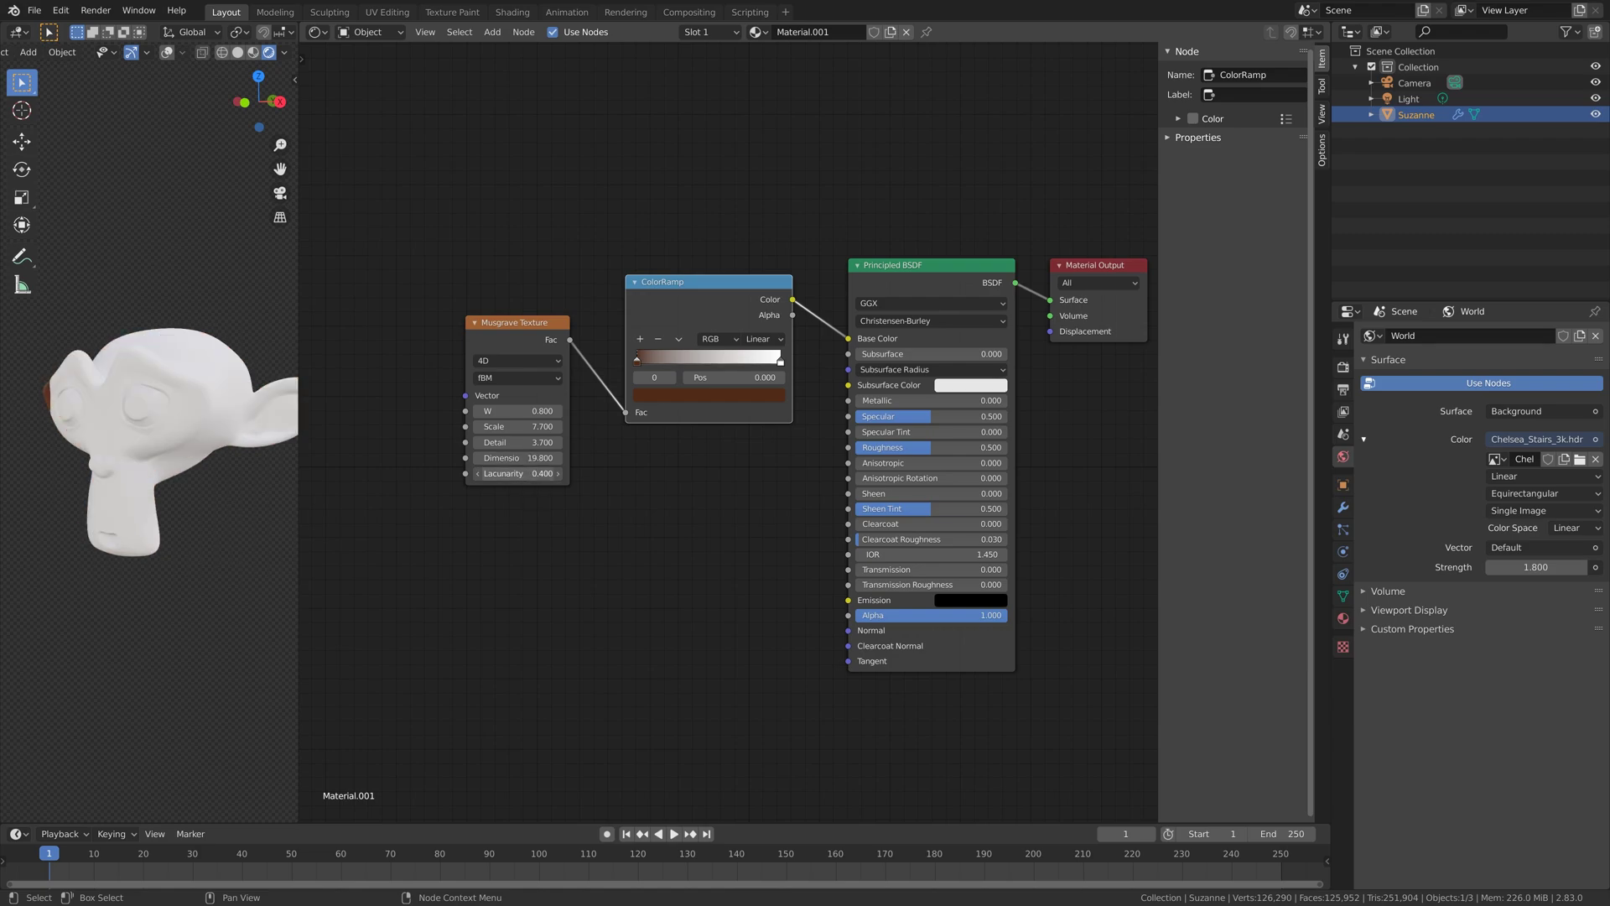
click(557, 475)
click(557, 475)
click(556, 475)
click(557, 475)
click(557, 475)
click(557, 474)
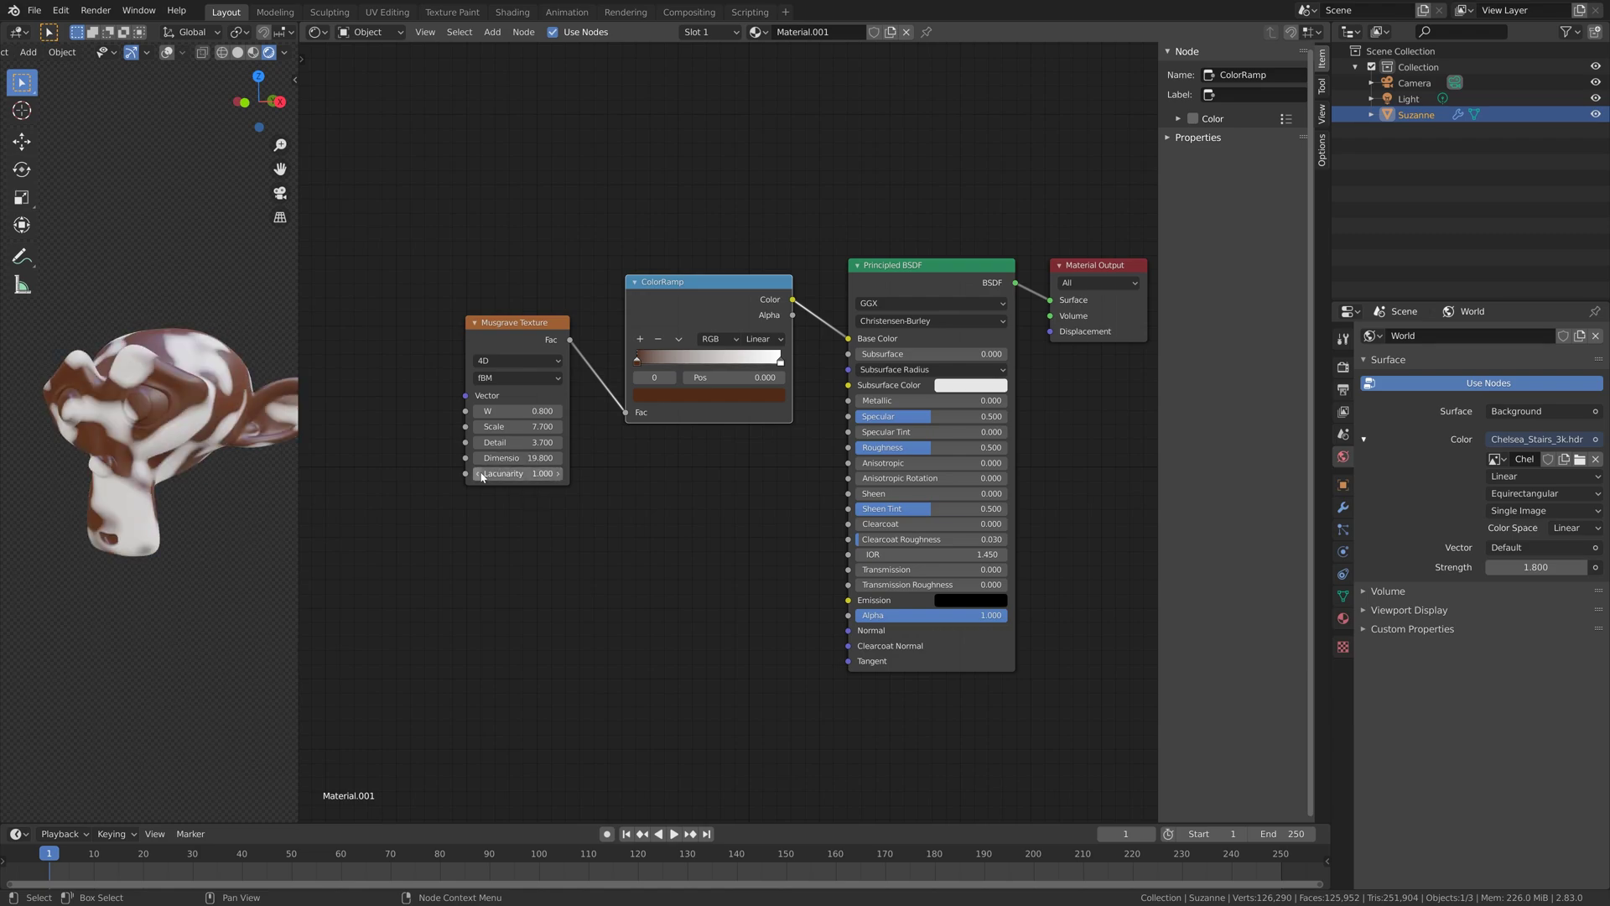
click(478, 475)
middle_drag(288, 475, 277, 428)
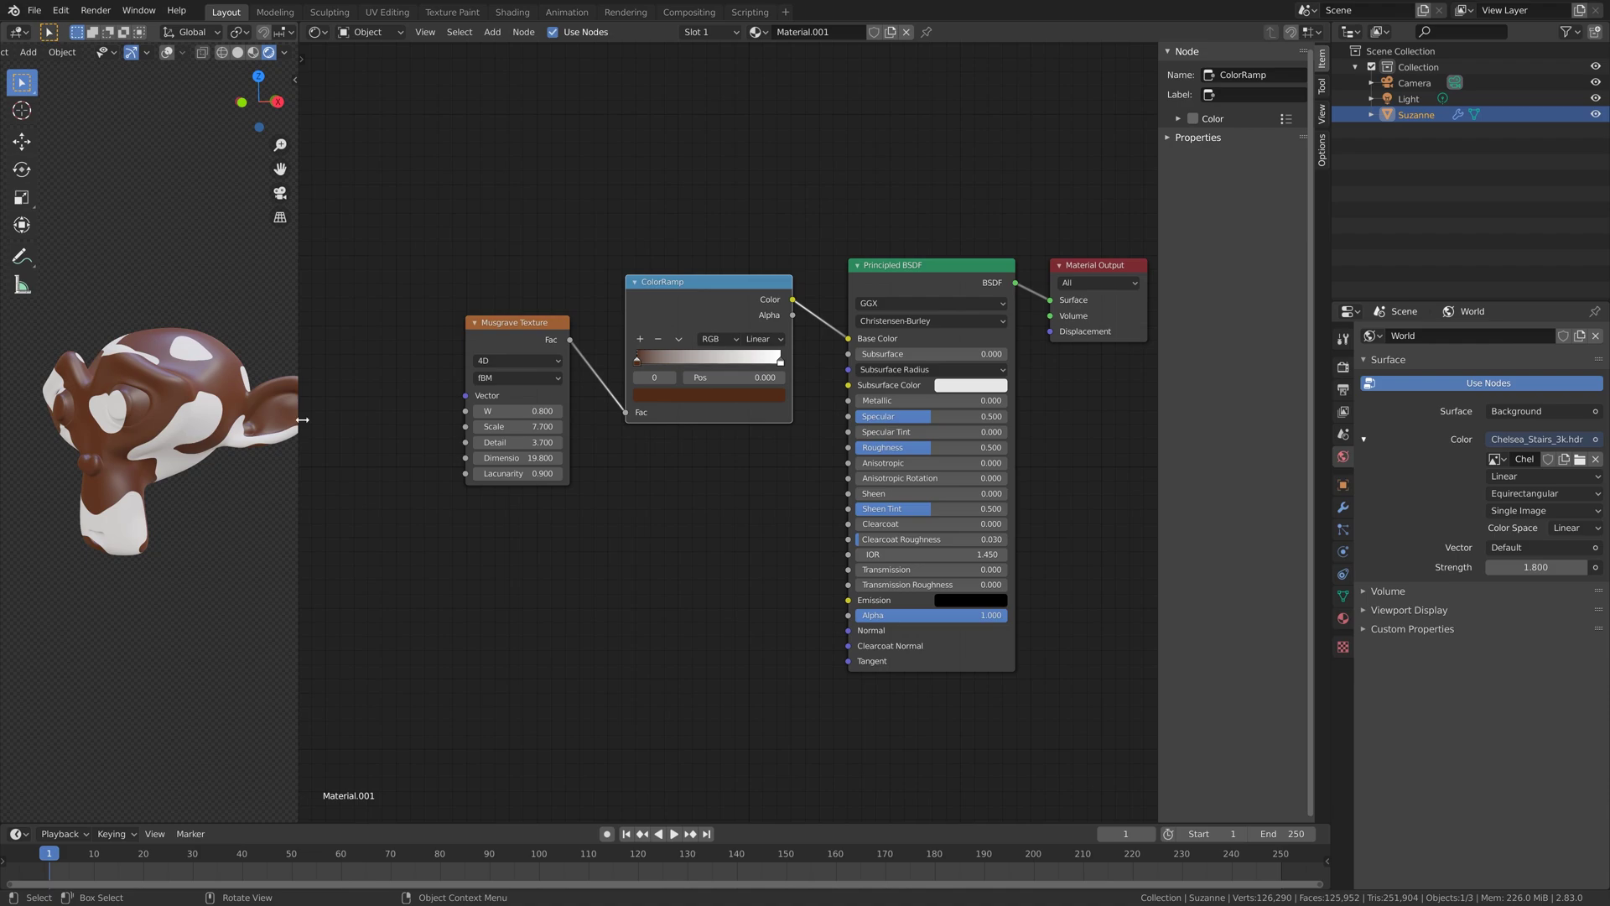
Step: Raise the Musgrave Texture's W to 4.3 to shift the patch pattern on the monkey
click(558, 414)
click(557, 414)
click(558, 414)
click(558, 414)
click(558, 414)
click(558, 413)
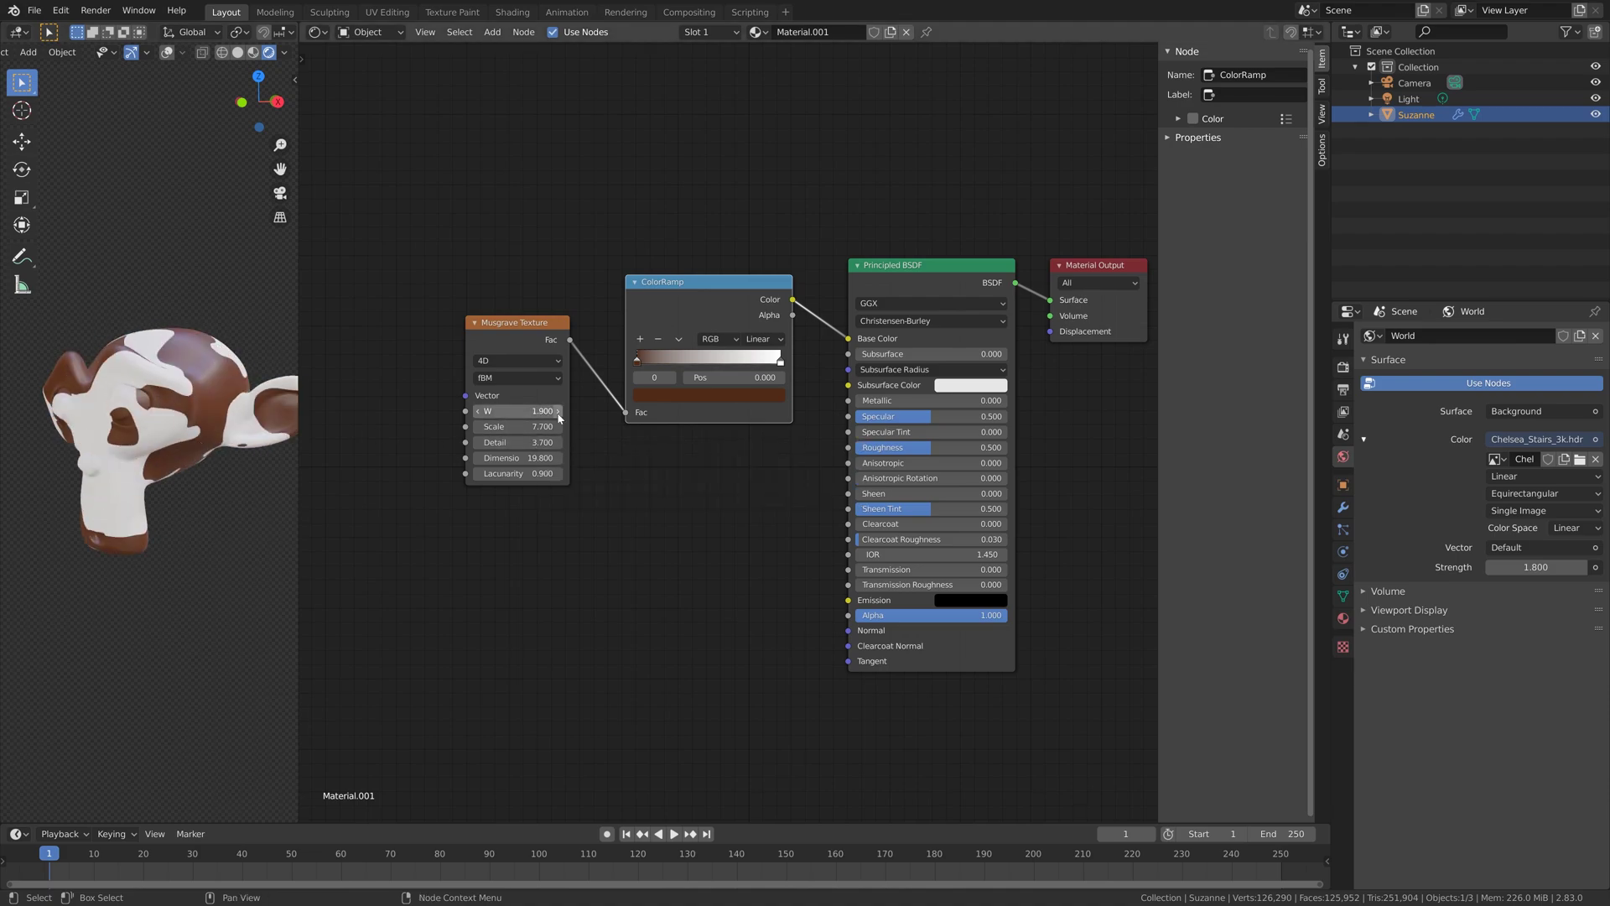
click(558, 413)
click(558, 414)
drag(558, 417, 559, 415)
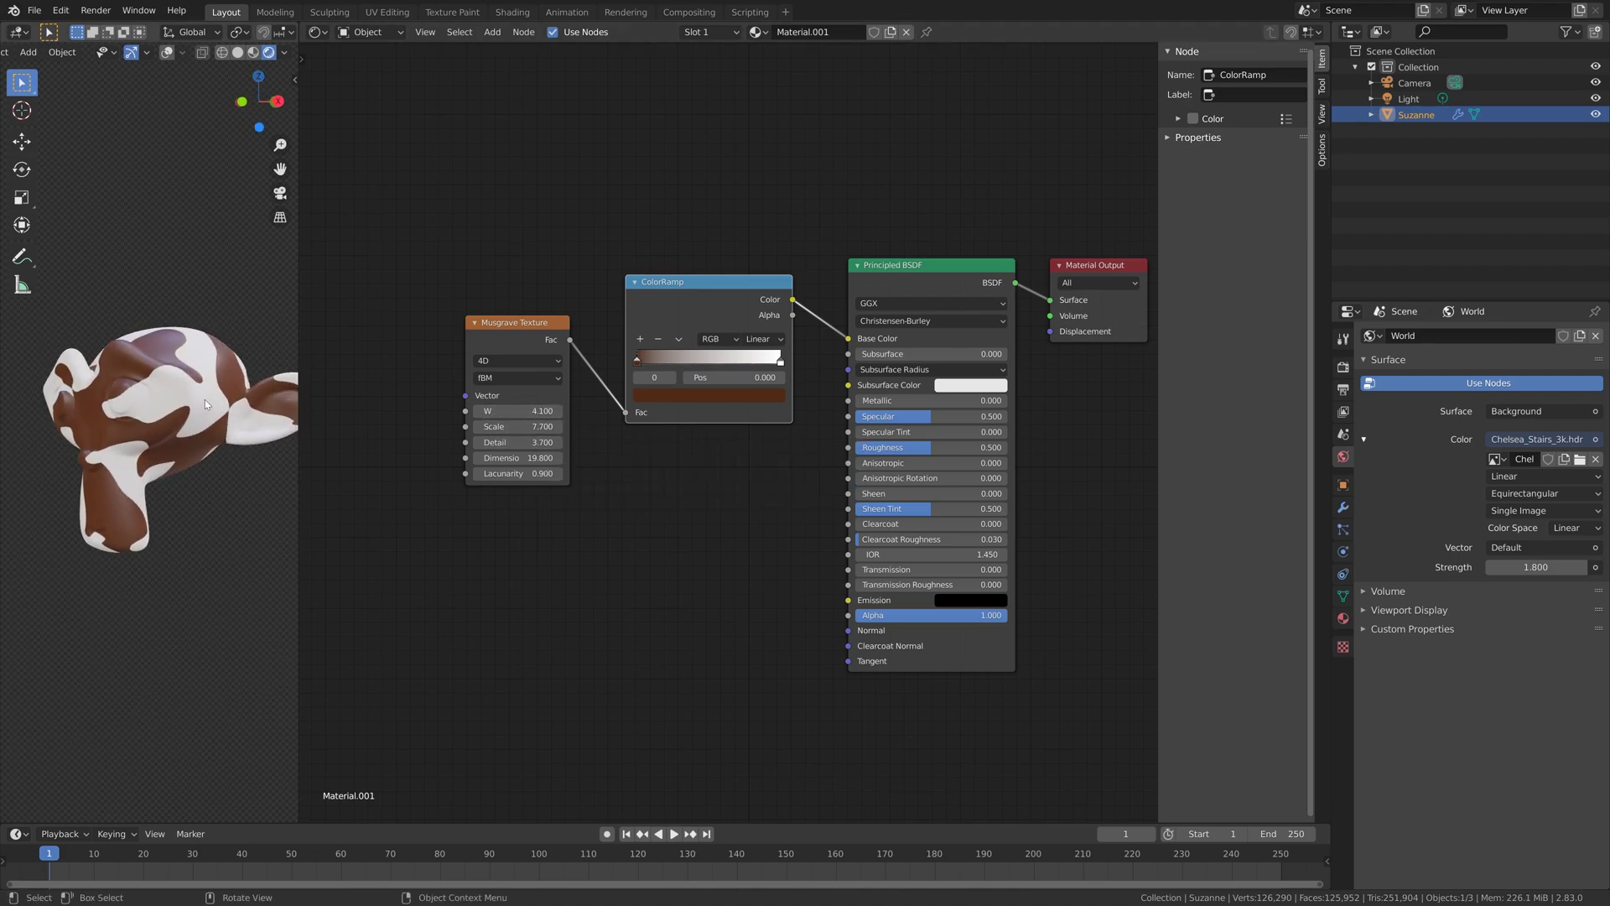
middle_drag(204, 399, 242, 395)
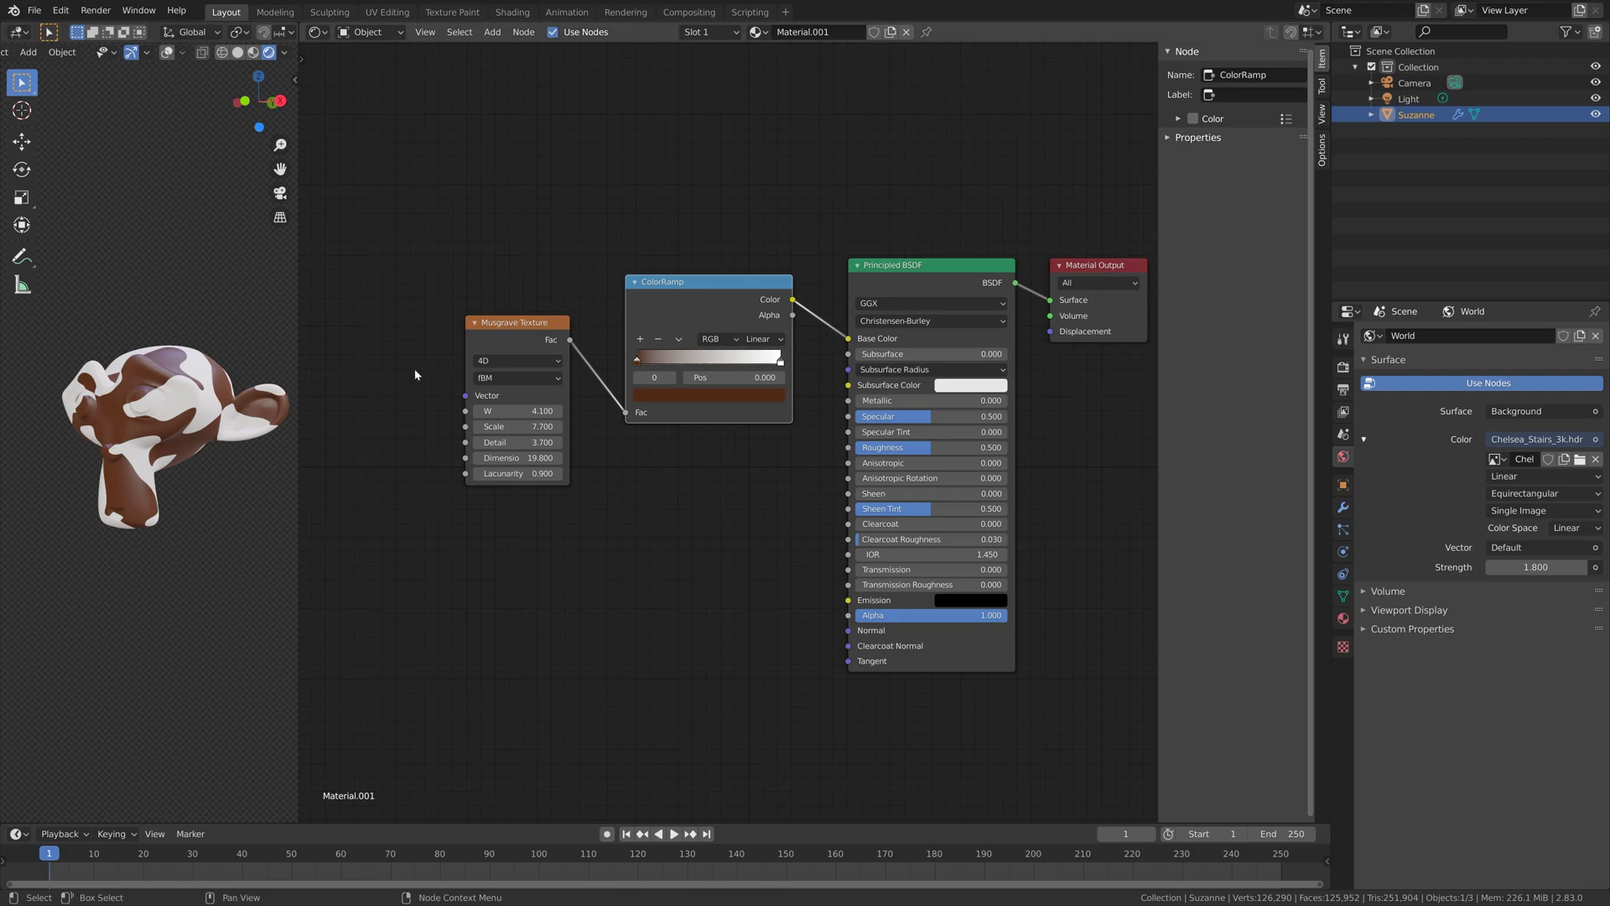
drag(559, 411, 478, 416)
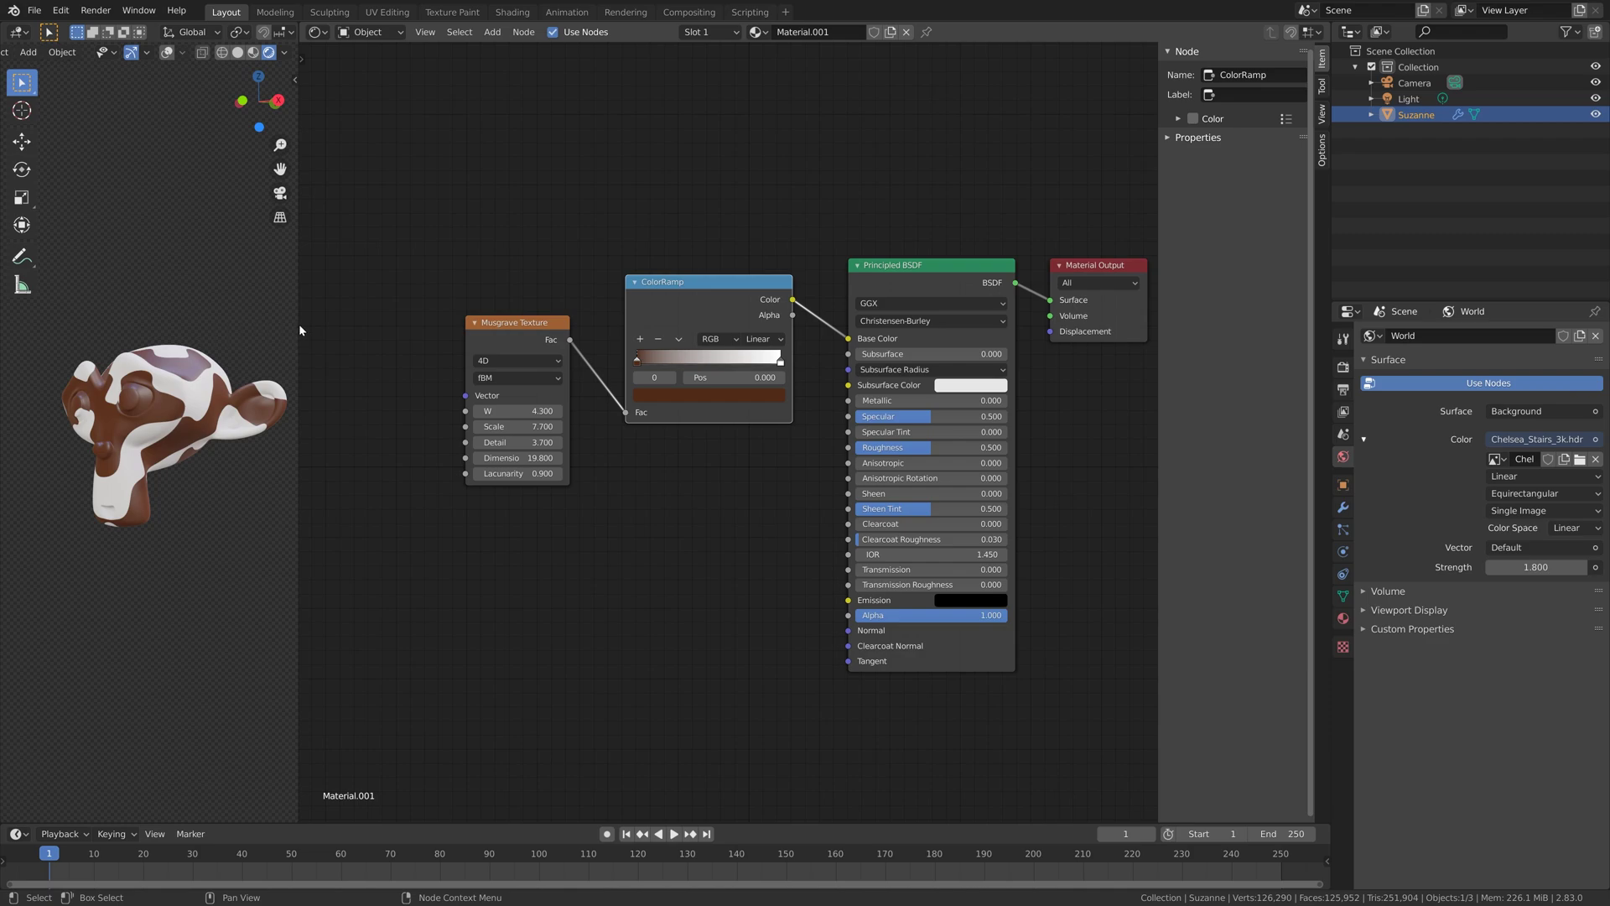
Step: Move the Musgrave Texture and ColorRamp nodes away from the Principled BSDF and add a Bump node in the gap
middle_drag(366, 366, 324, 365)
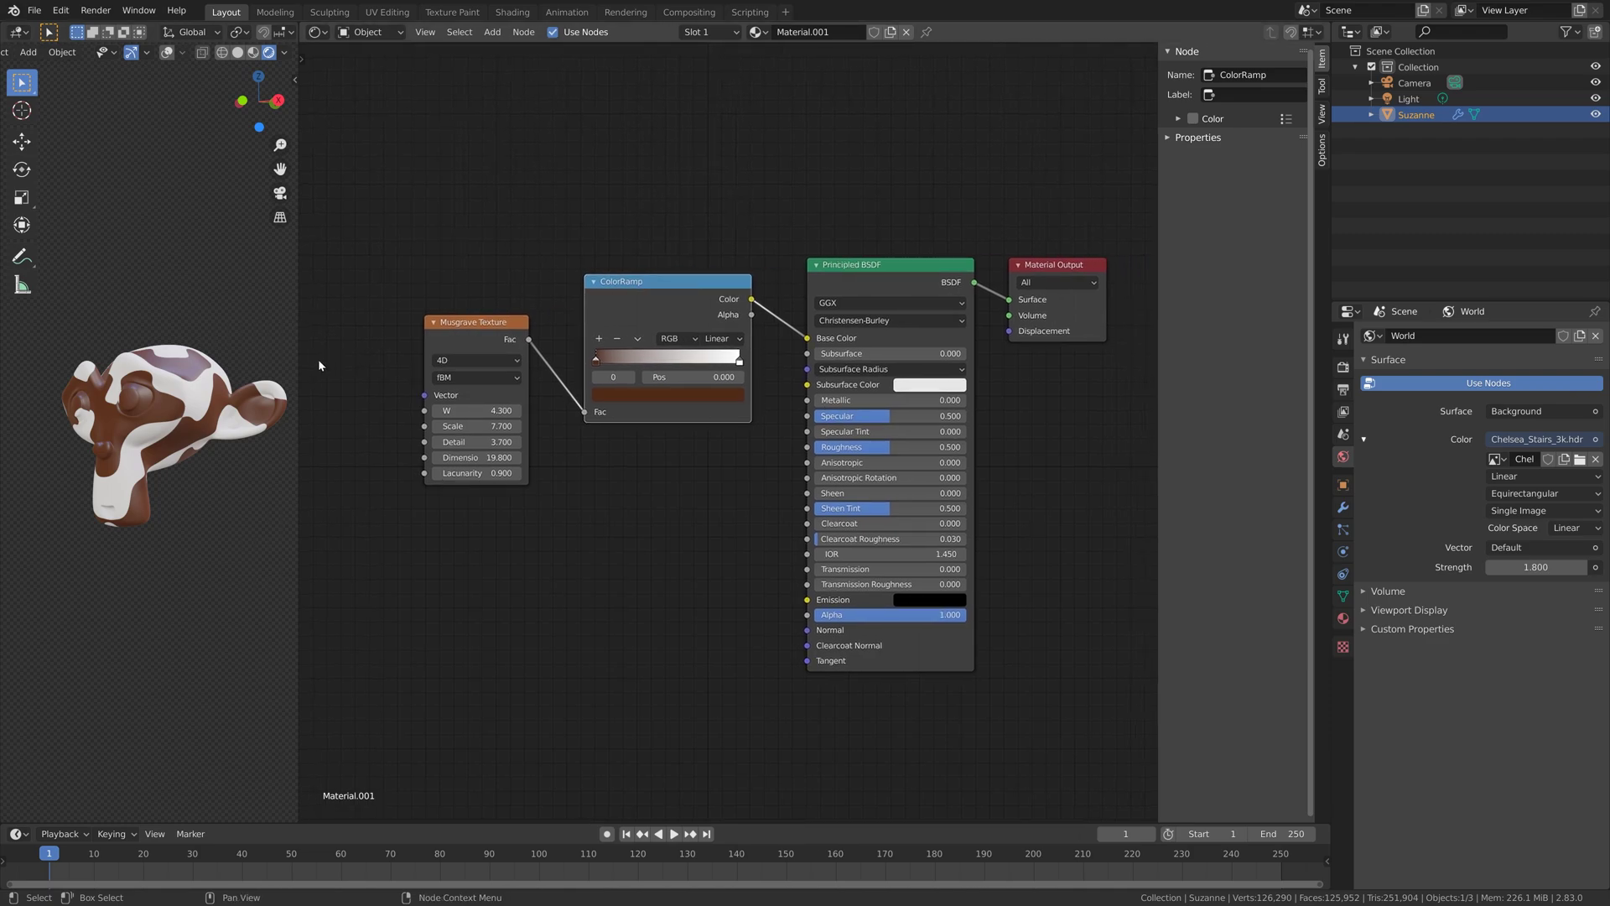
drag(367, 546, 746, 241)
drag(663, 317, 550, 293)
key(shift+a)
click(612, 406)
text(b)
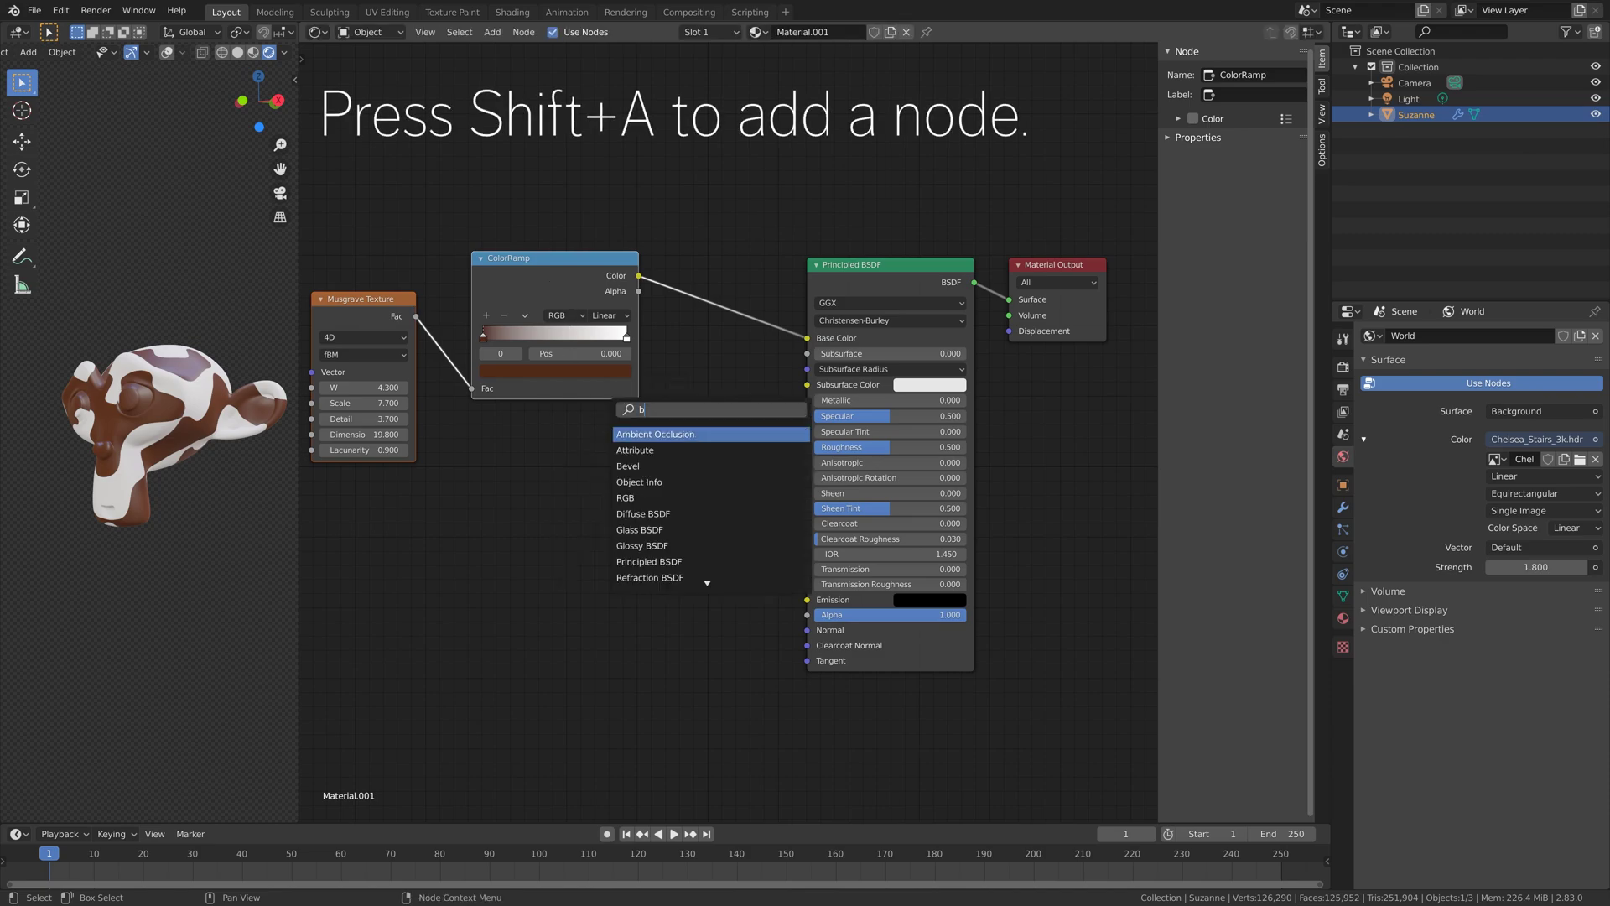
text(ump)
key(Return)
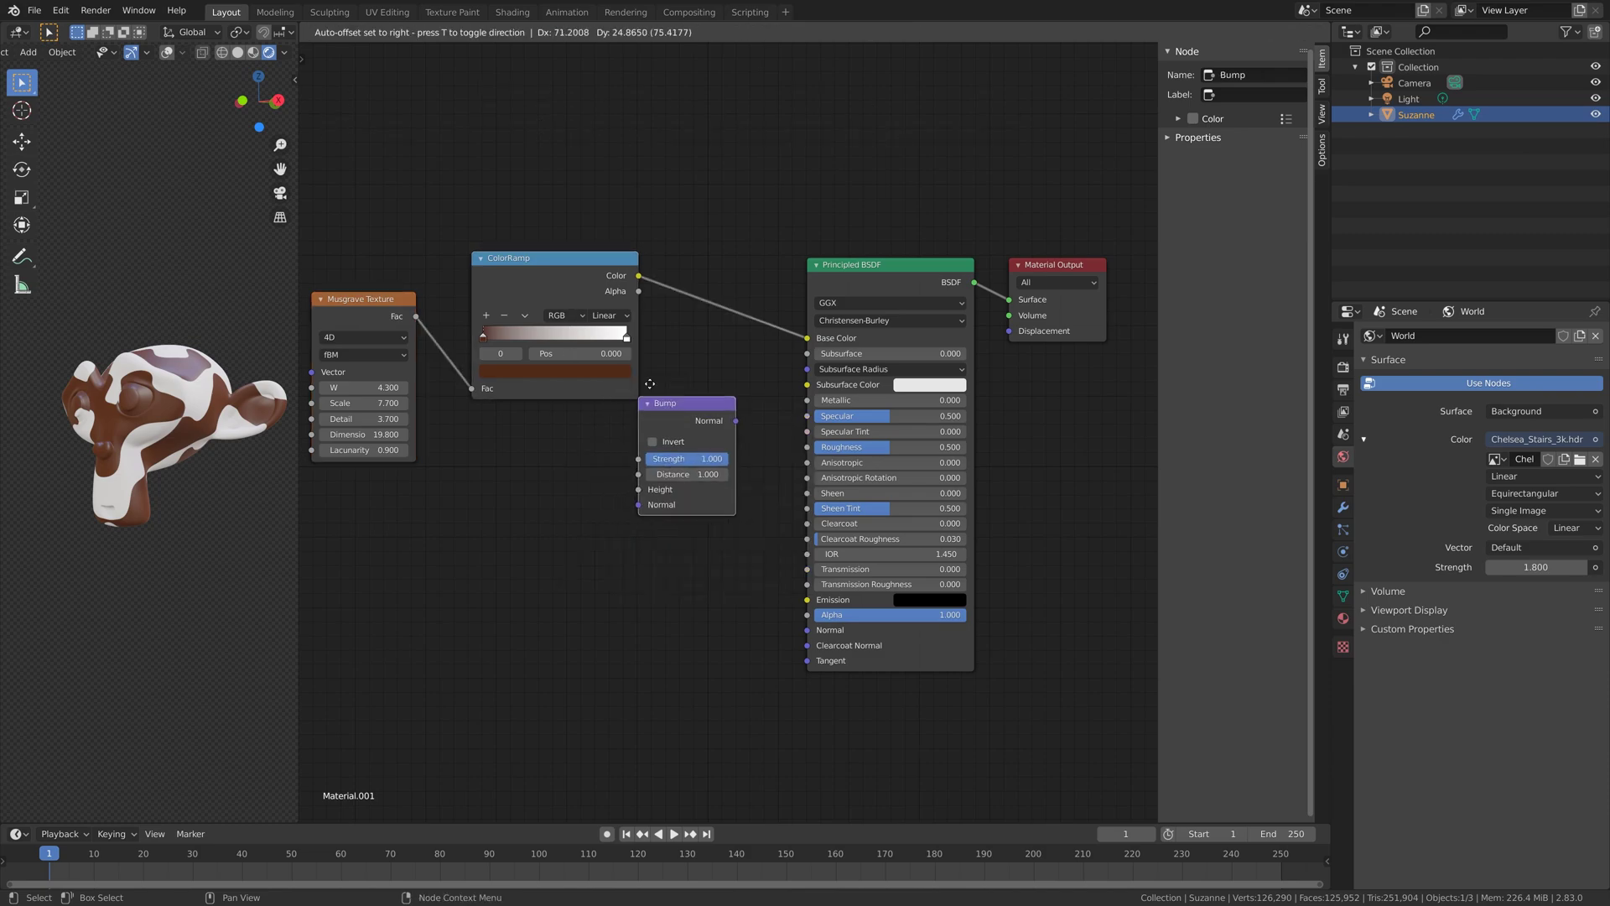
click(661, 419)
Step: Connect the ColorRamp's Color output to the Bump Height and the Bump's Normal output to the Principled BSDF Normal
drag(639, 277, 674, 517)
drag(707, 442, 810, 546)
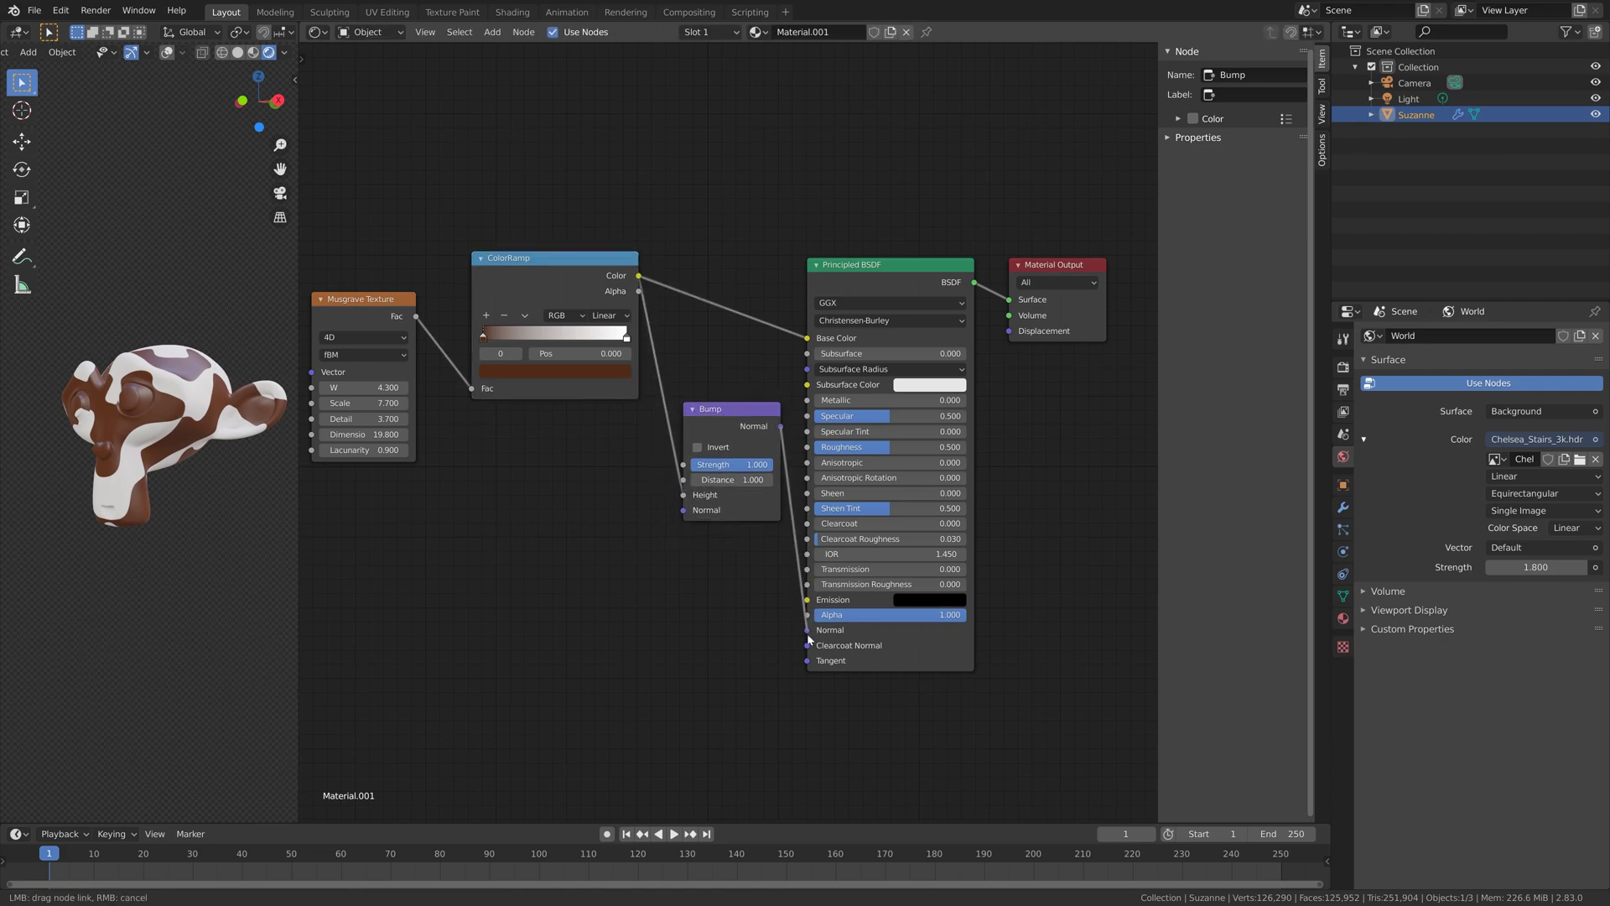
drag(808, 633, 807, 630)
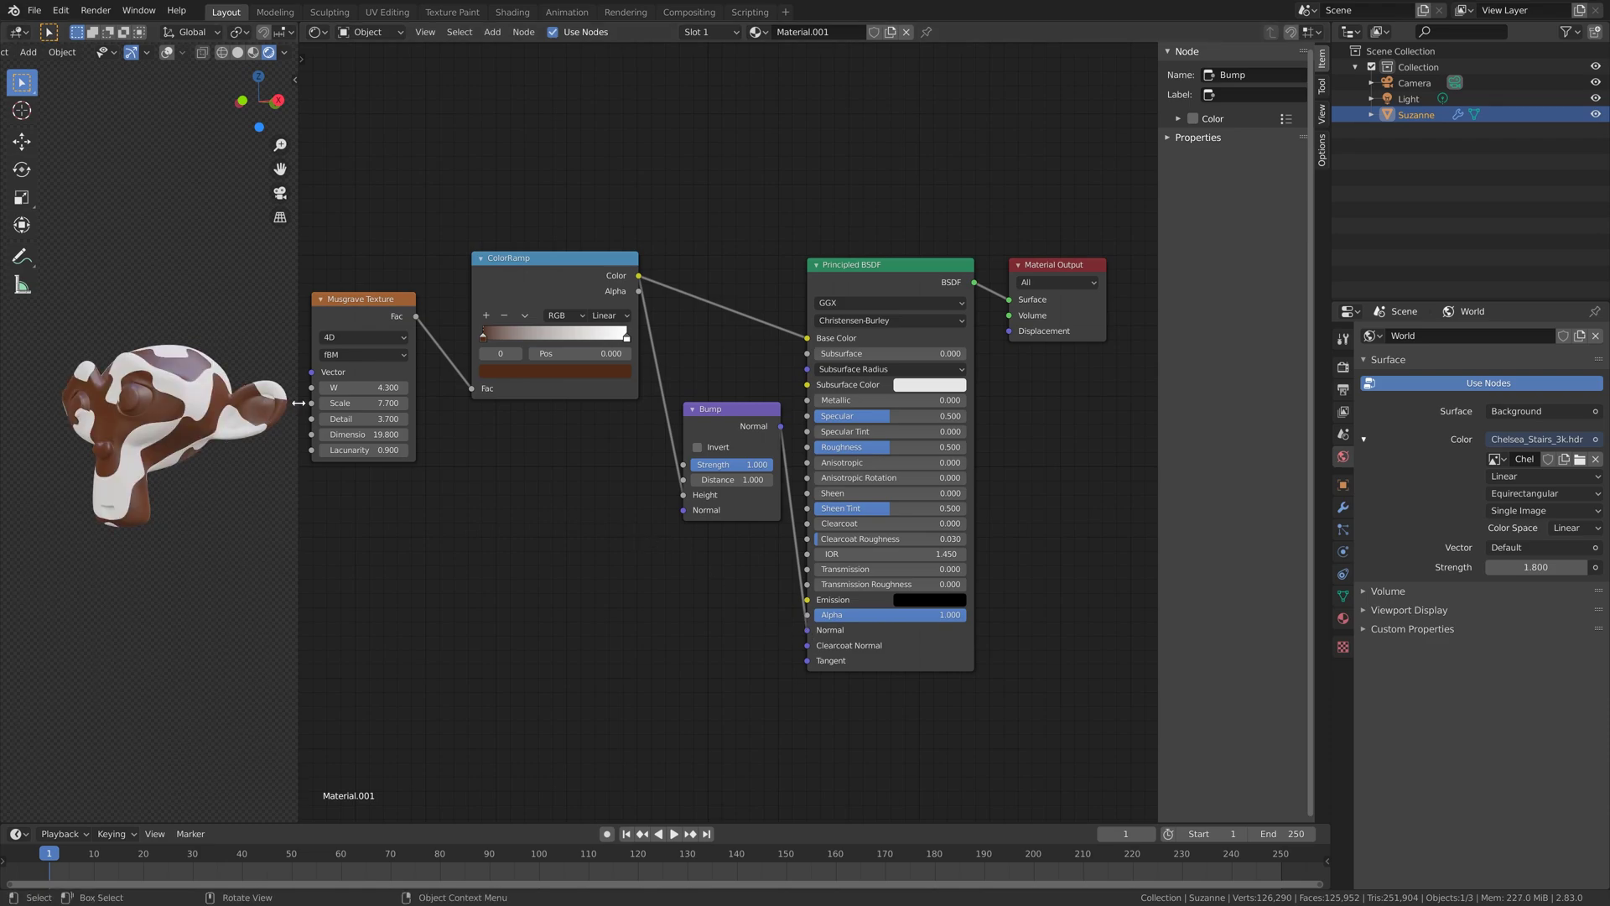
Step: Widen the 3D viewport over the node editor and align the camera to the current view of the monkey
drag(299, 453, 906, 465)
scroll(536, 483, up, 4)
scroll(537, 483, down, 3)
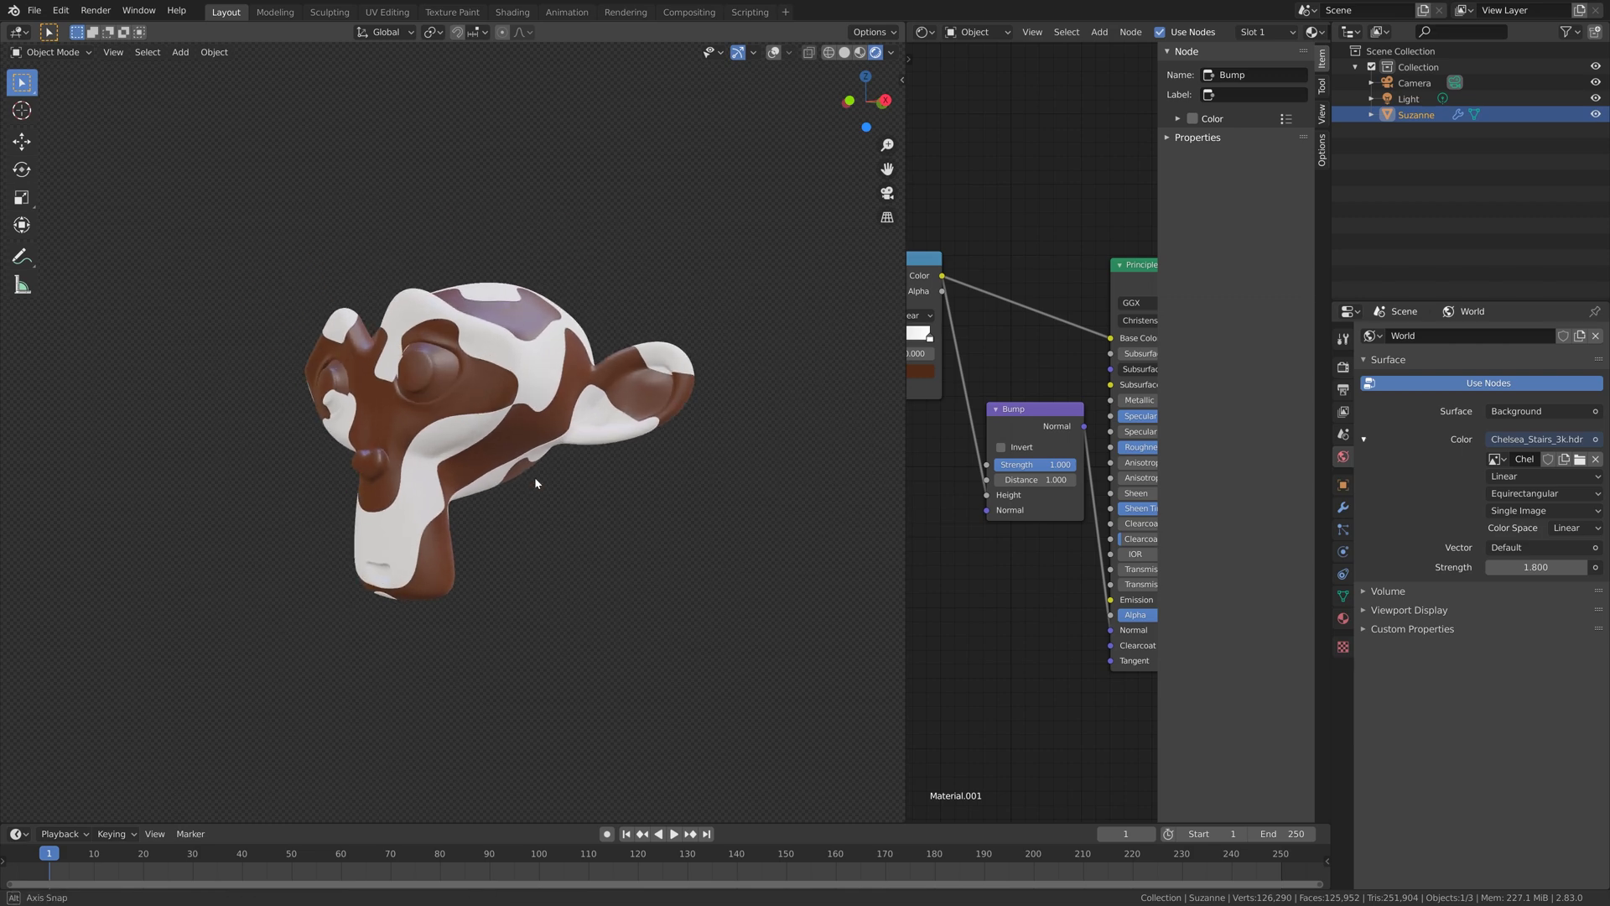
mouse_move(535, 476)
middle_down()
mouse_move(551, 480)
mouse_move(536, 480)
middle_up()
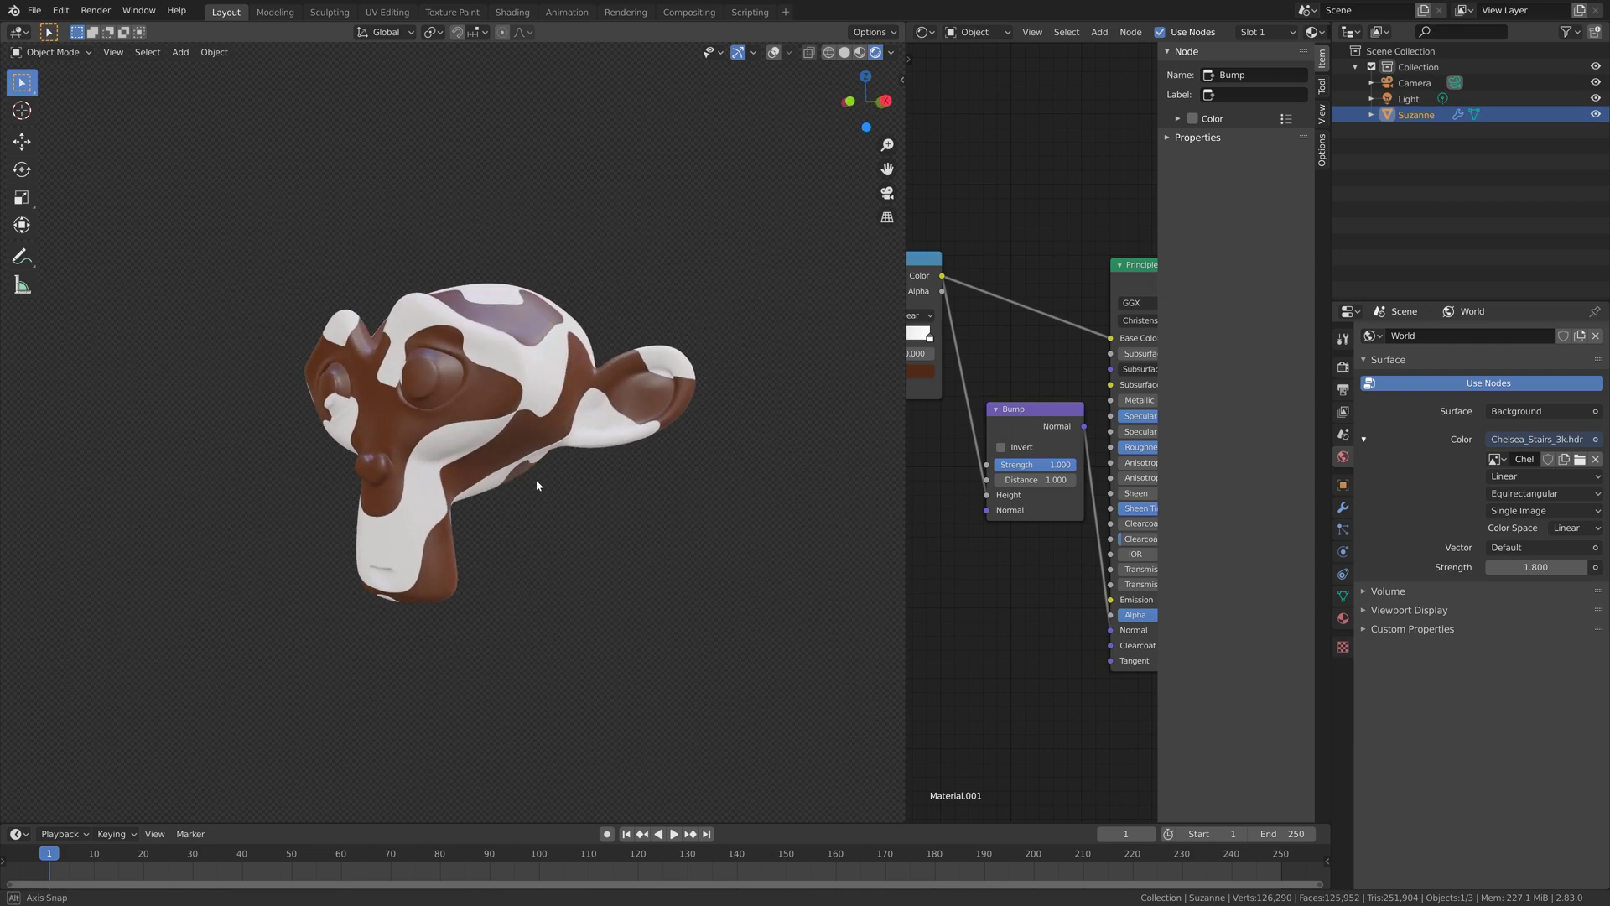
key(ctrl+alt+KP_0)
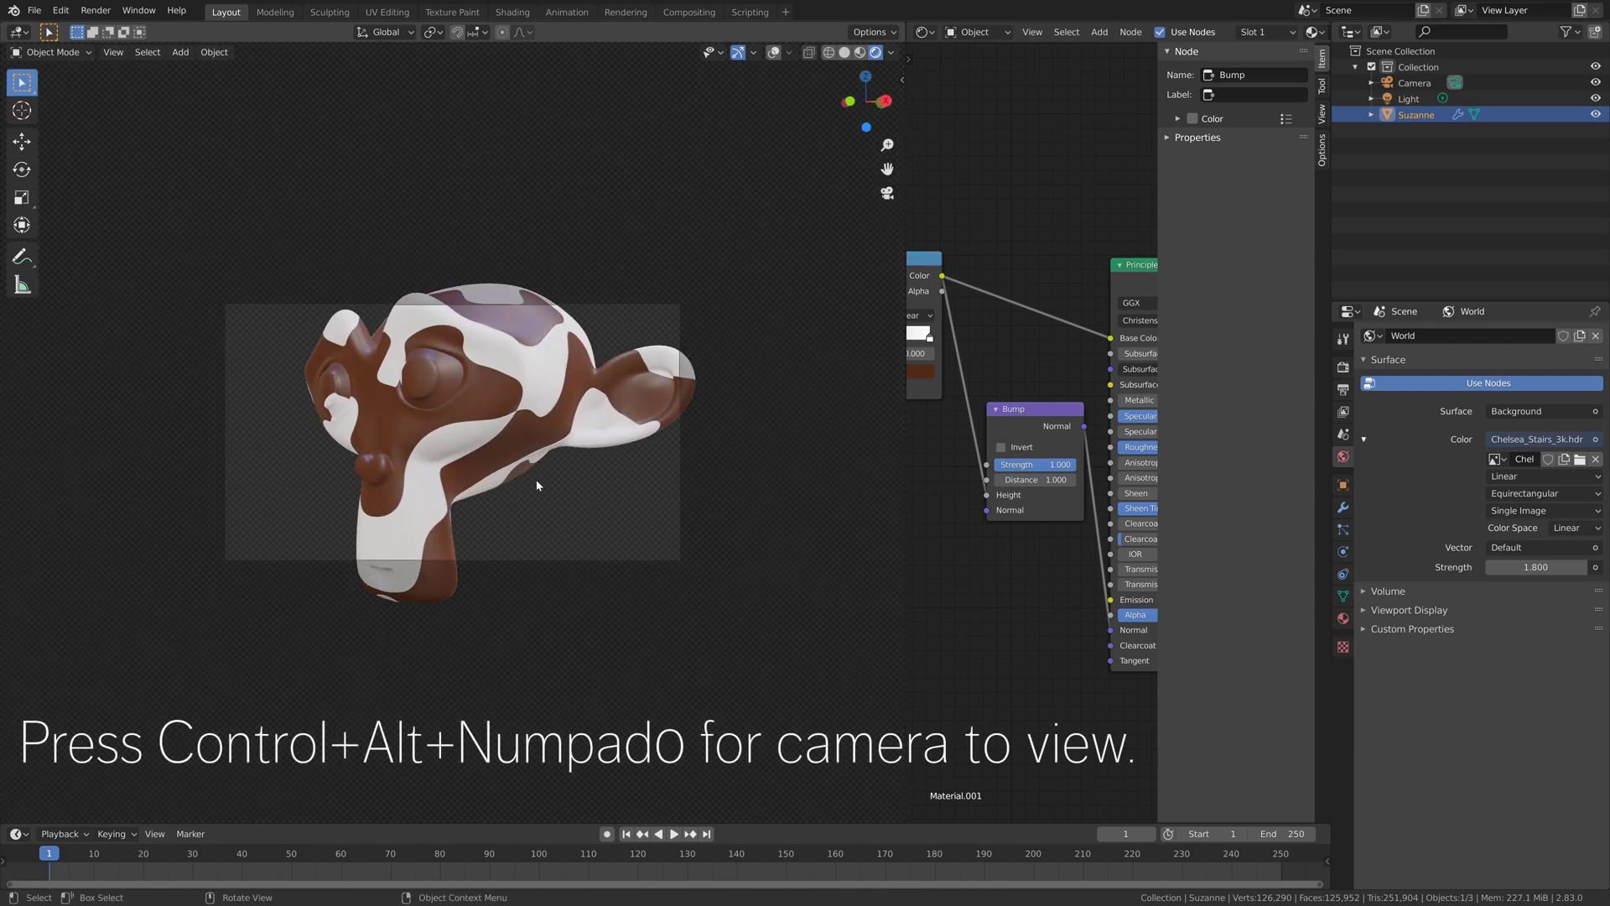
Step: Lock the camera to the view and reframe it so the monkey sits in the right half of the camera frame
key(n)
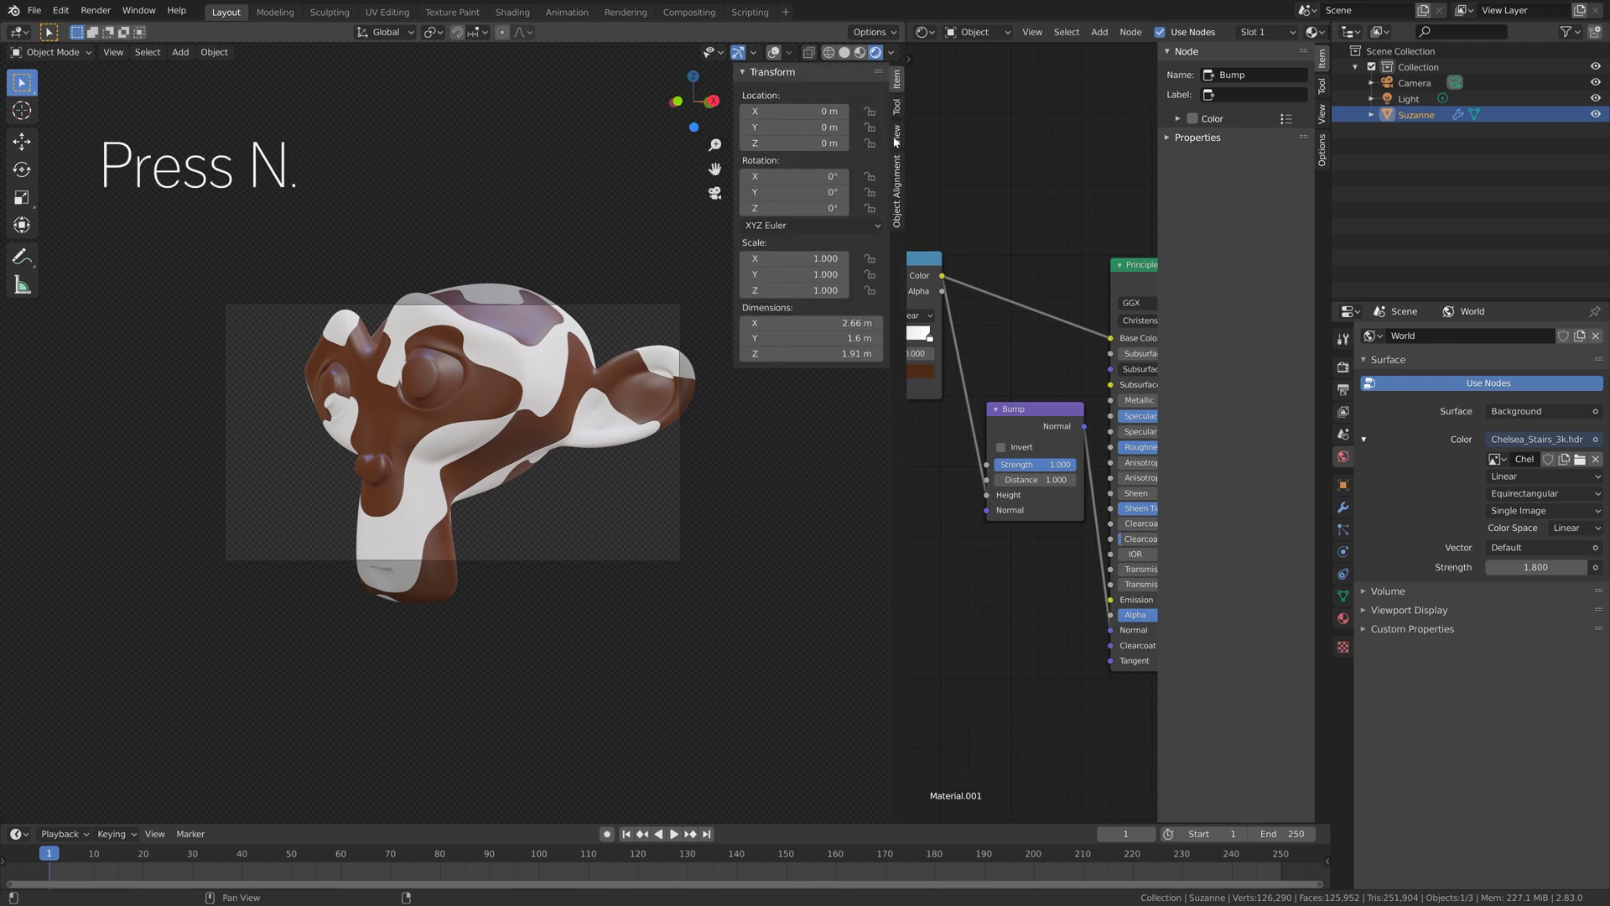
click(897, 137)
scroll(502, 471, down, 3)
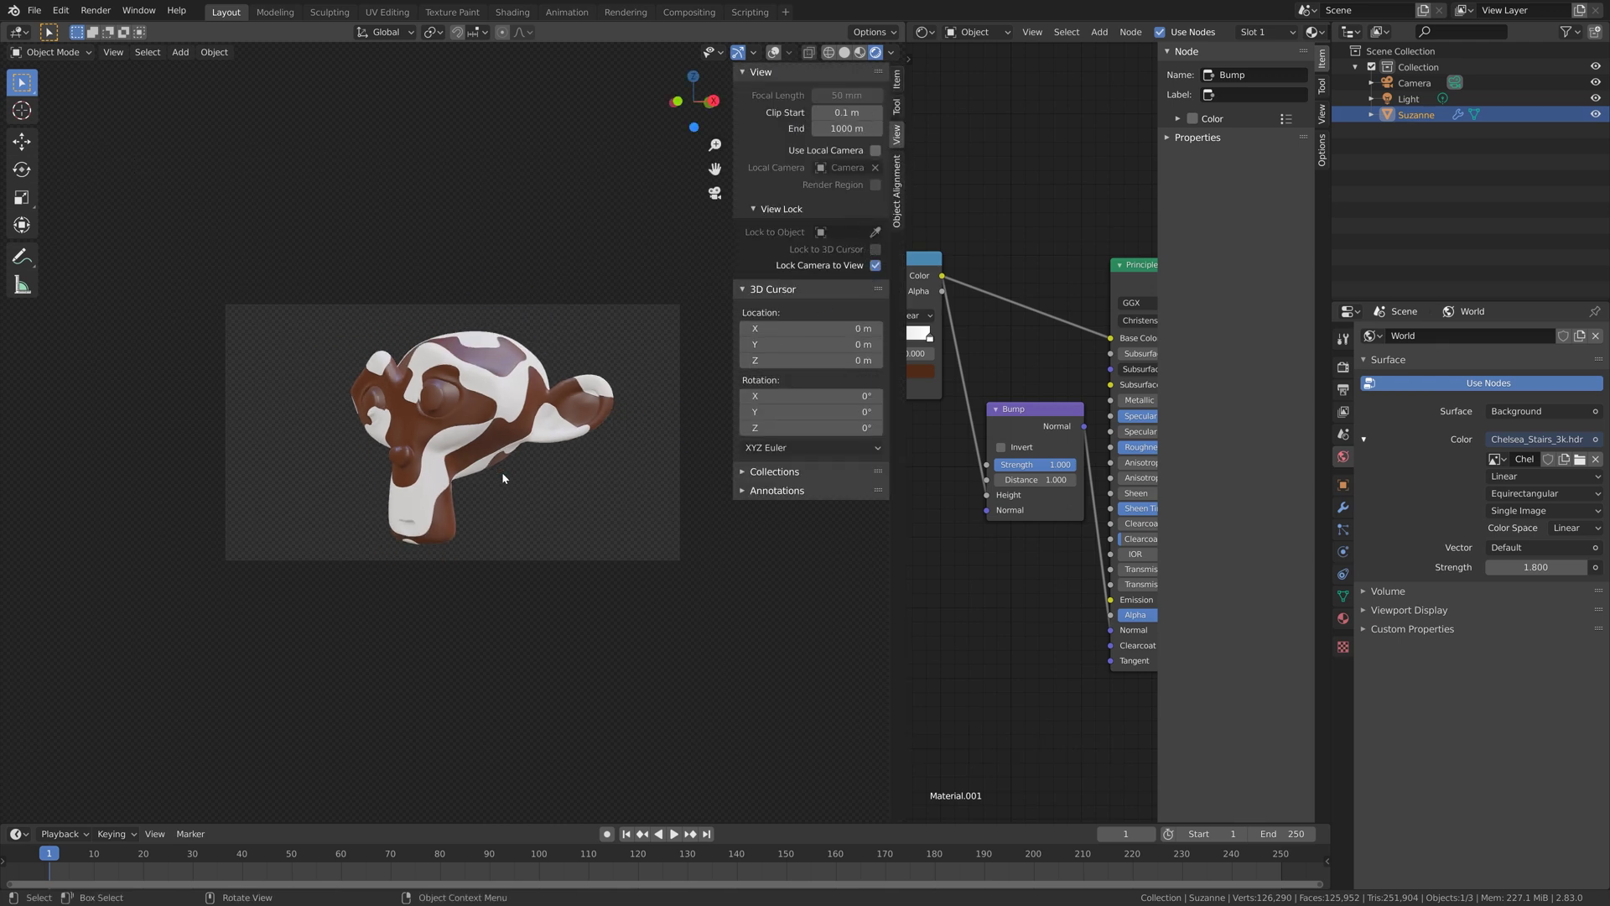
middle_drag(502, 470, 542, 467)
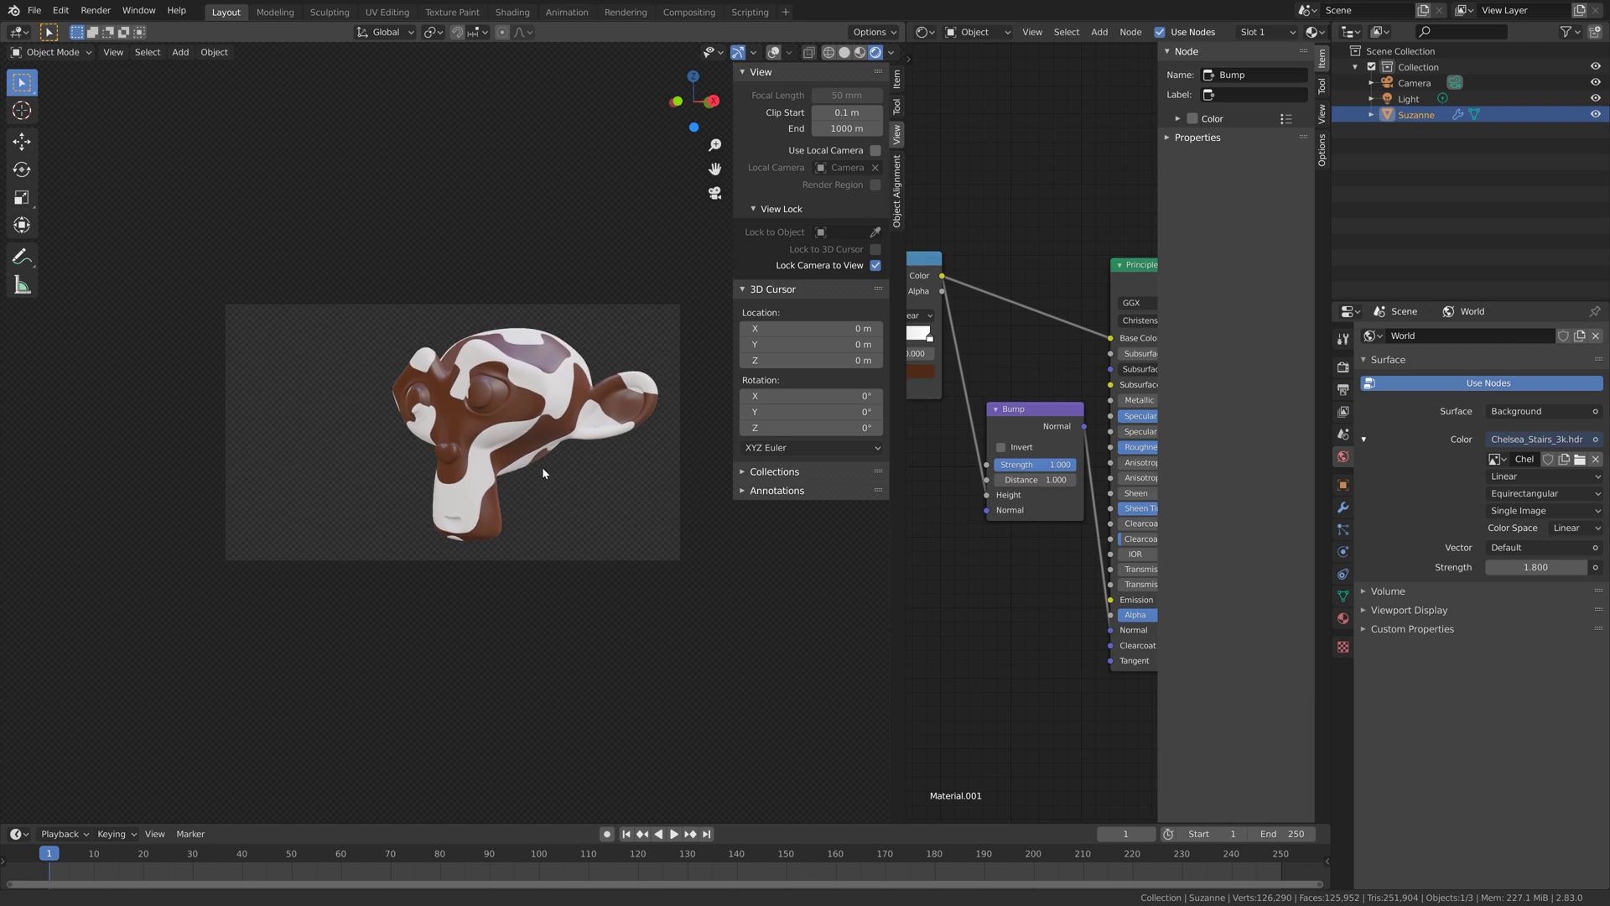
key(g)
key(z)
click(570, 455)
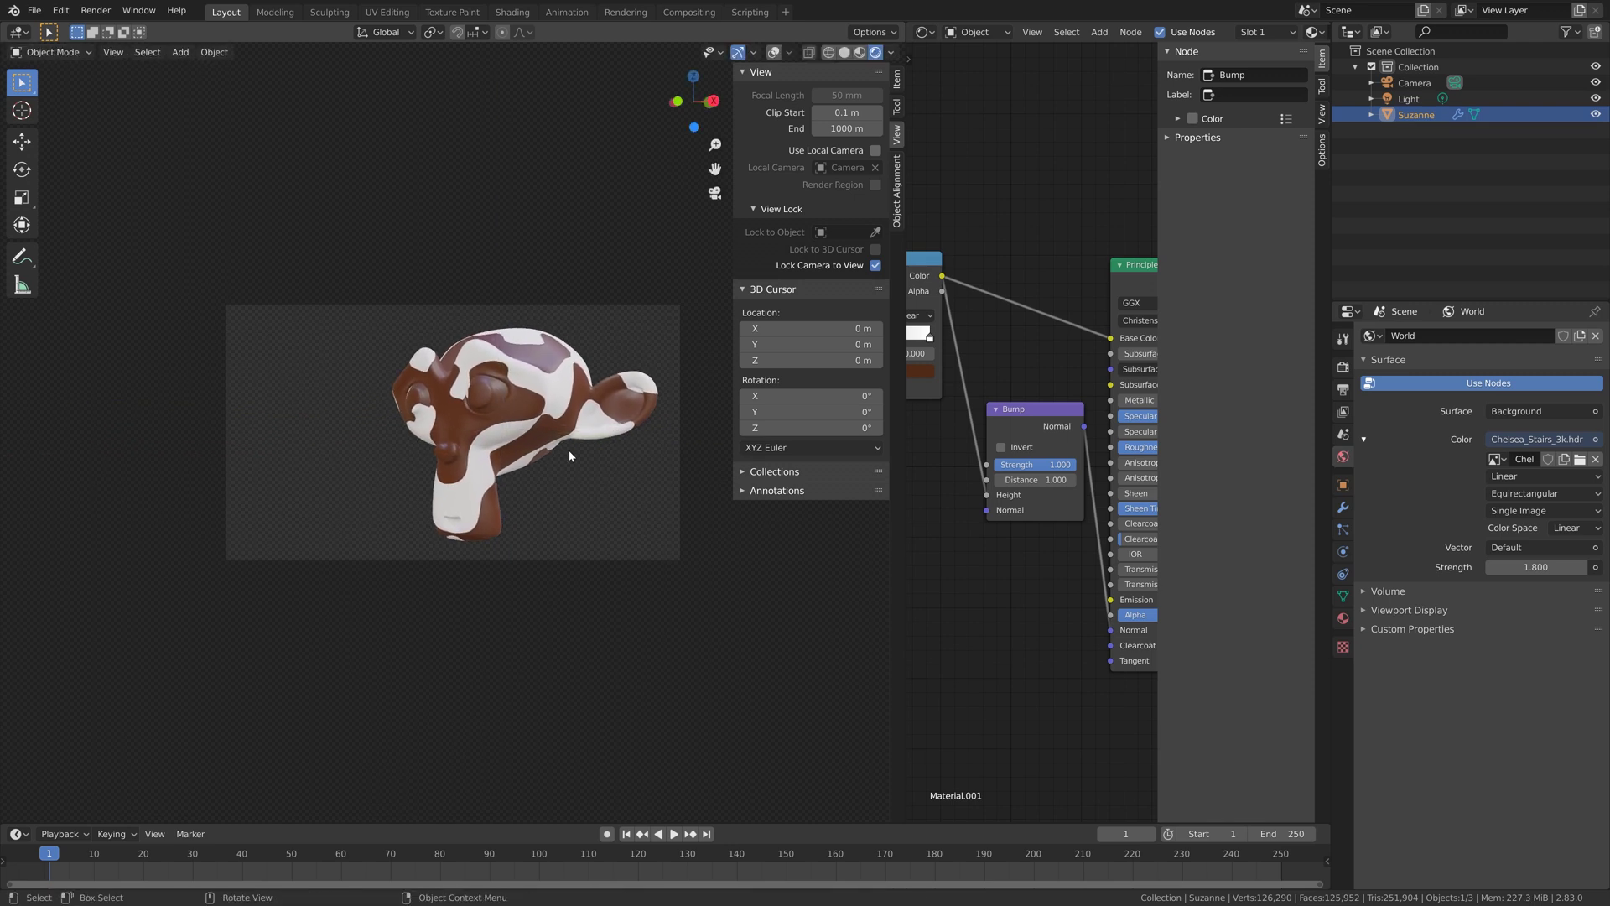
Step: Turn on the viewport overlays and select the camera by its frame
click(578, 315)
middle_drag(605, 444, 602, 447)
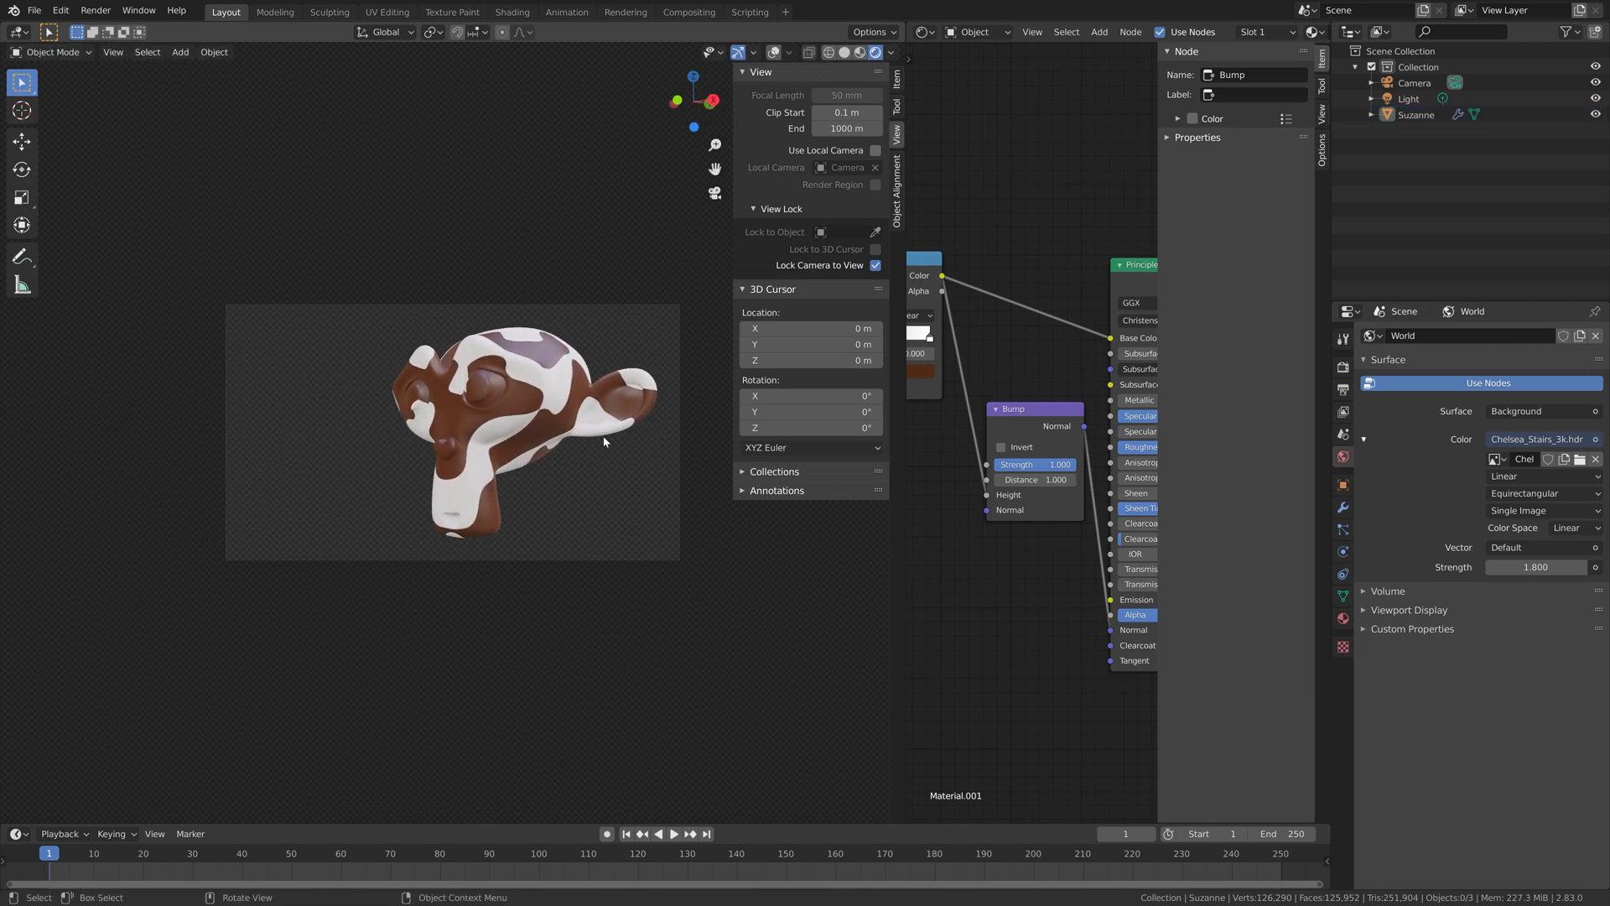
scroll(602, 436, up, 1)
scroll(602, 440, down, 1)
click(774, 52)
click(547, 305)
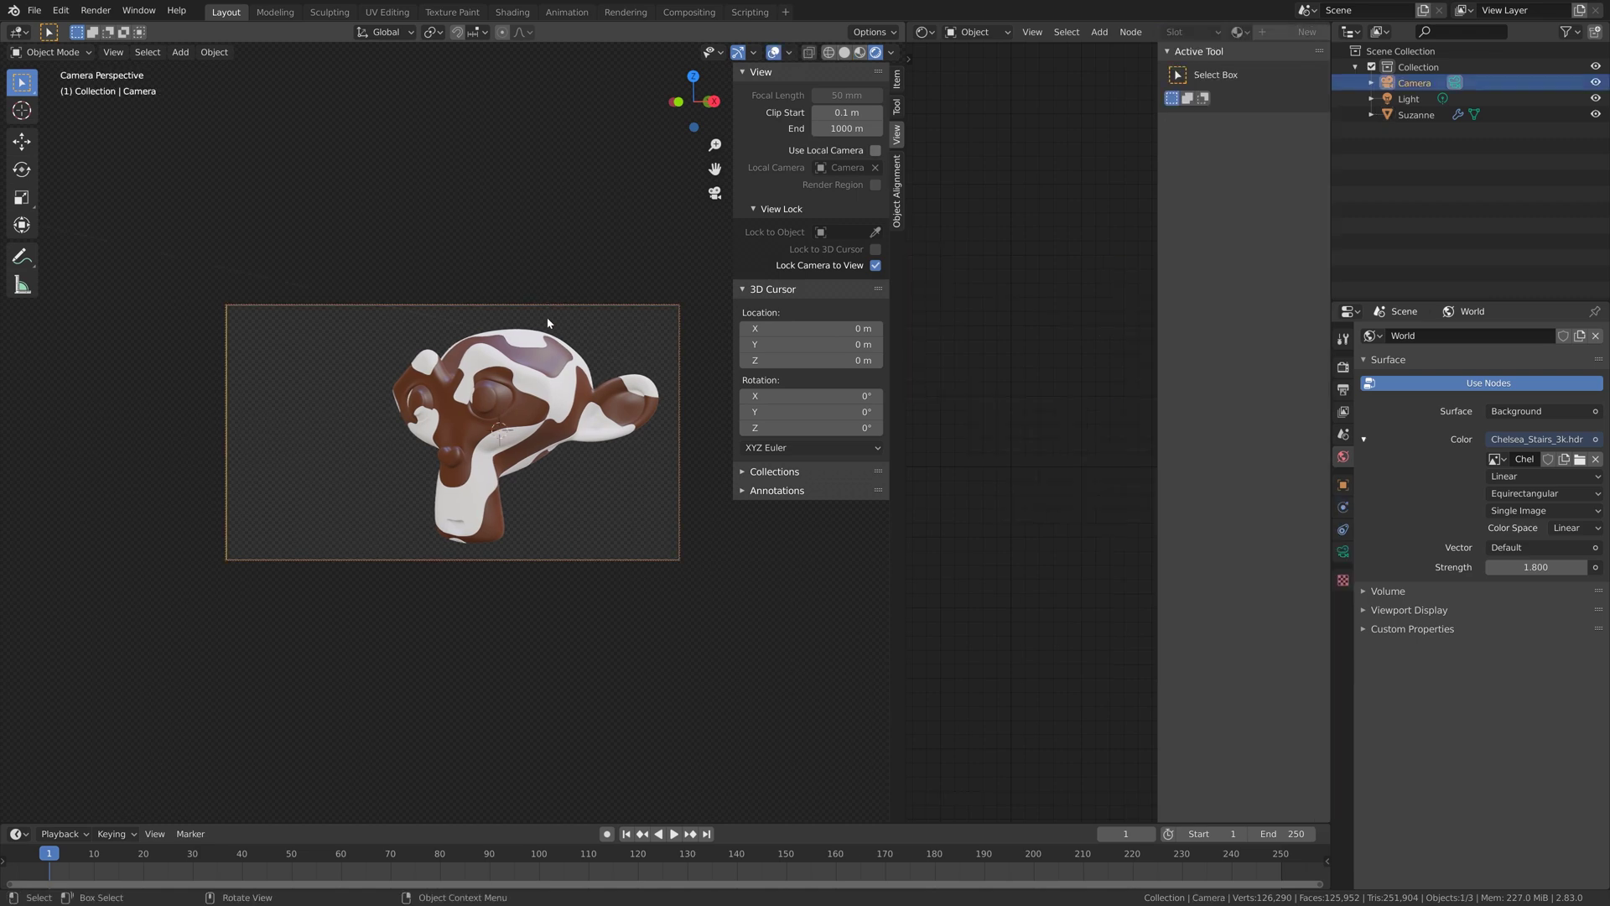
Step: Move the camera slightly closer to the monkey along its local Z axis and turn off Lock Camera to View
key(g)
key(z)
key(z)
click(617, 439)
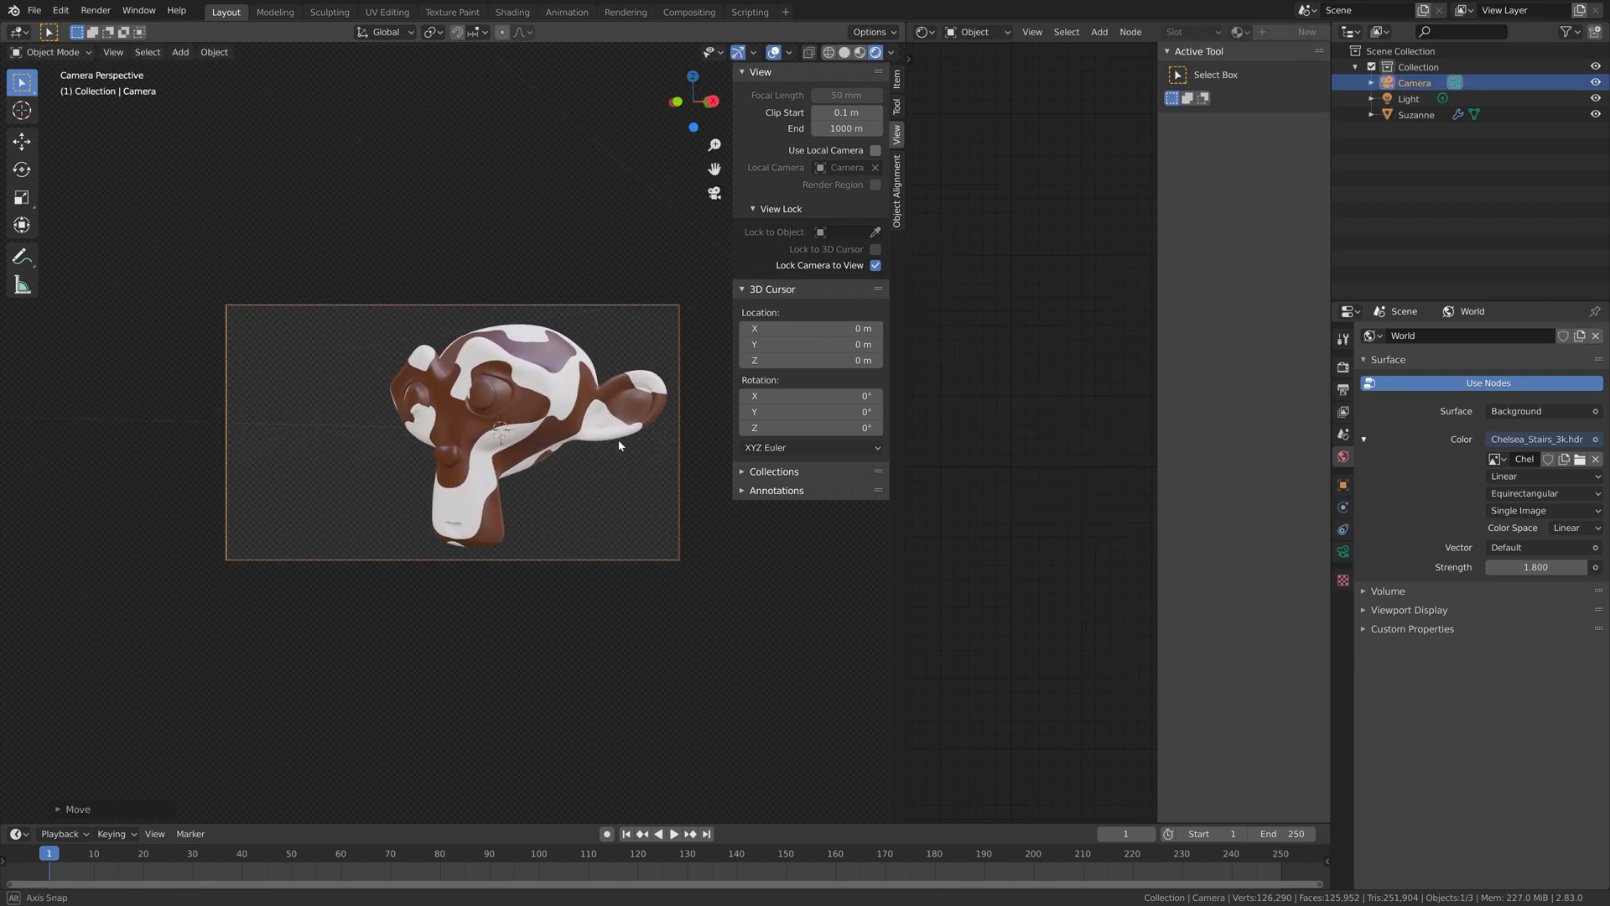
middle_drag(617, 440, 623, 438)
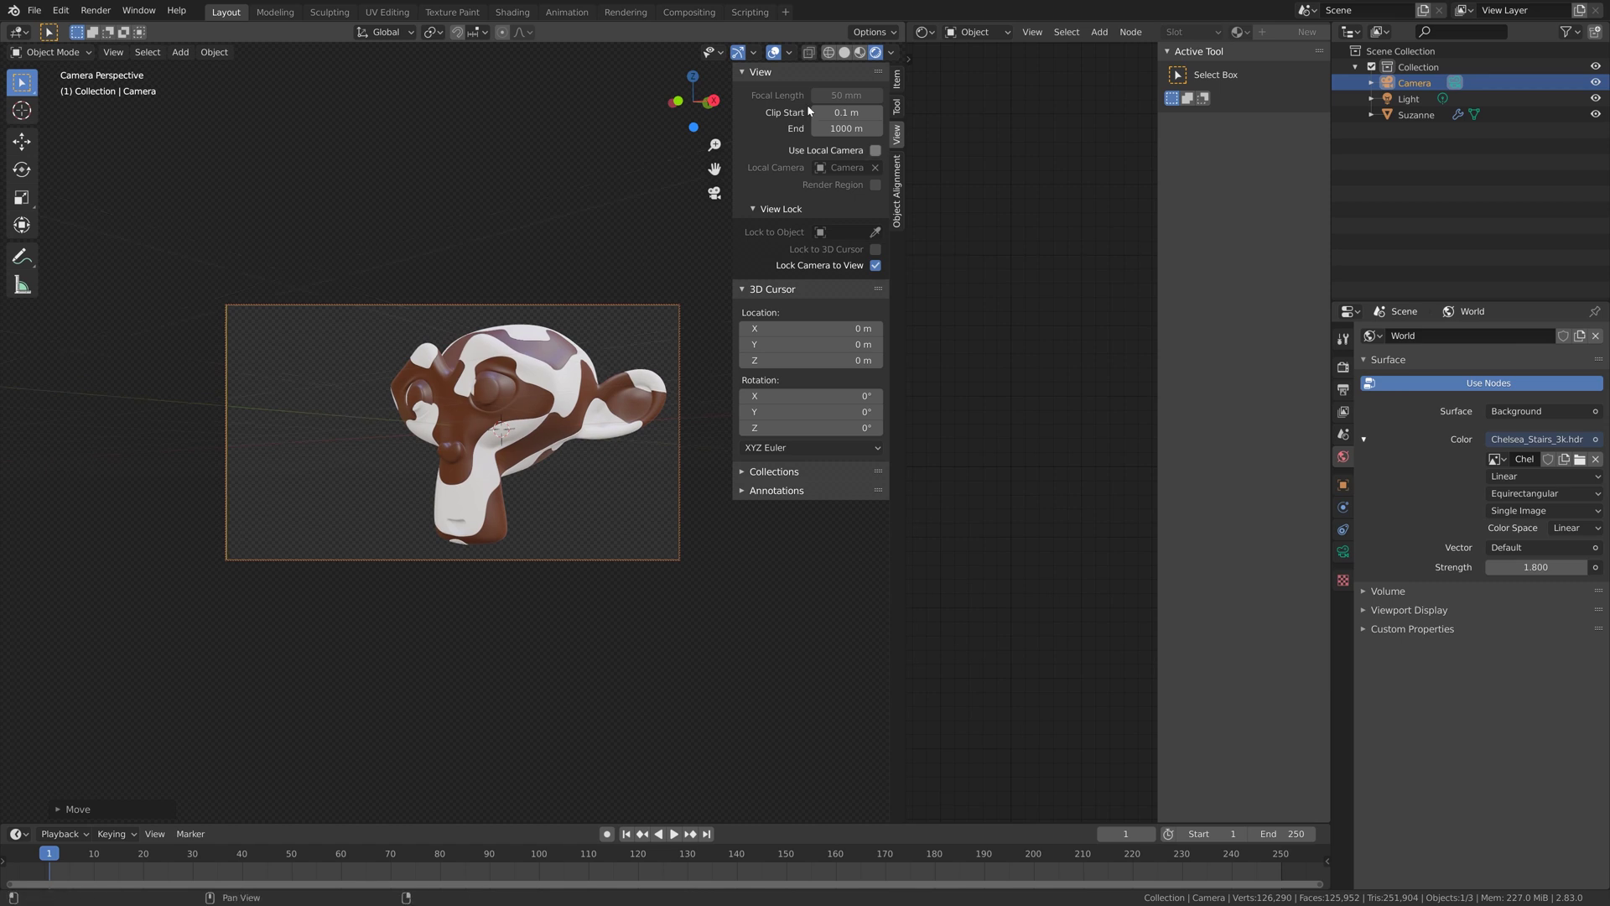
click(872, 266)
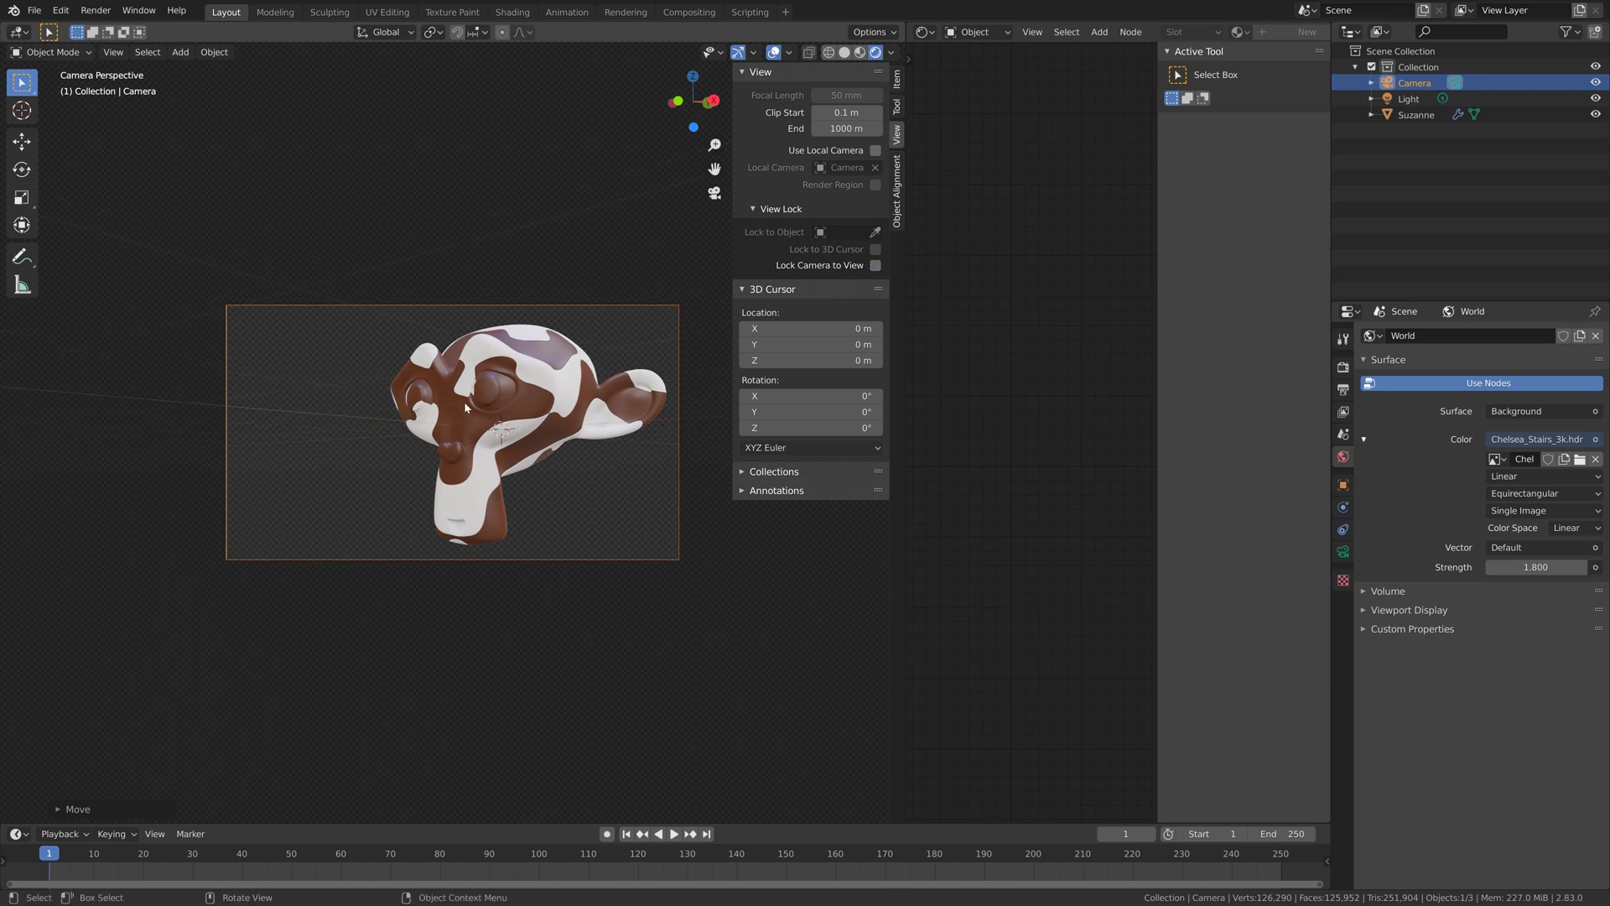
Step: Add a plane at the monkey and rotate it freely with trackball rotation so it faces the camera
key(shift+a)
mouse_move(470, 406)
click(587, 406)
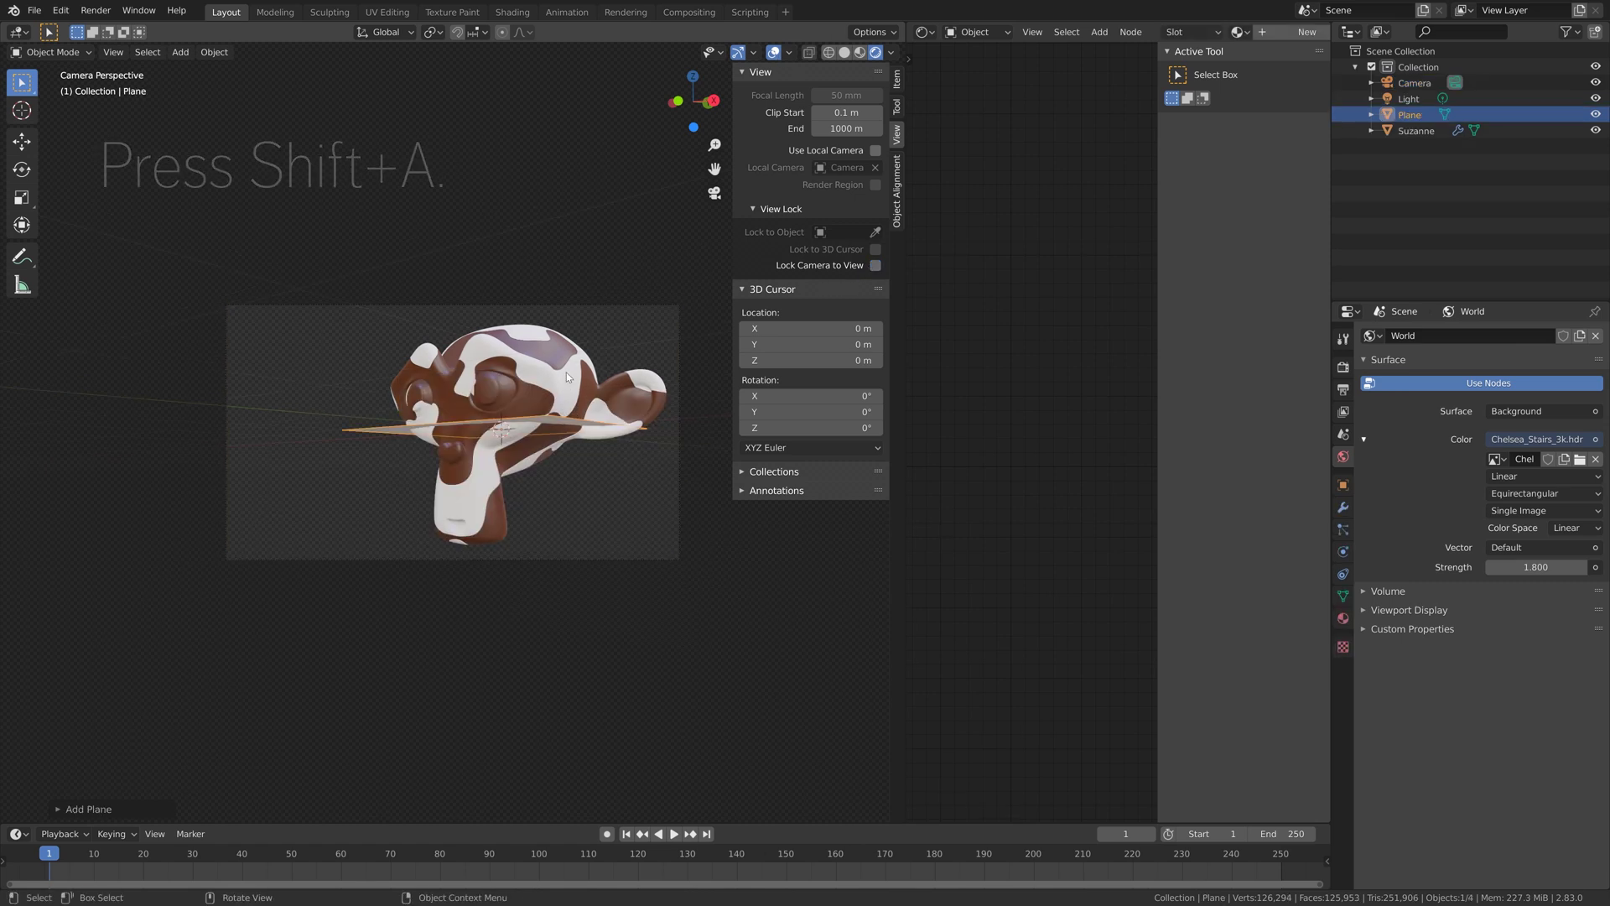
key(s)
key(r)
key(r)
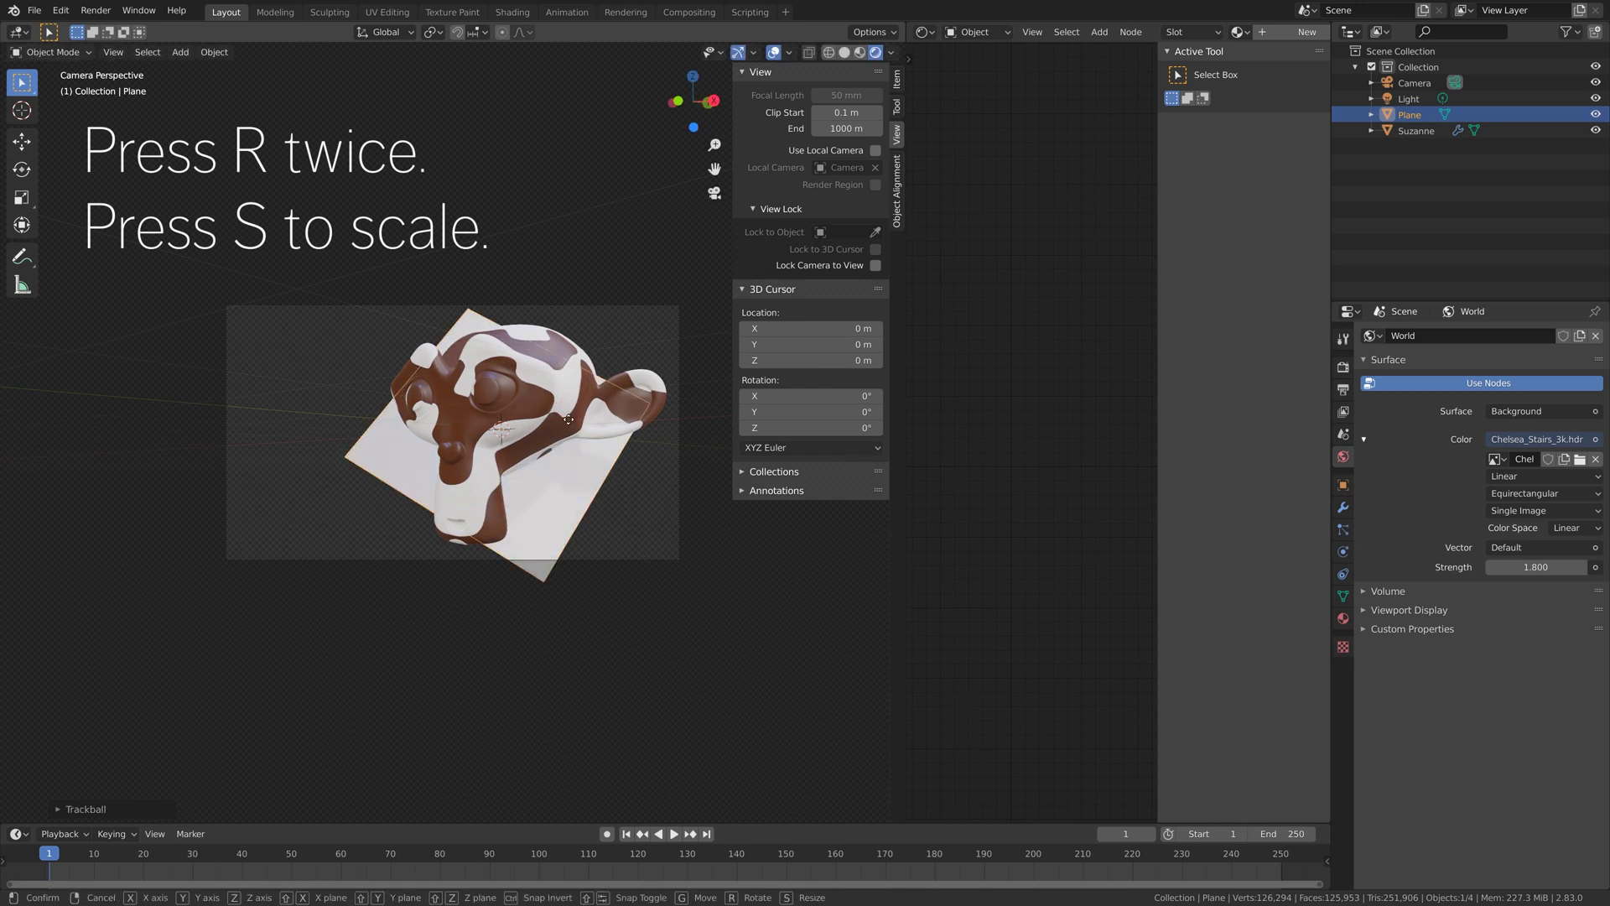
Step: Move the plane behind the monkey along its local Z axis and scale it up about 21.7 times to fill the camera frame
key(z)
key(z)
click(572, 447)
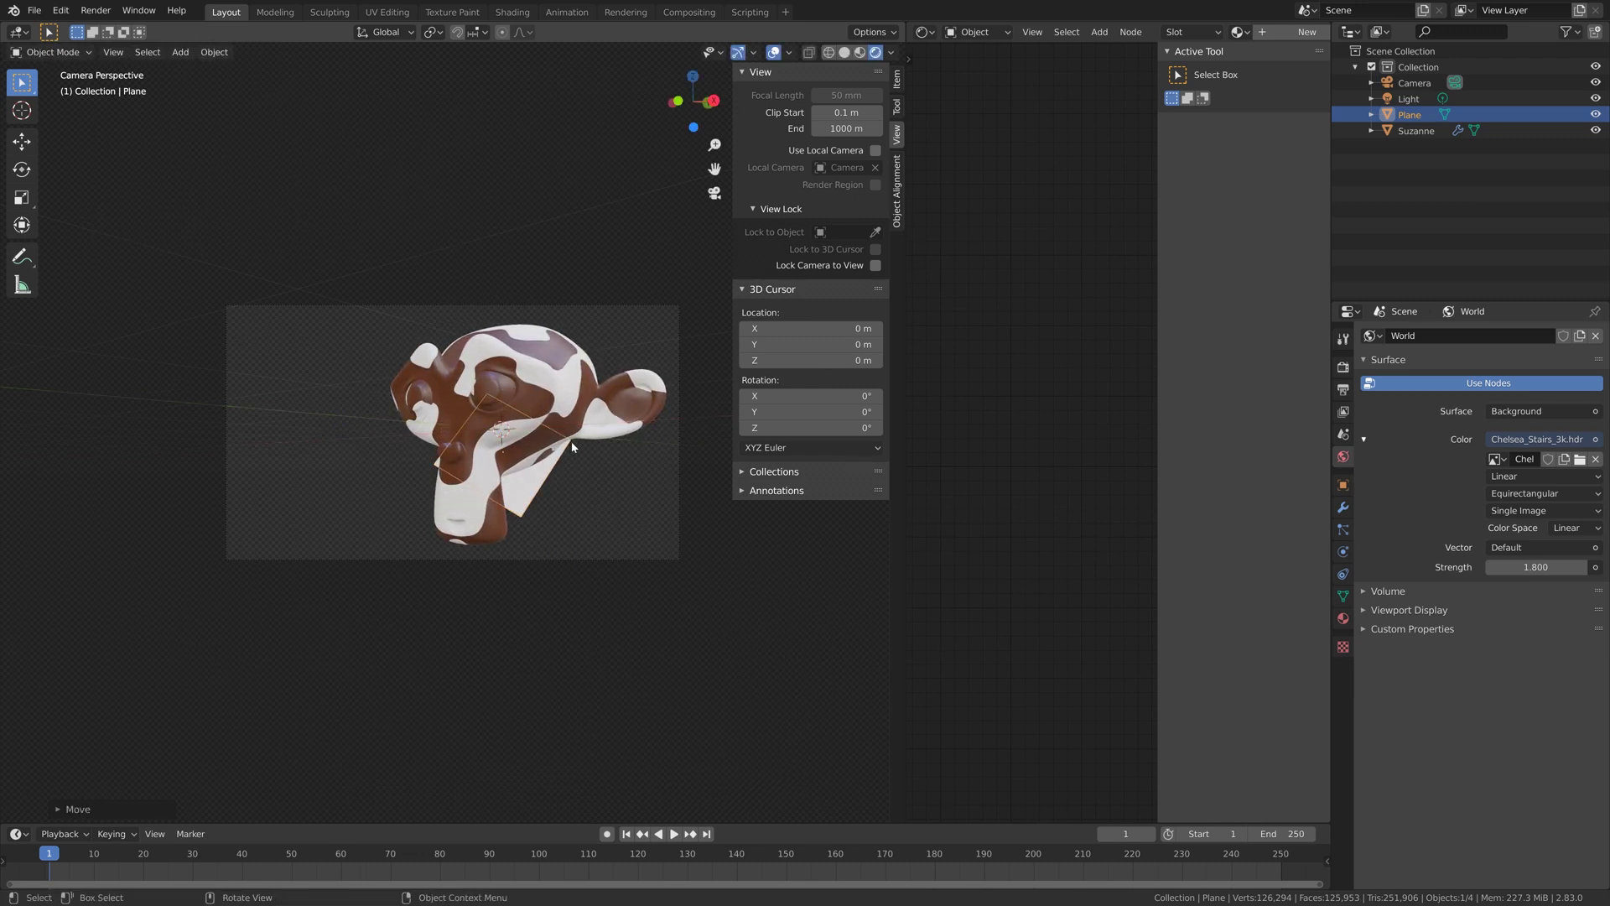
key(s)
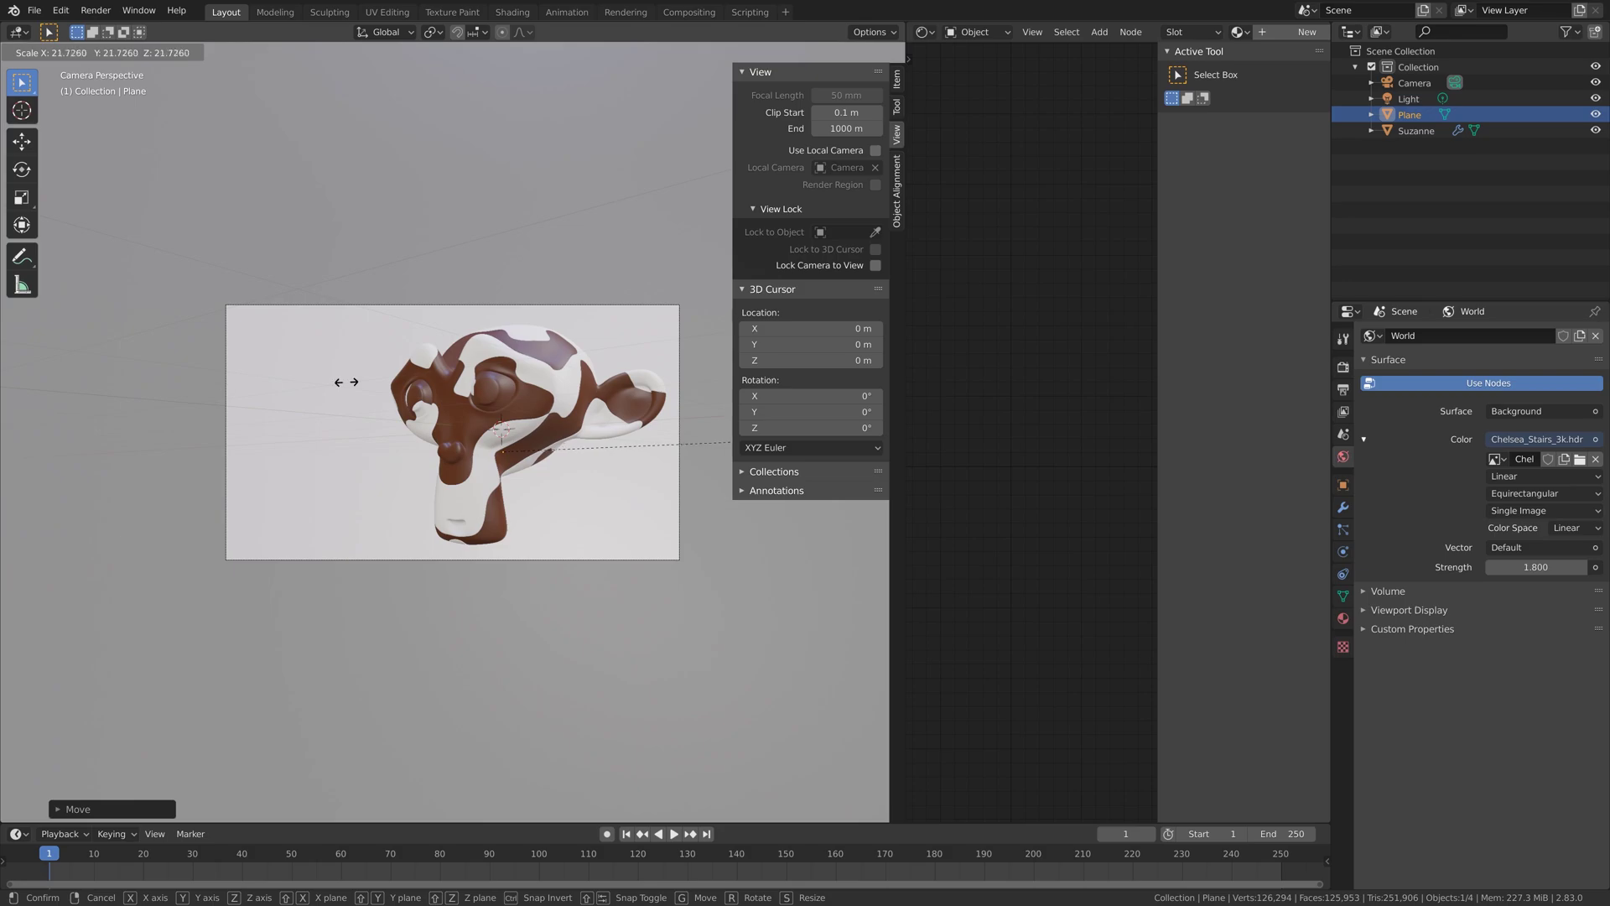
click(346, 382)
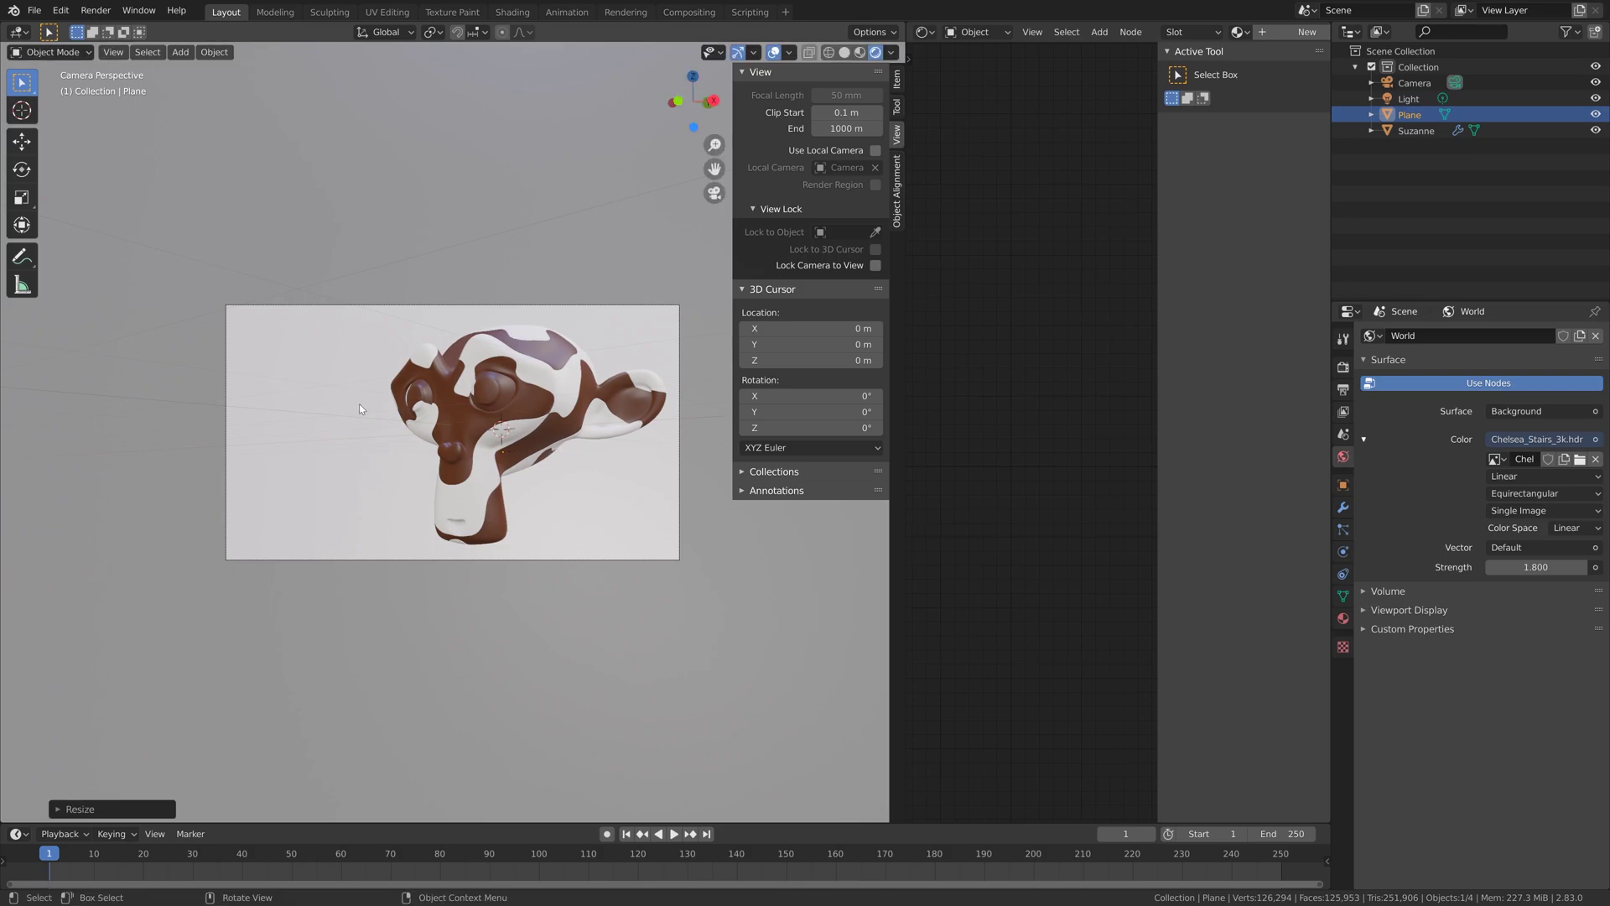
Step: Create a new material for the background plane and change its surface shader to Emission
click(1342, 619)
click(1523, 400)
click(1509, 497)
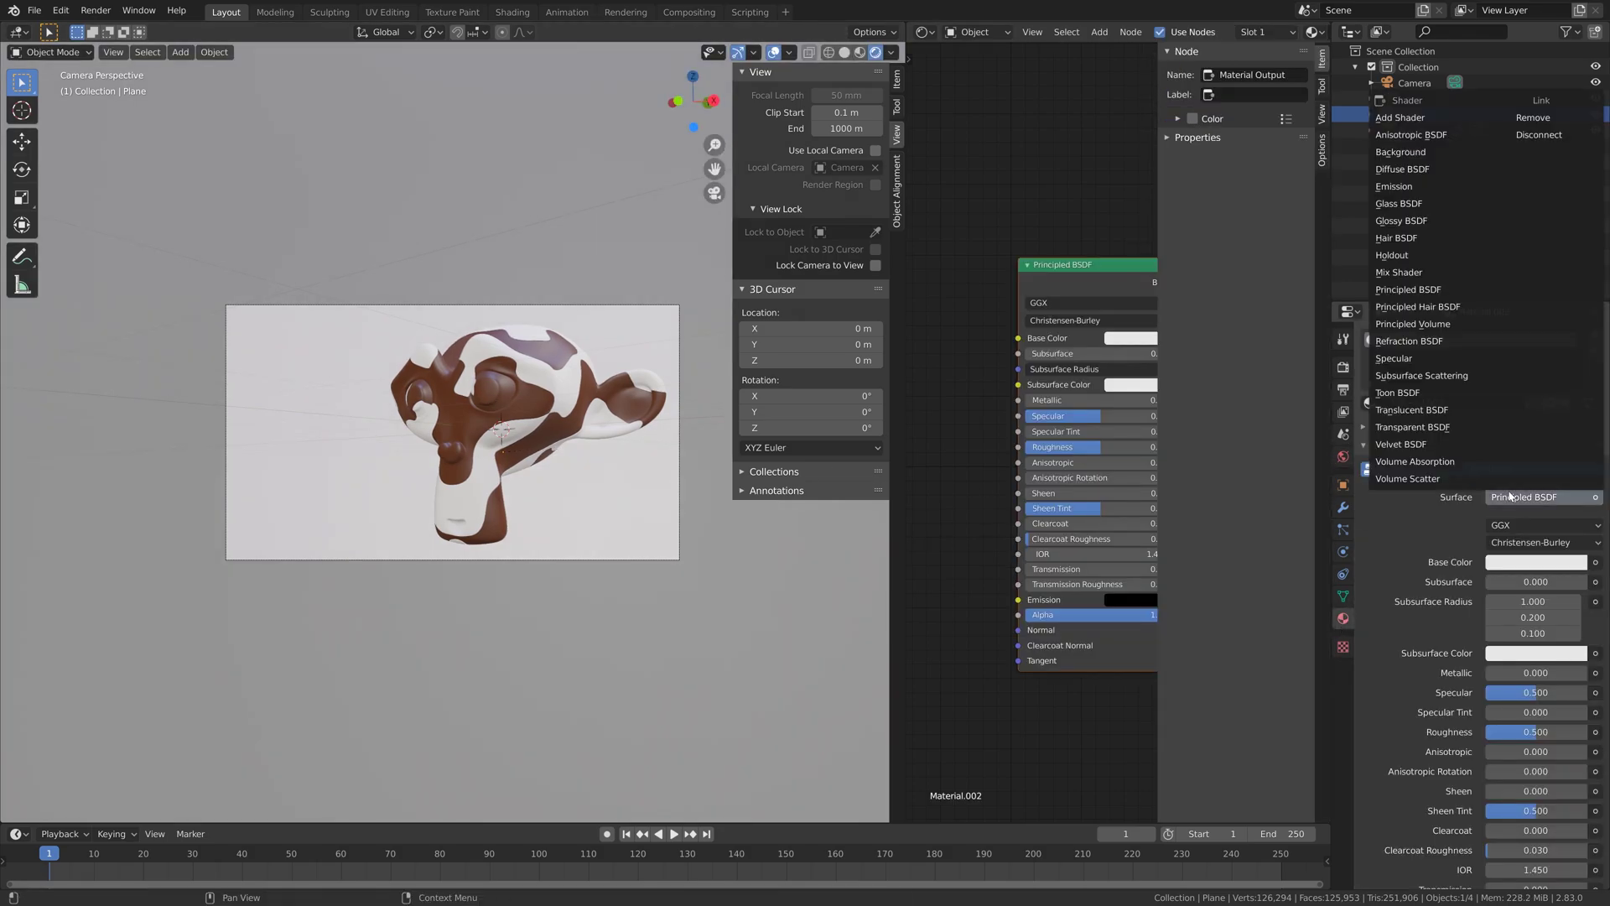
click(1465, 189)
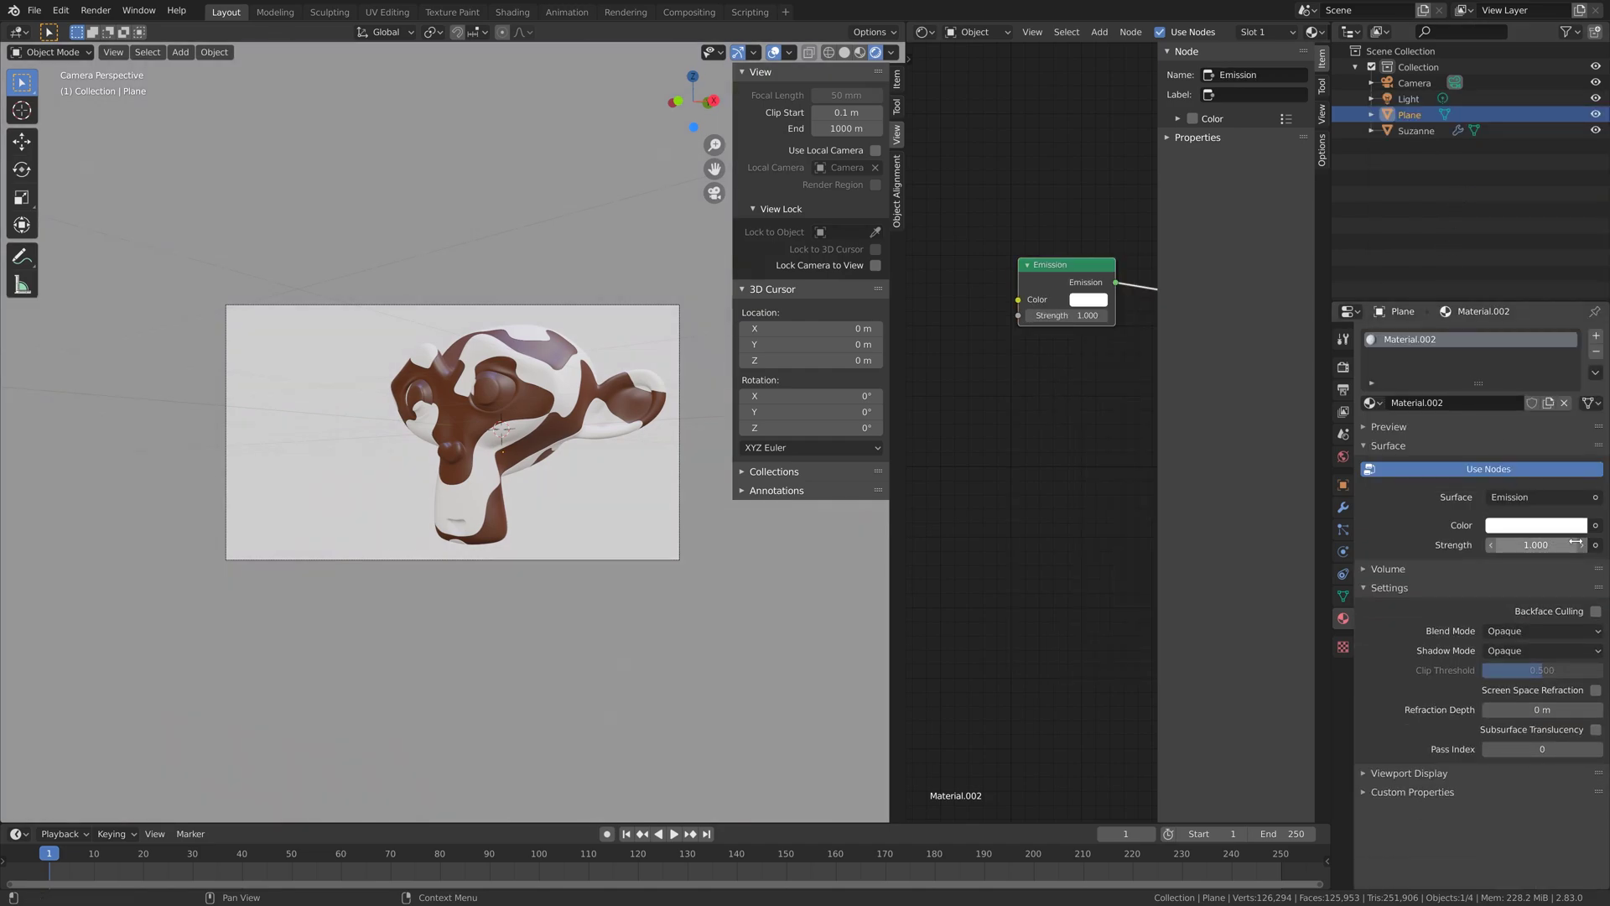
Step: Set the plane's emission strength to 3 and hide the viewport overlays
click(1542, 544)
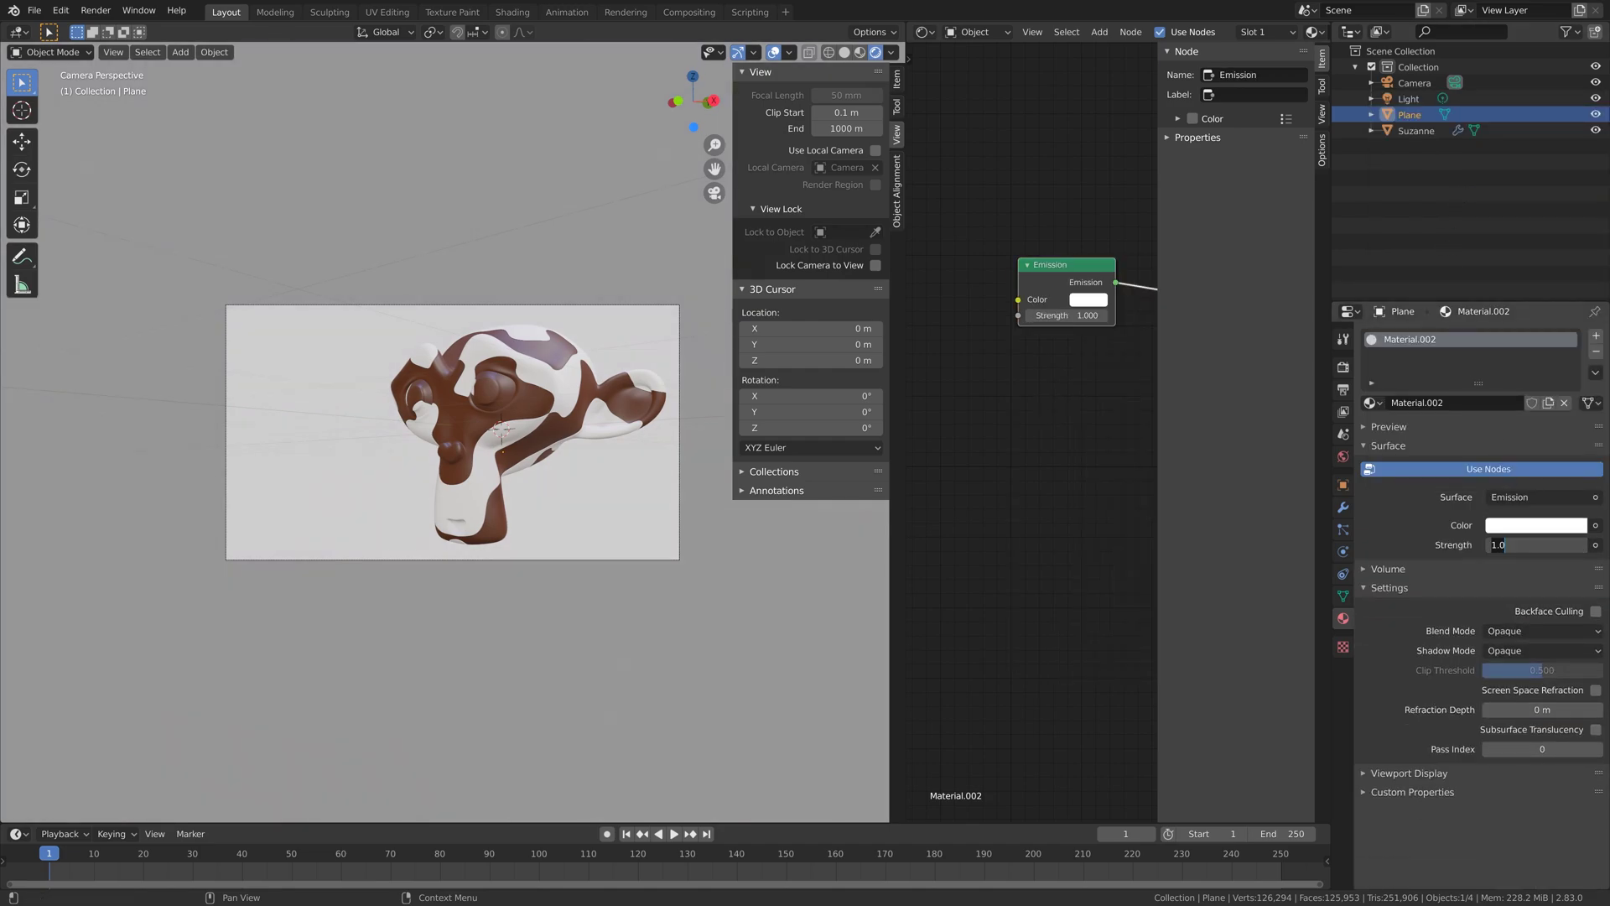
text(3)
key(Return)
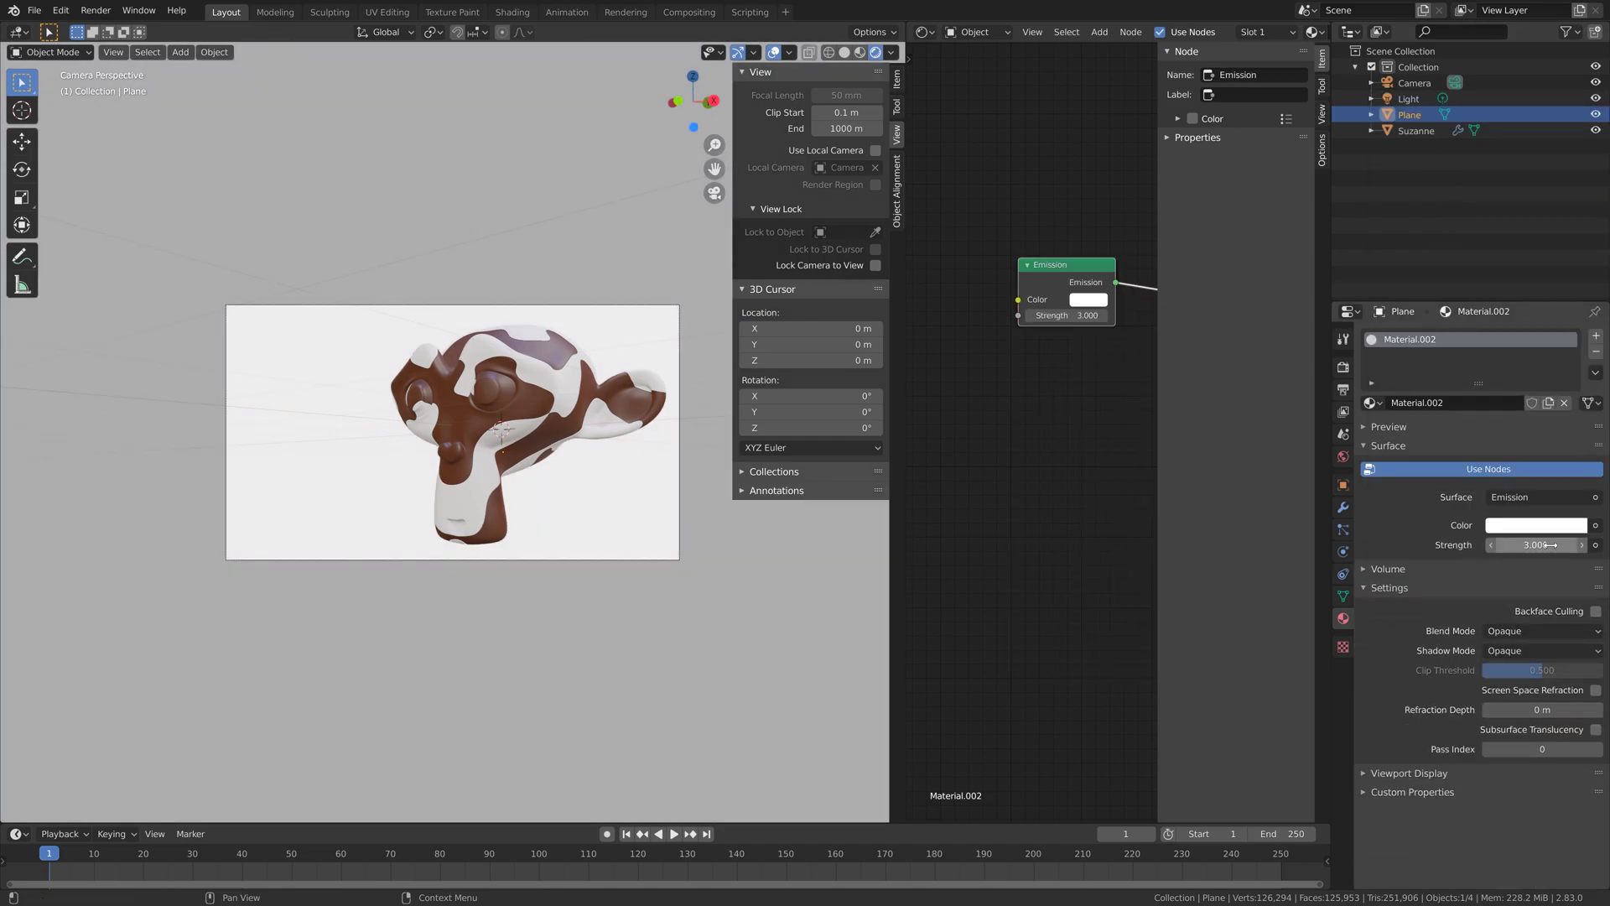
click(773, 52)
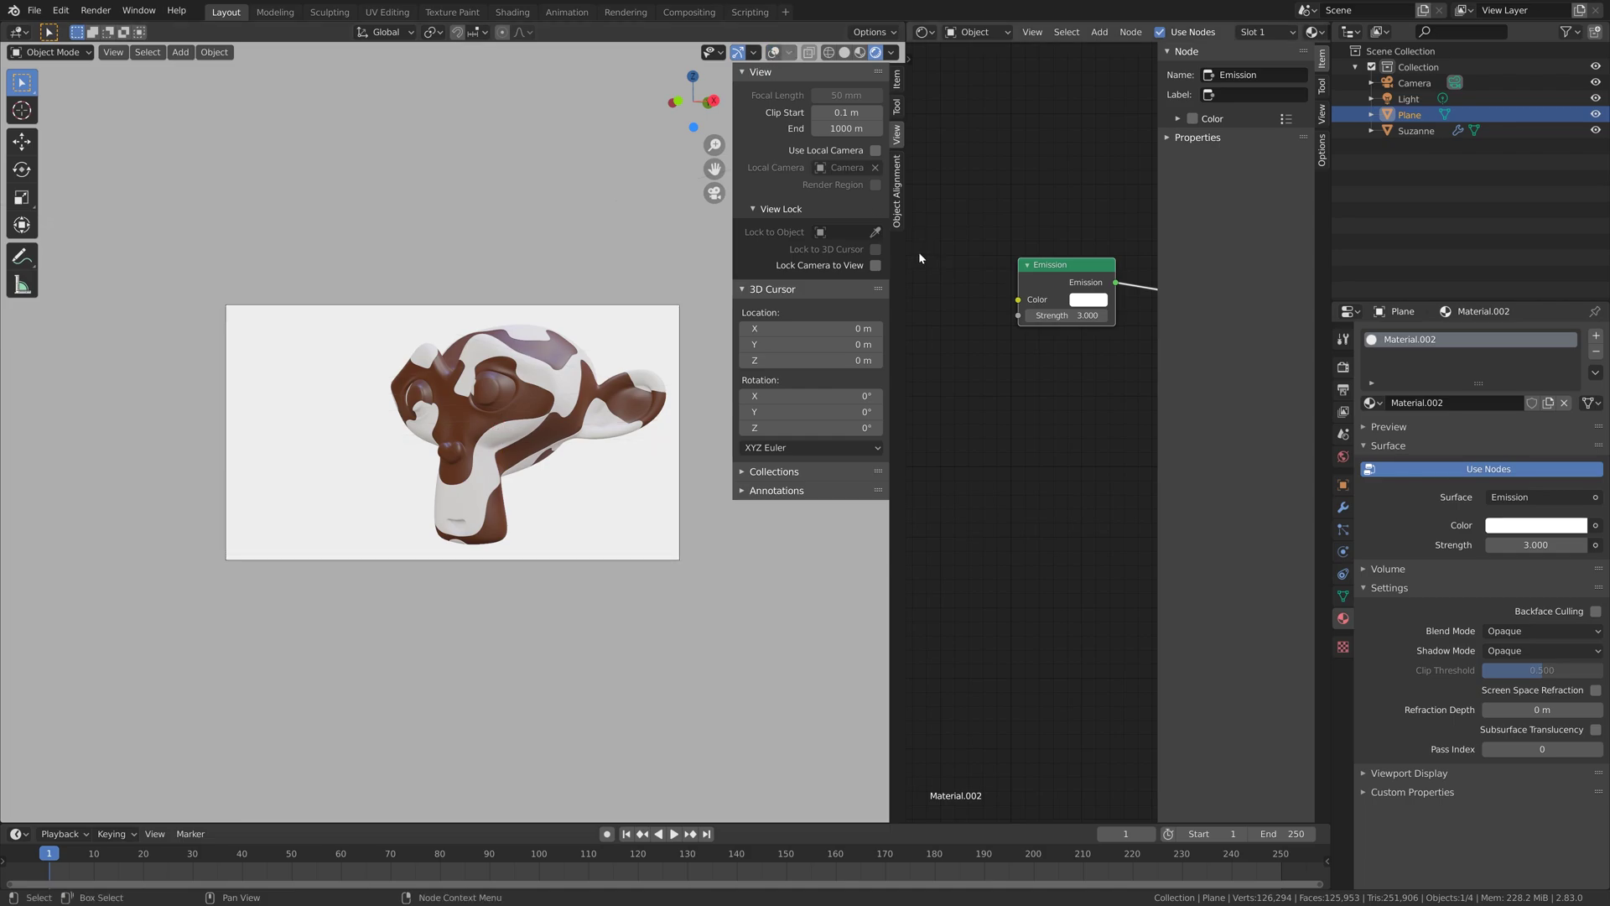
Step: Start saving the project under a new name and create a folder named "Cow tex" in D:\Blender
click(33, 10)
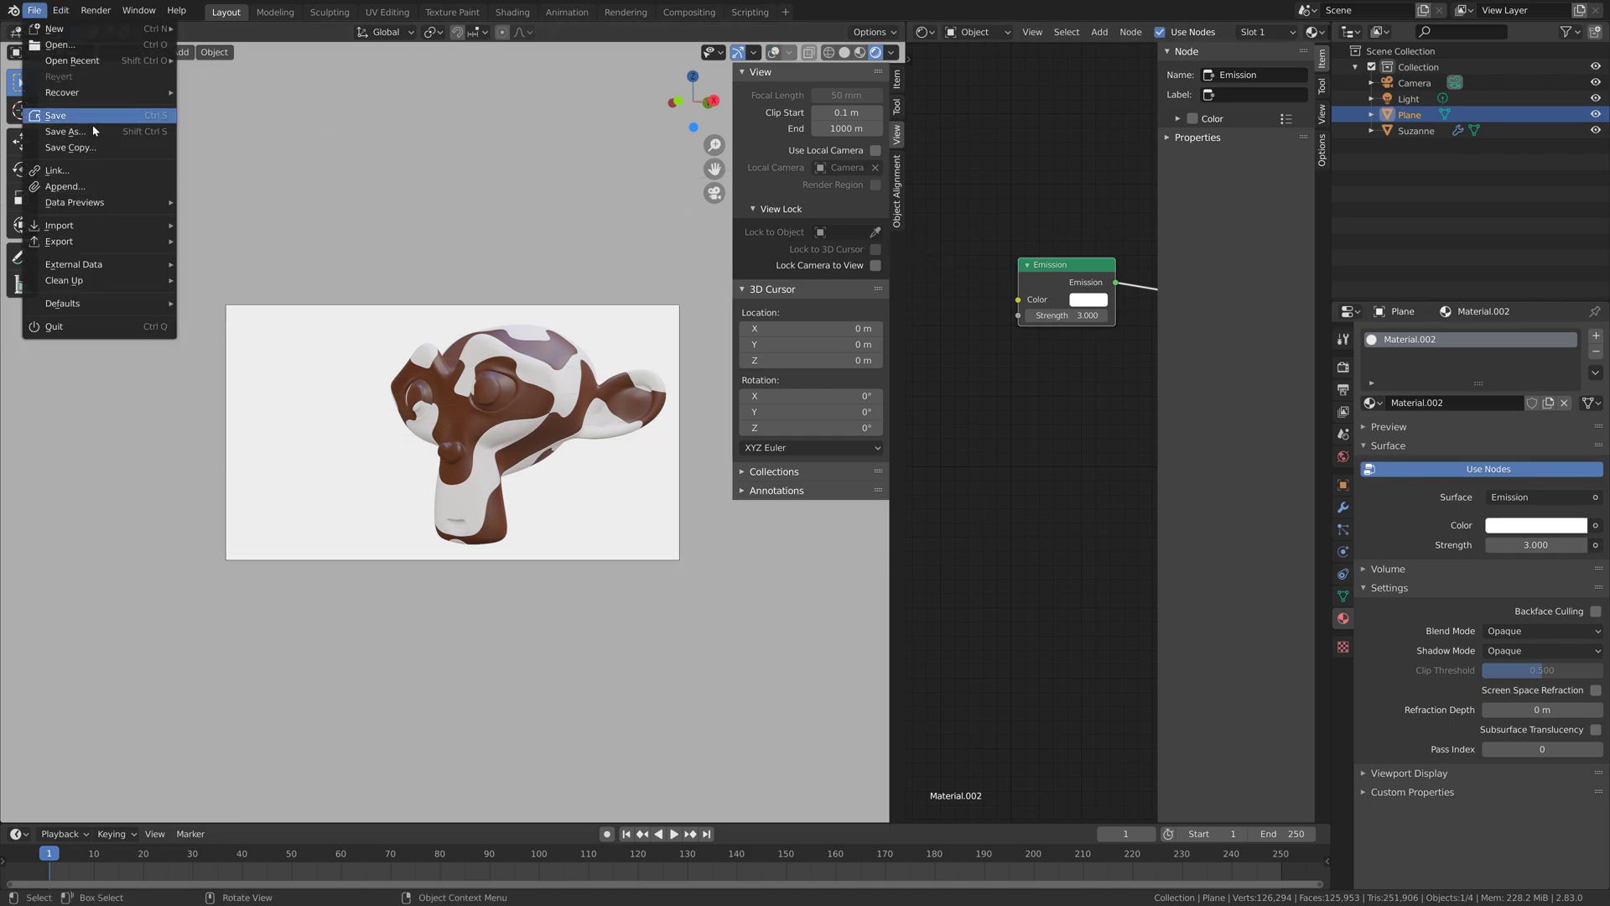
click(94, 131)
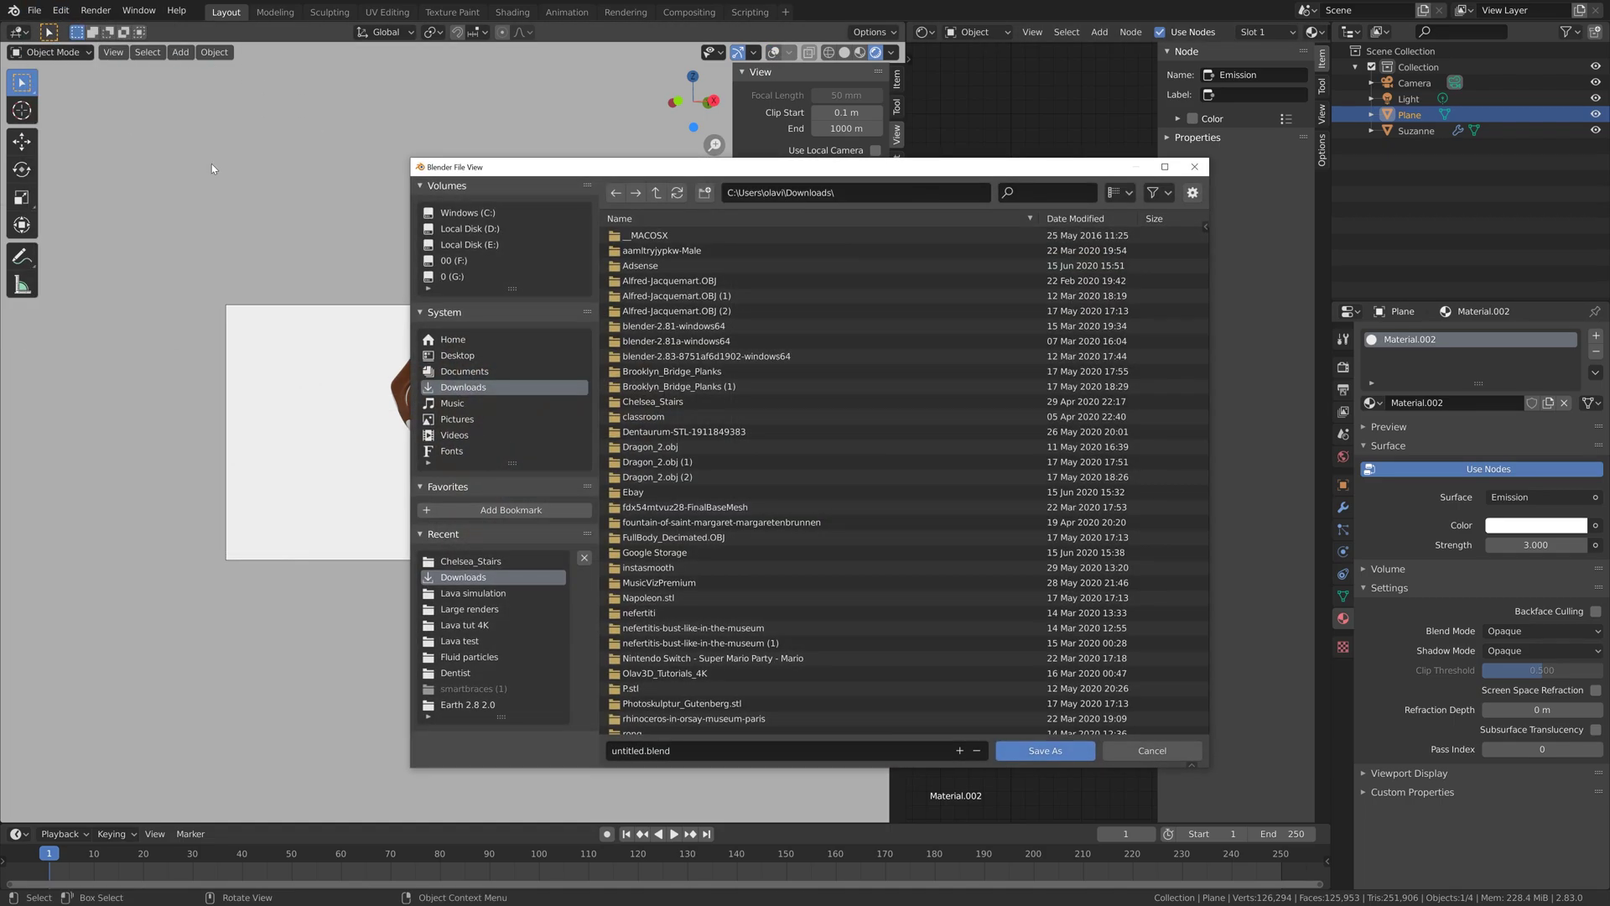
click(469, 228)
double_click(641, 266)
click(705, 192)
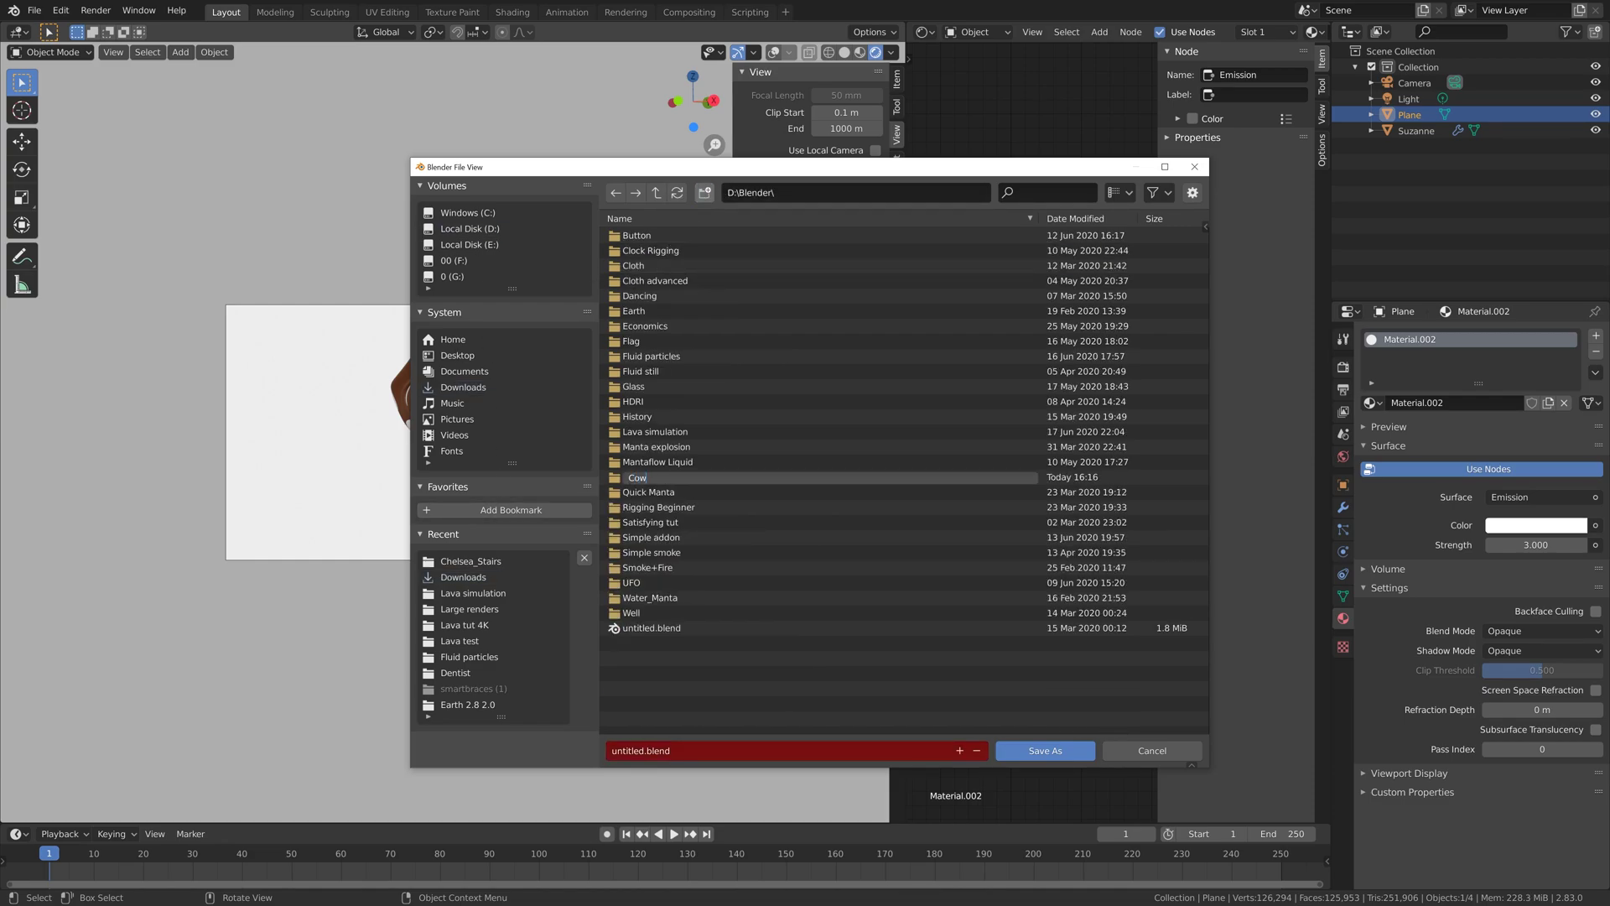
text(Cow tex)
key(Return)
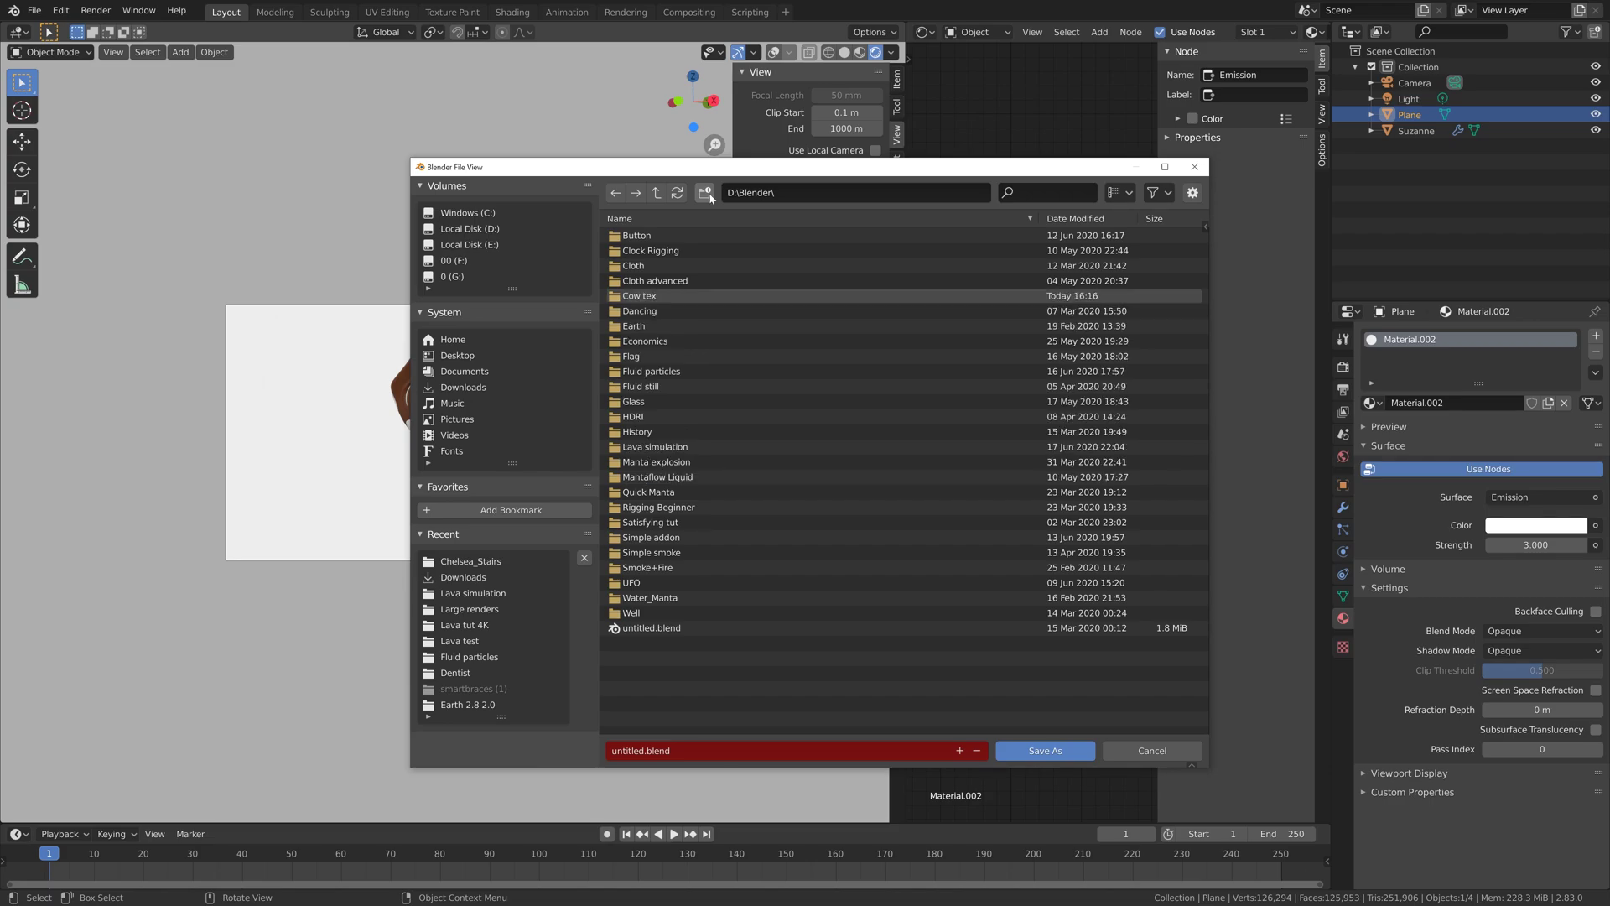
Step: Save the project as tut.blend inside the Cow tex folder
double_click(638, 297)
click(657, 753)
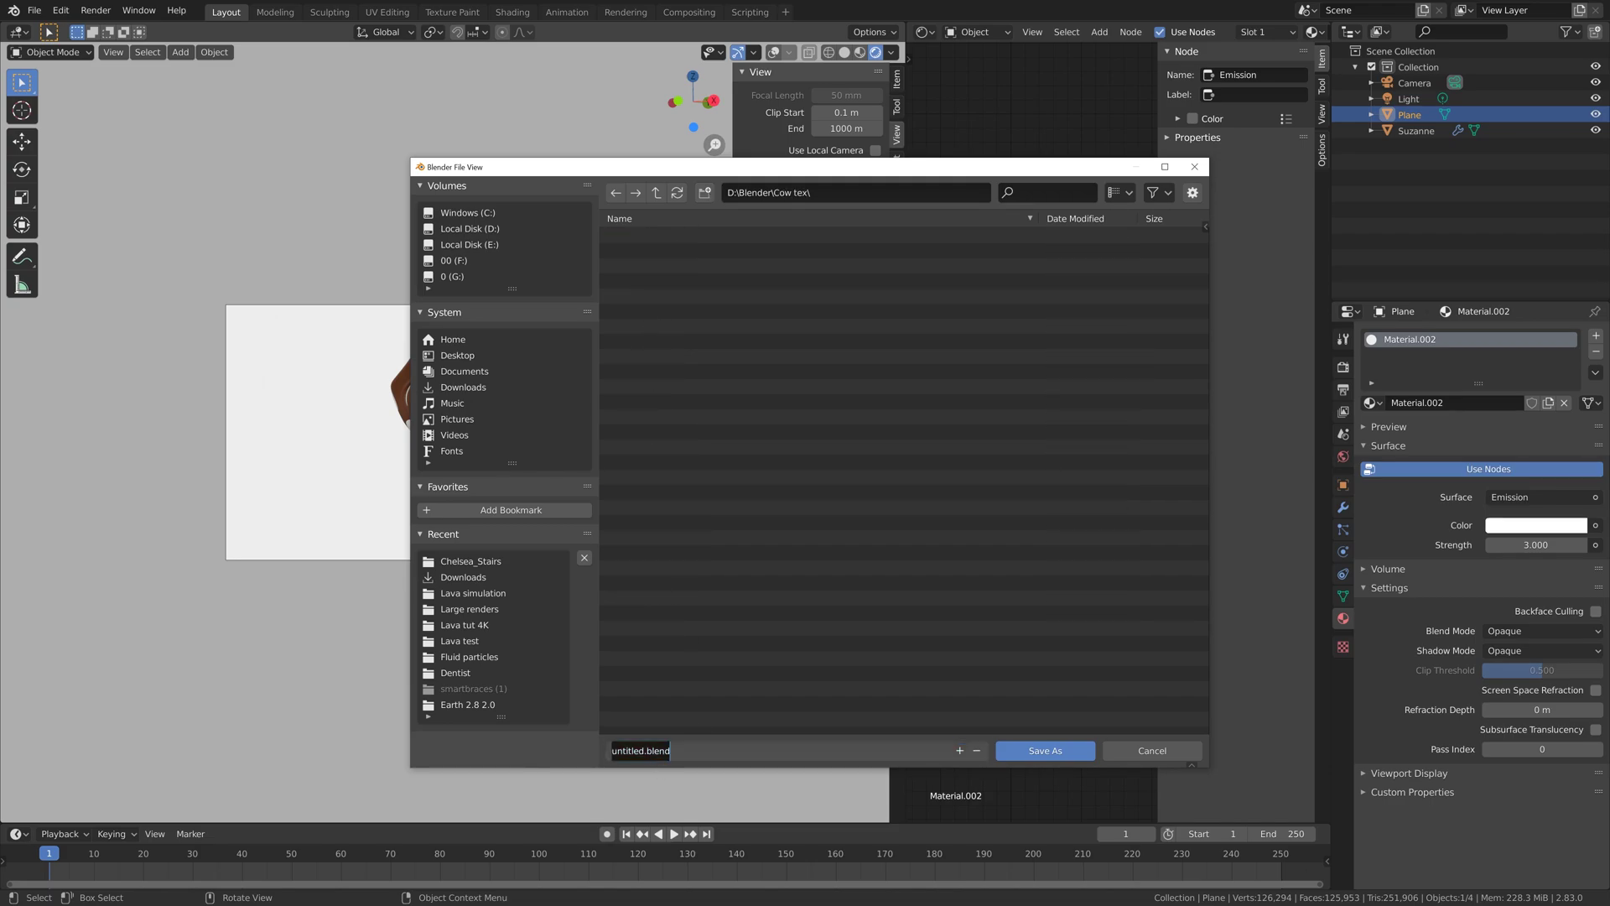
text(tut)
key(Return)
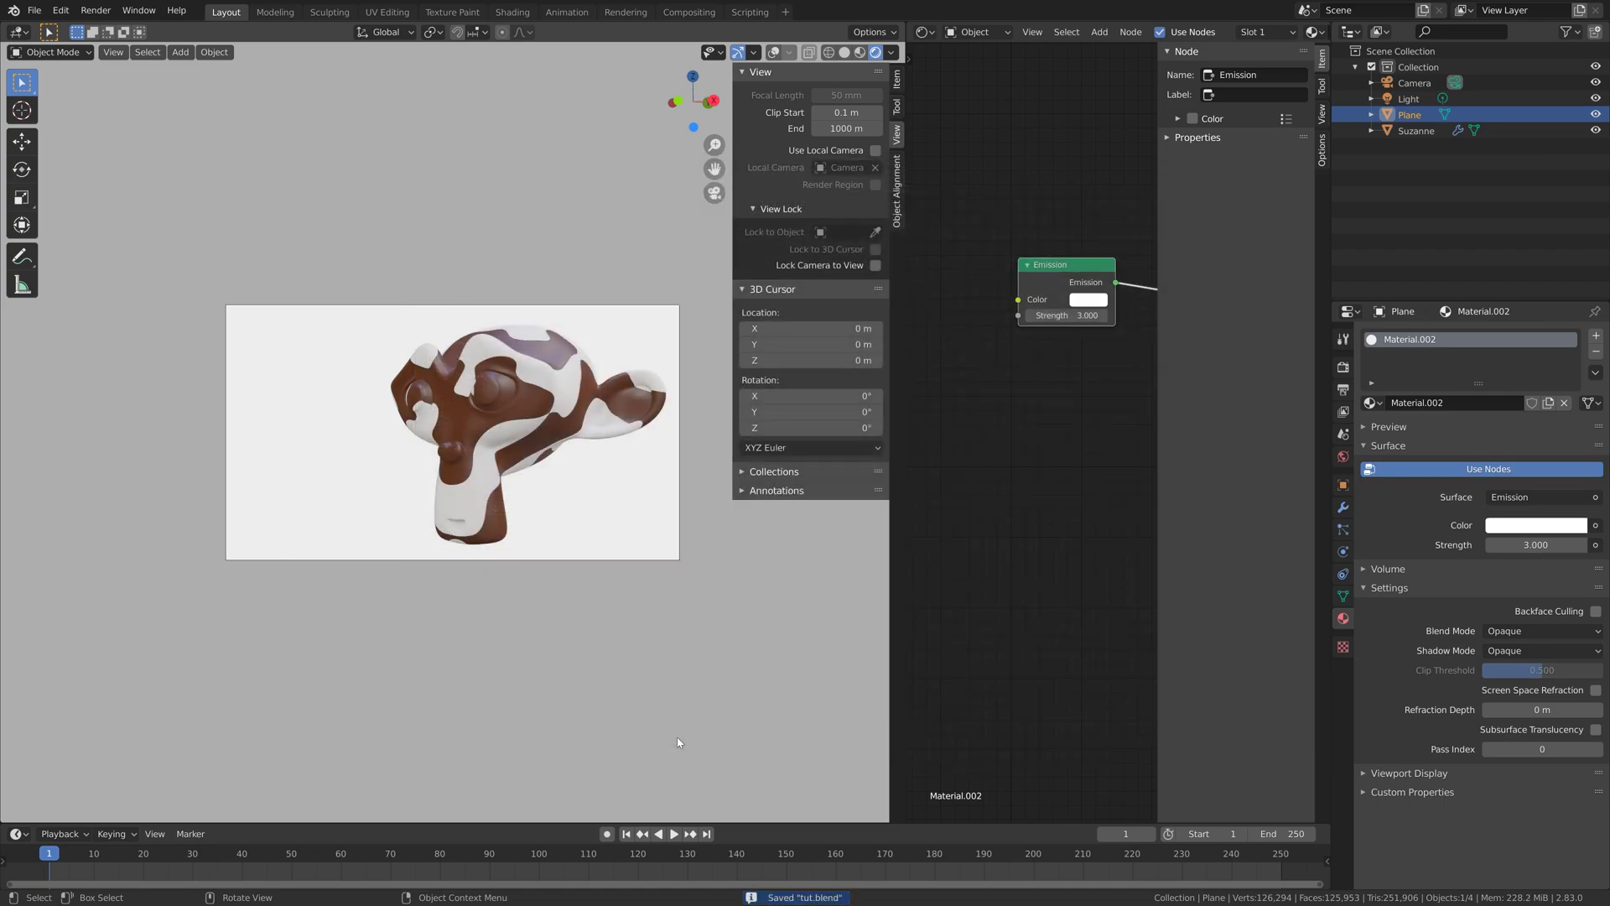
Step: Set the output resolution percentage to 200% and render the image
click(1343, 368)
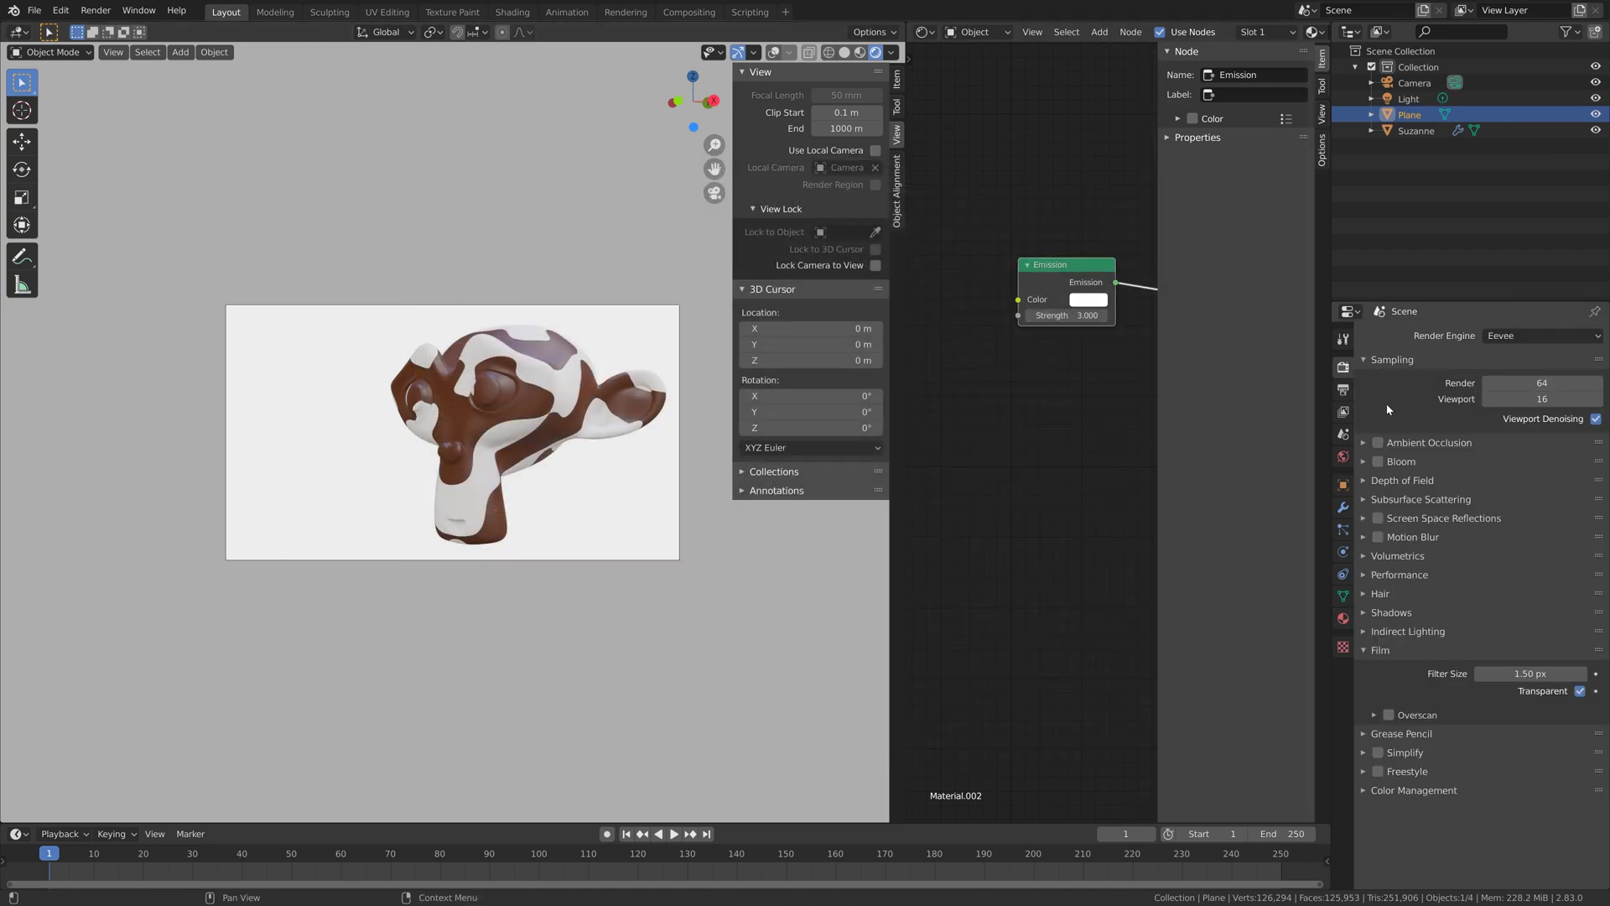
click(1343, 389)
click(1541, 386)
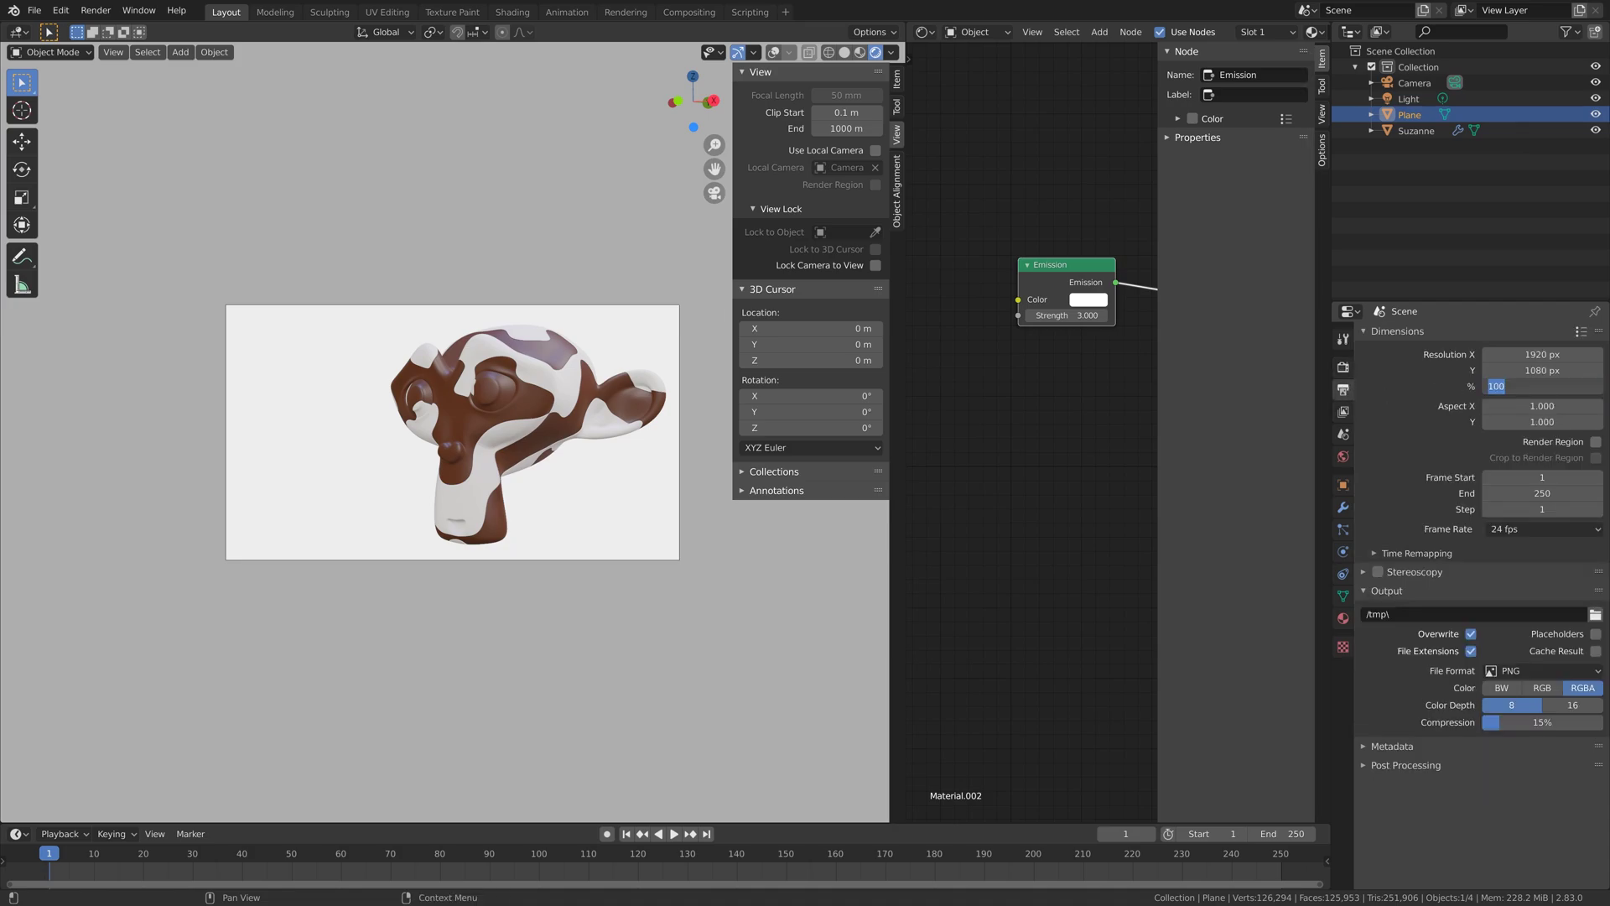
text(200)
key(Return)
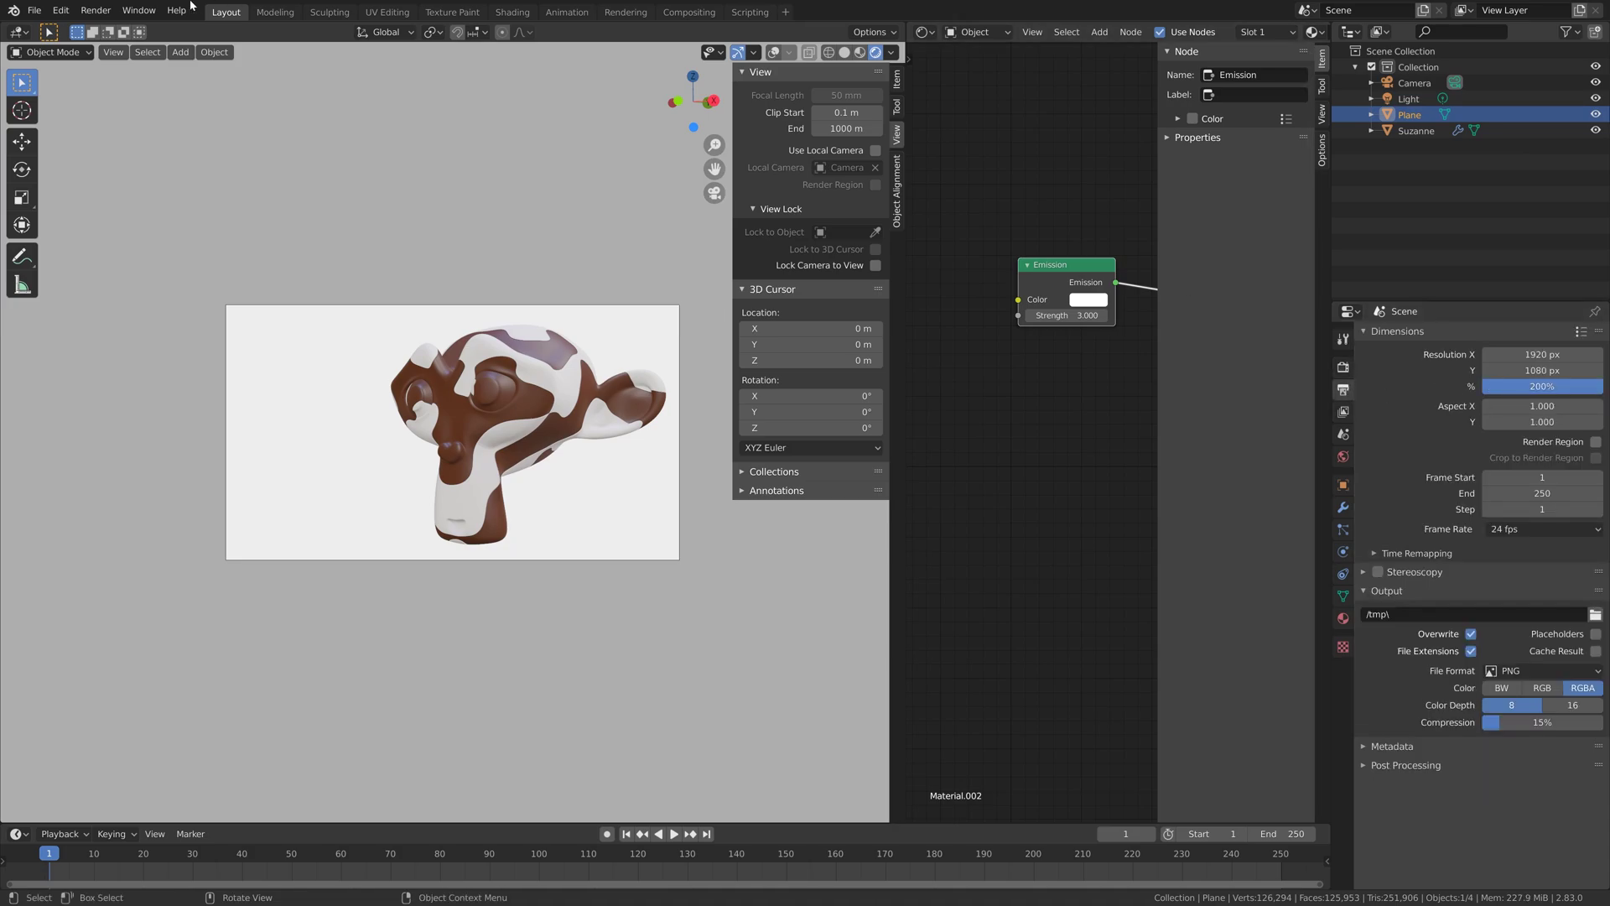
click(117, 12)
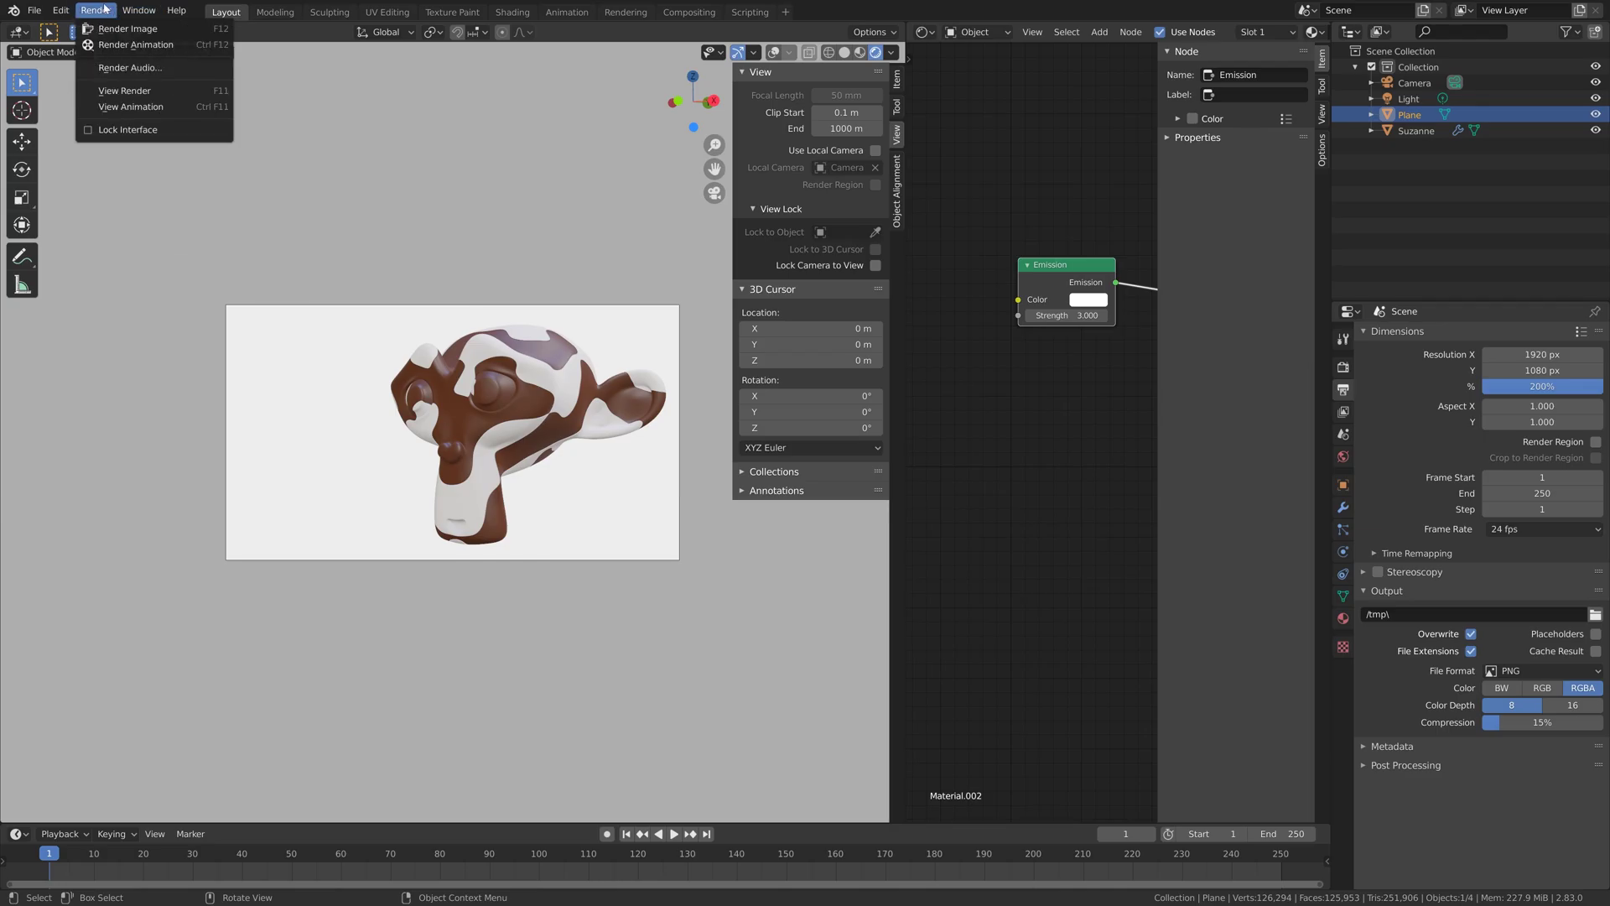
click(108, 27)
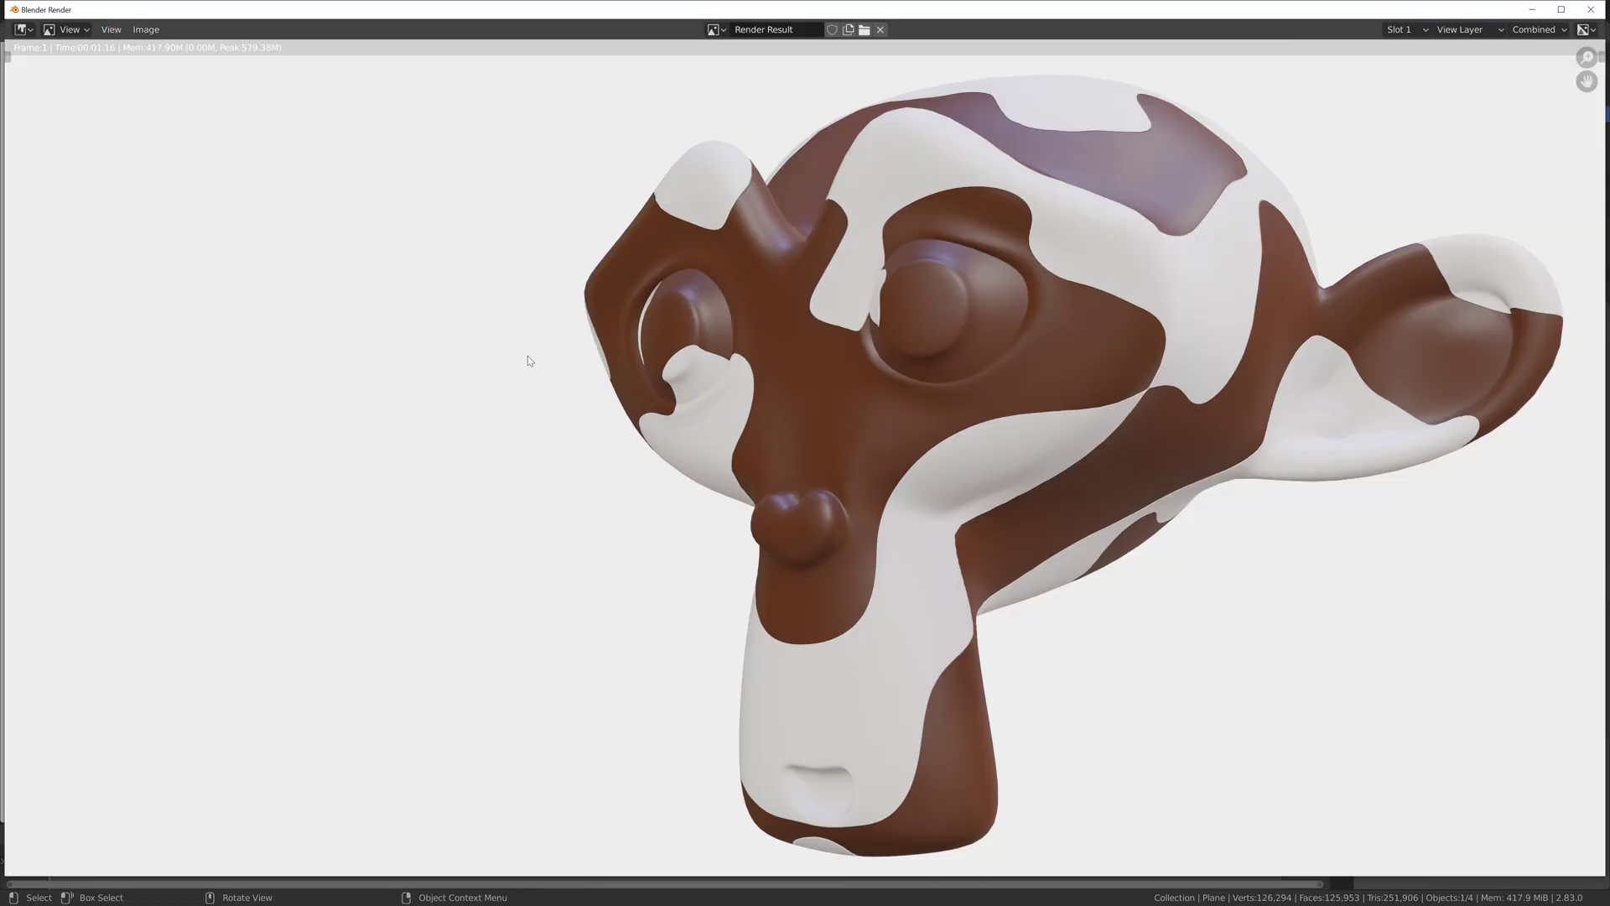